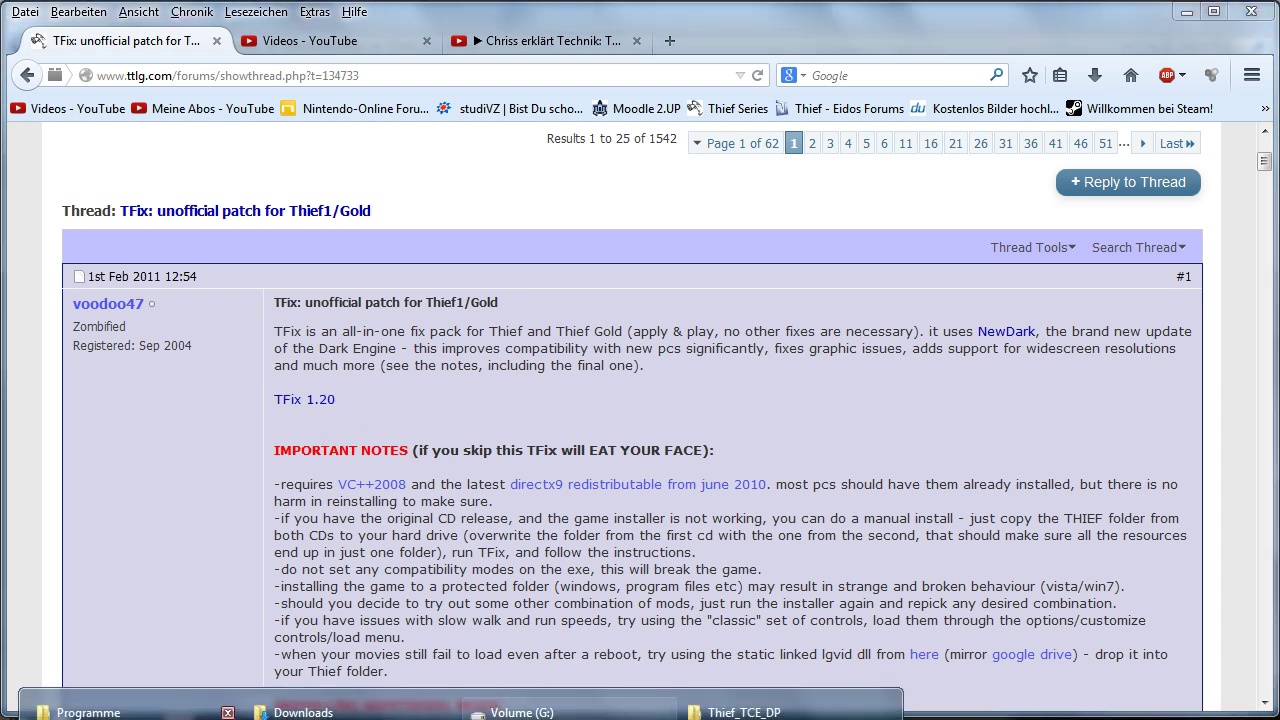
Step: Open the Thief GOLD Deutsch Patch folder inside Thief_TCE_DP in the file manager and select the Deutsch Patch application
click(88, 712)
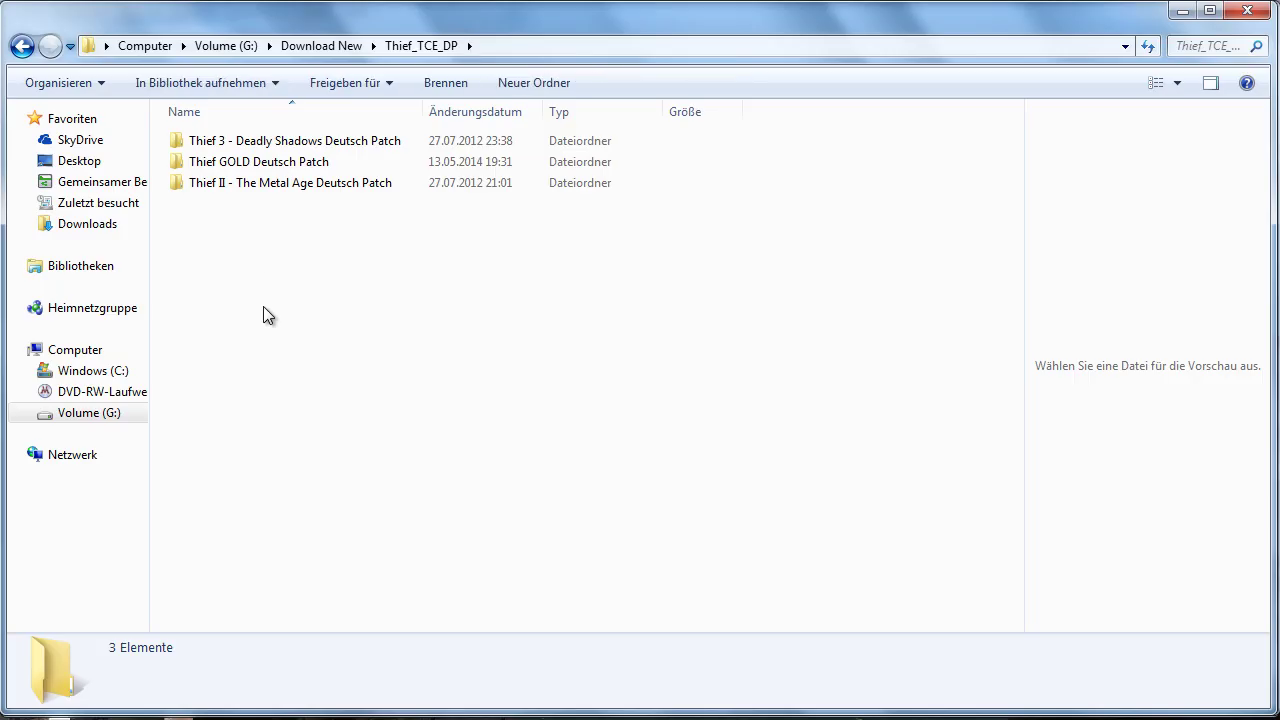
click(251, 163)
key(F2)
click(278, 354)
double_click(251, 163)
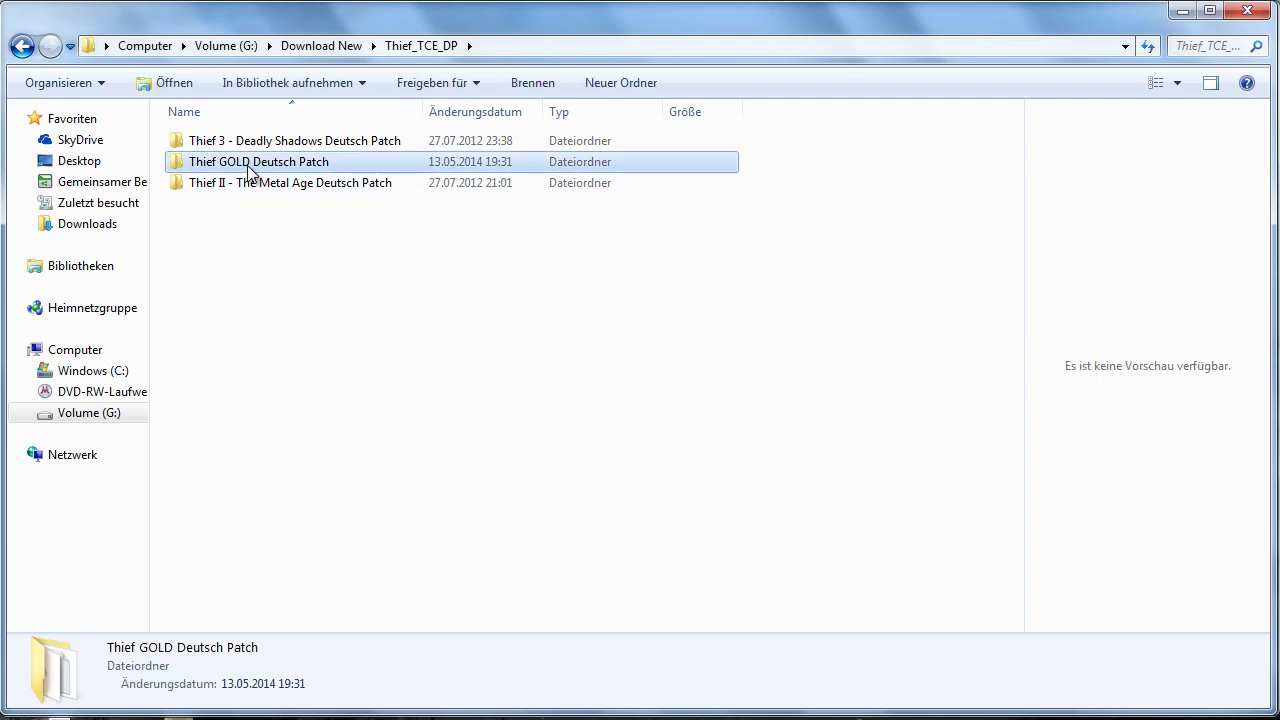
click(214, 166)
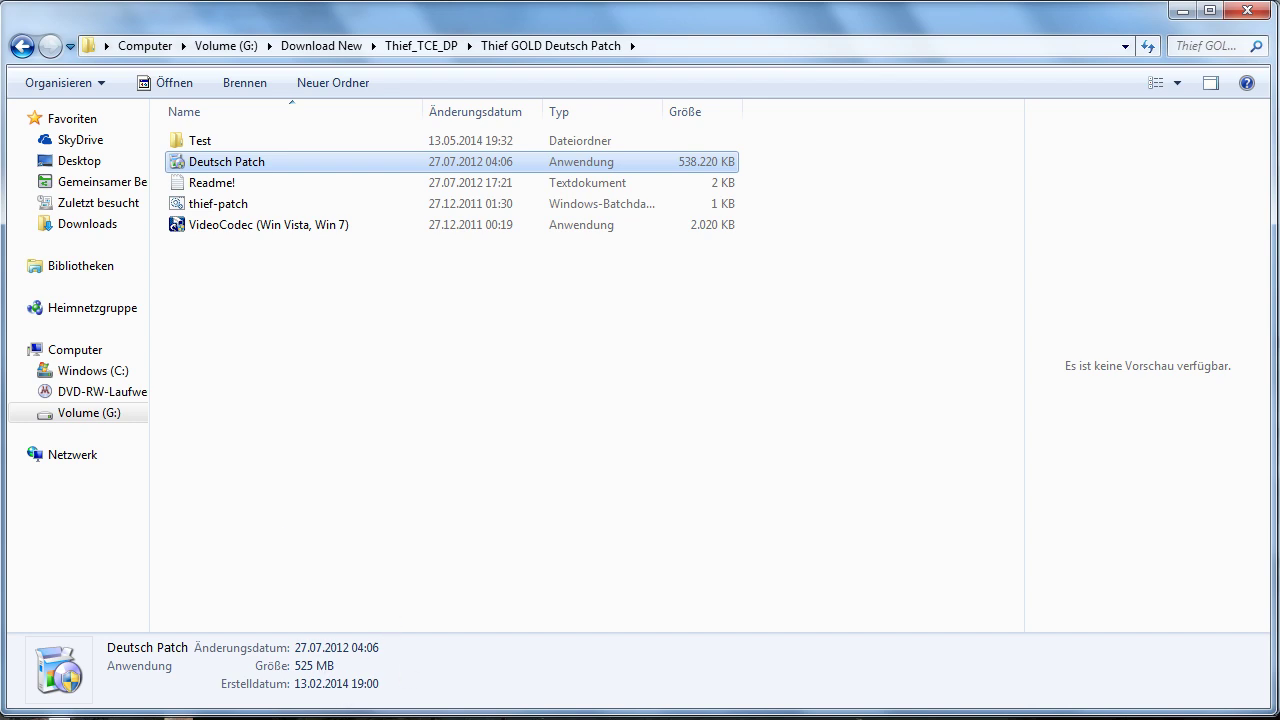
Step: Switch to the Volume (G:) window, look inside the Thief G Deutsch folder and return to the drive's root
key(super+t)
key(Left)
key(Left)
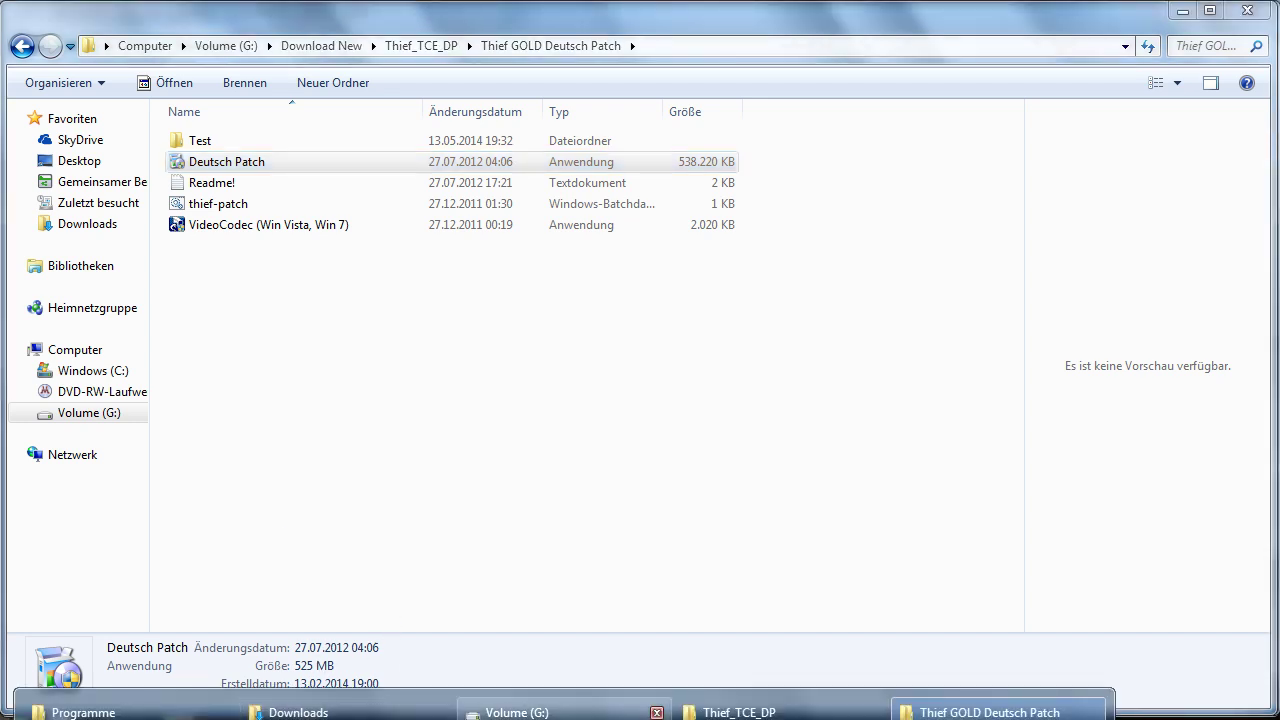
key(Return)
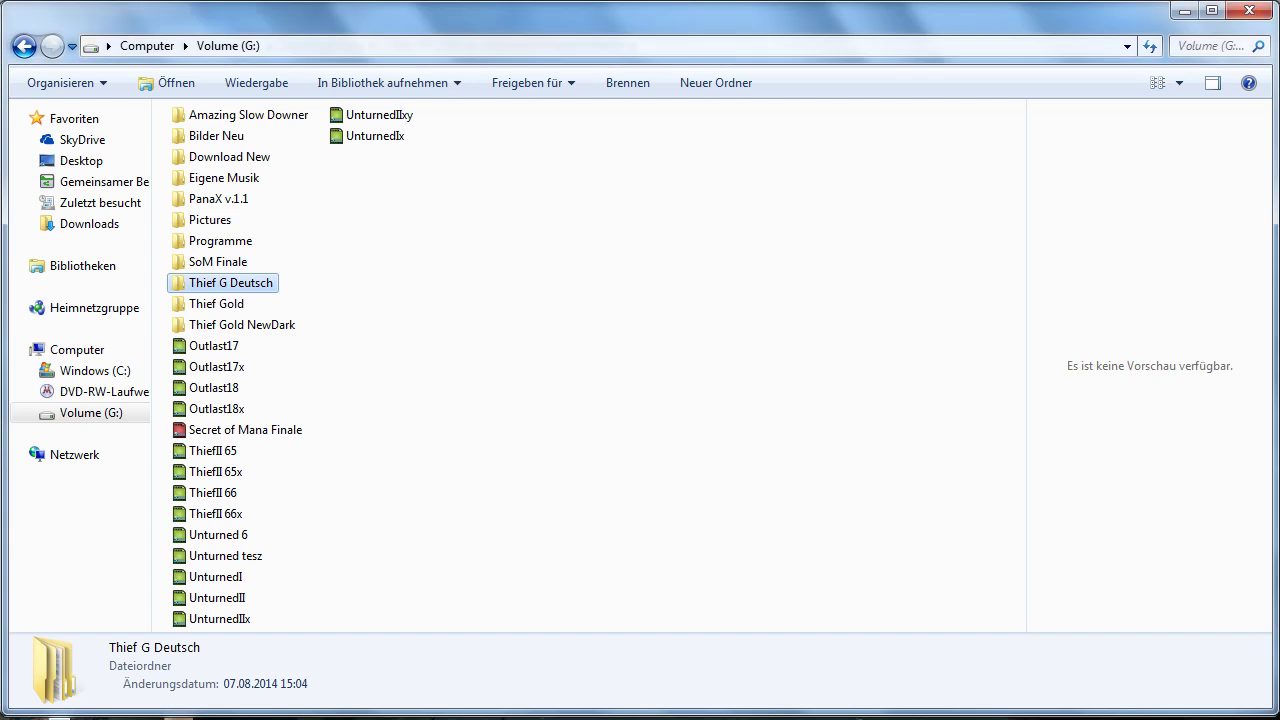
click(232, 302)
click(194, 287)
mouse_move(222, 295)
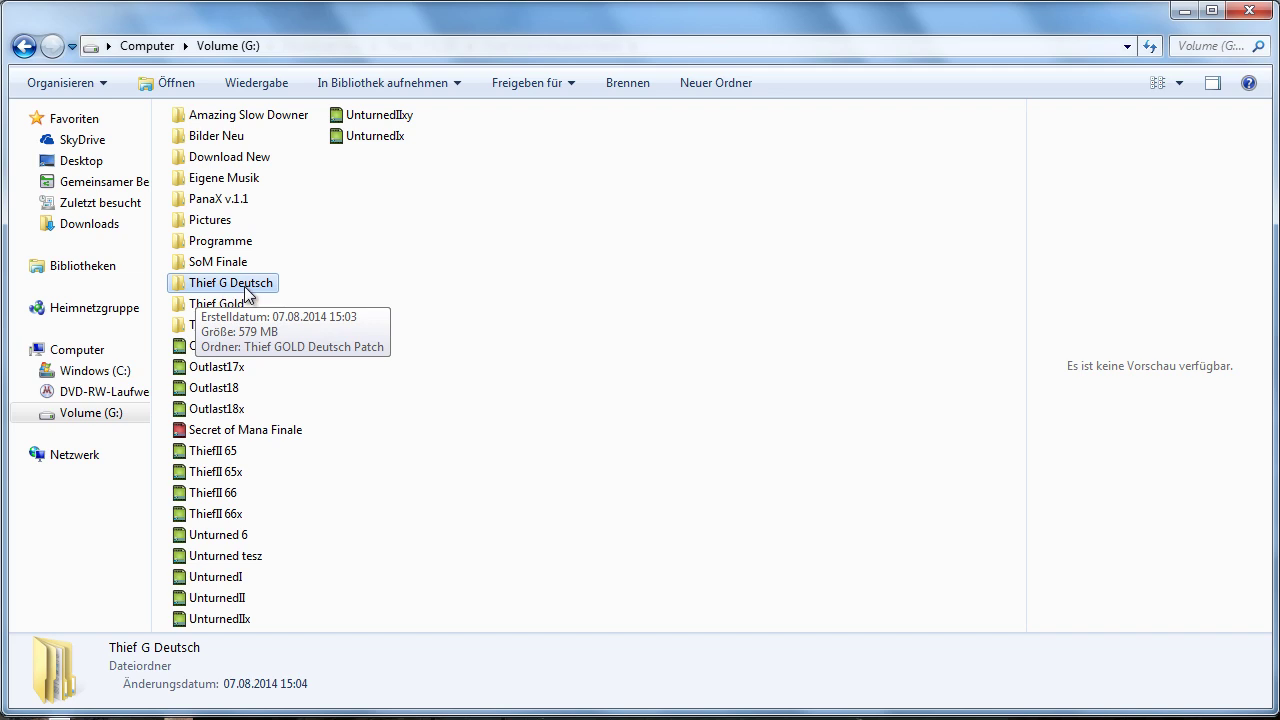
double_click(246, 291)
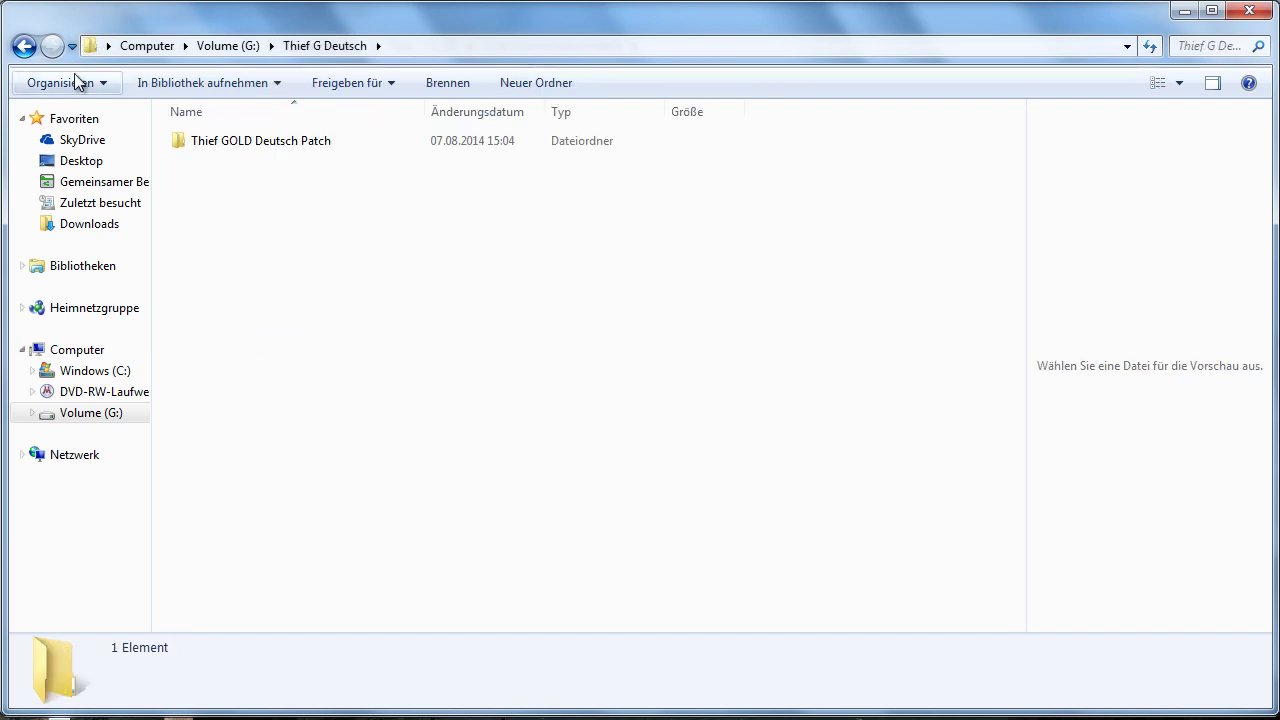
click(24, 46)
Step: Create a new folder named blabla in the root of Volume (G:)
right_click(550, 288)
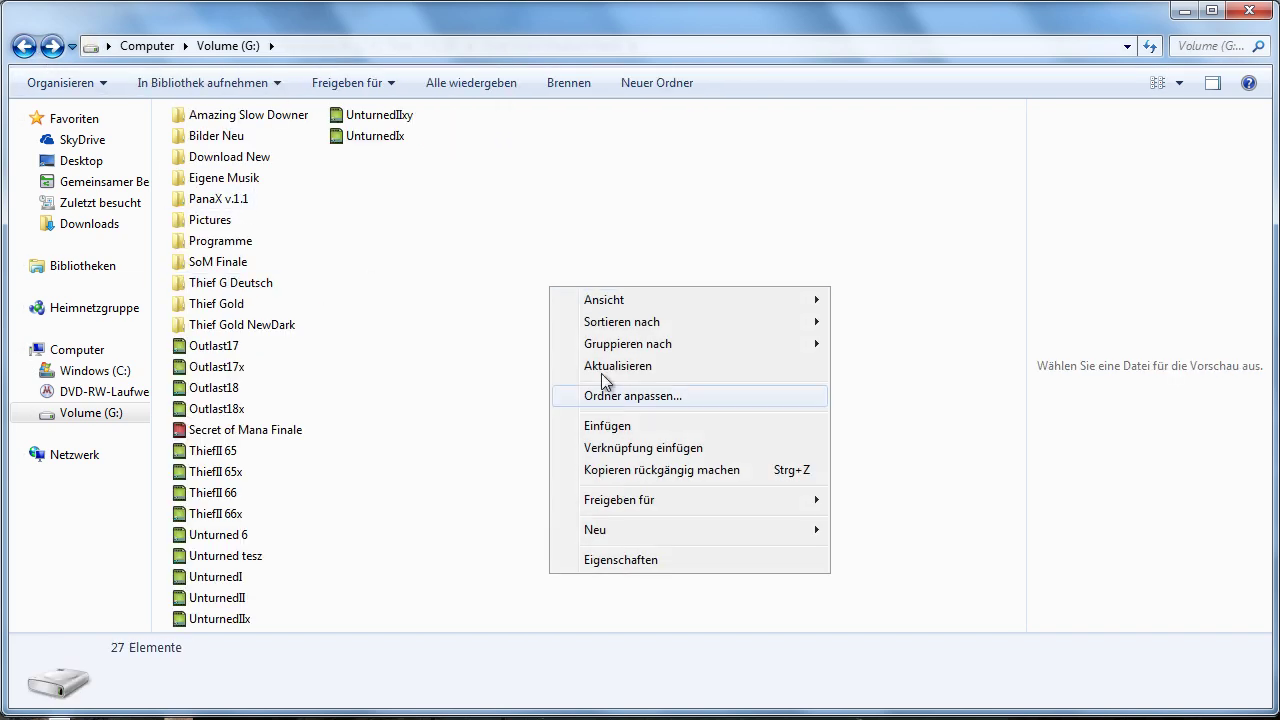
mouse_move(633, 529)
click(851, 530)
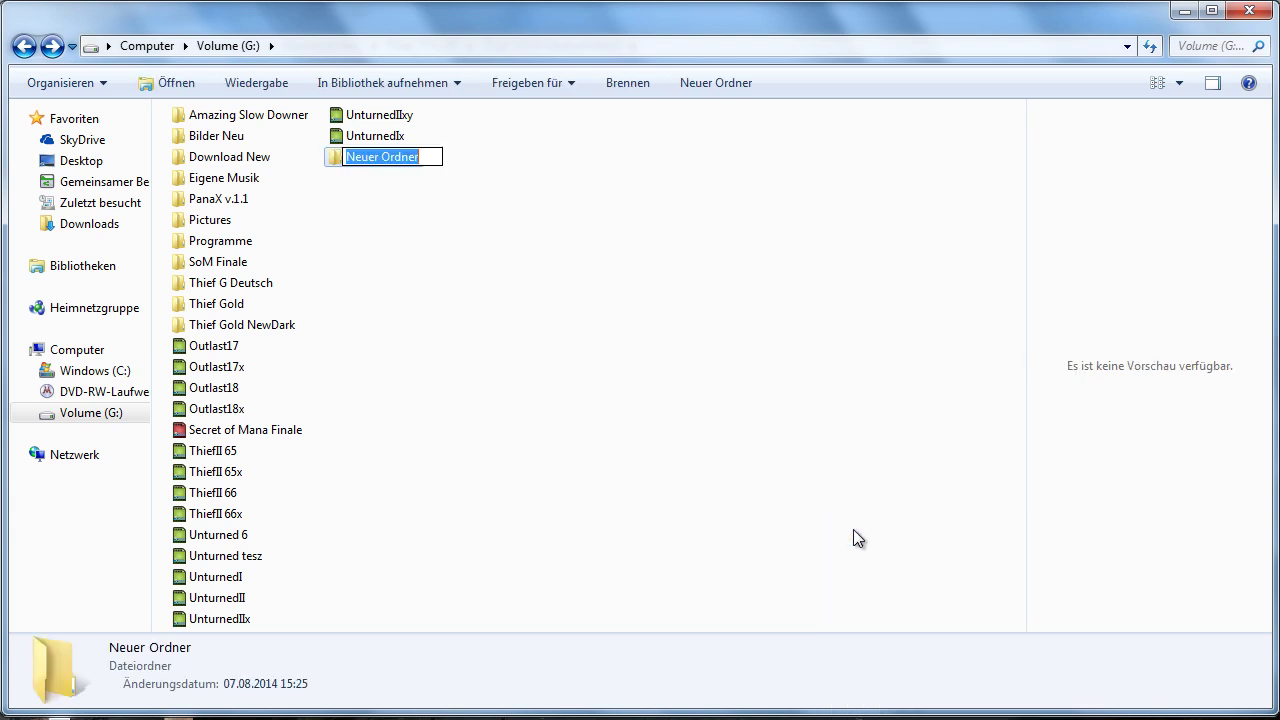
text(blabla)
key(Return)
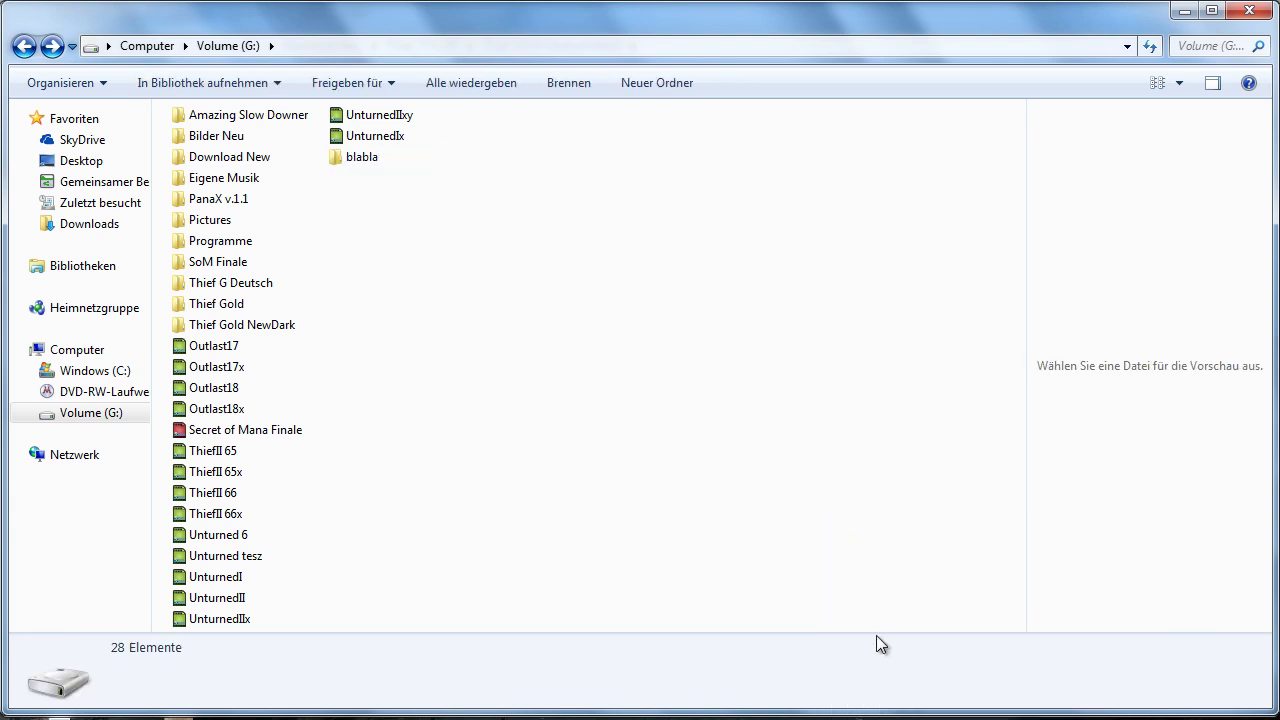
Step: Launch the Deutsch Patch application from the Thief GOLD Deutsch Patch folder and accept the setup's licence agreement
click(990, 712)
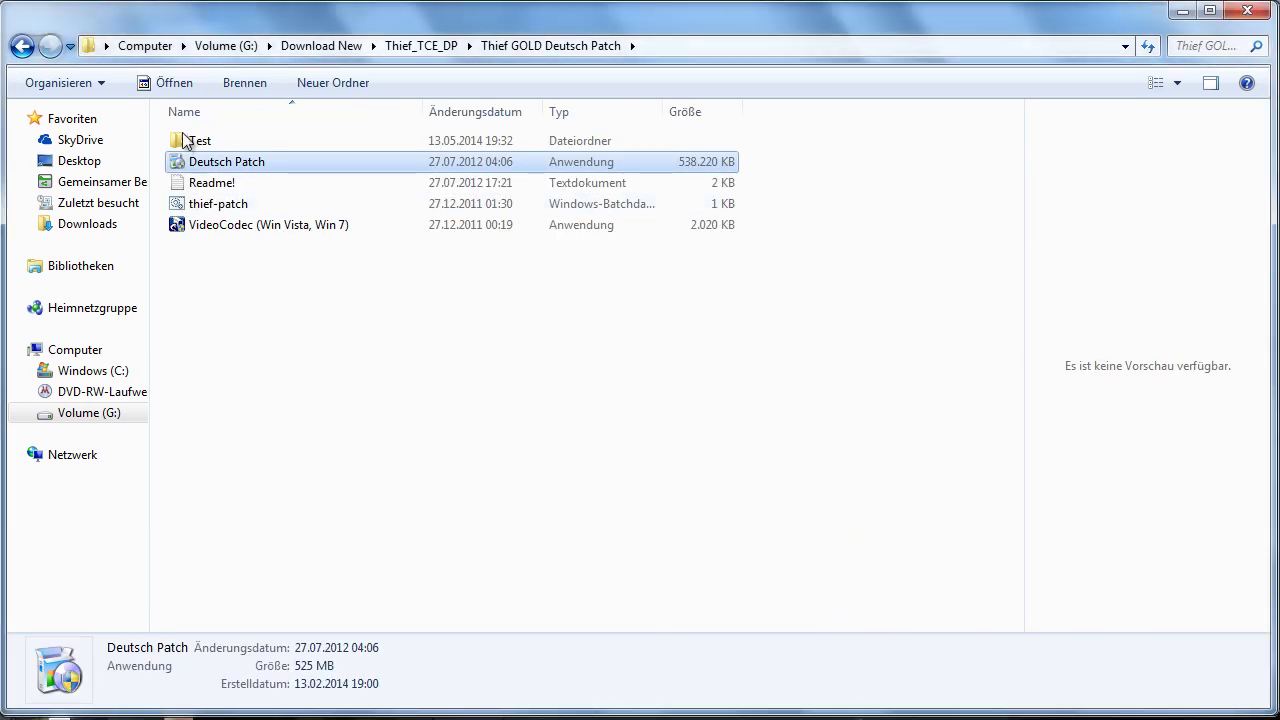
double_click(222, 164)
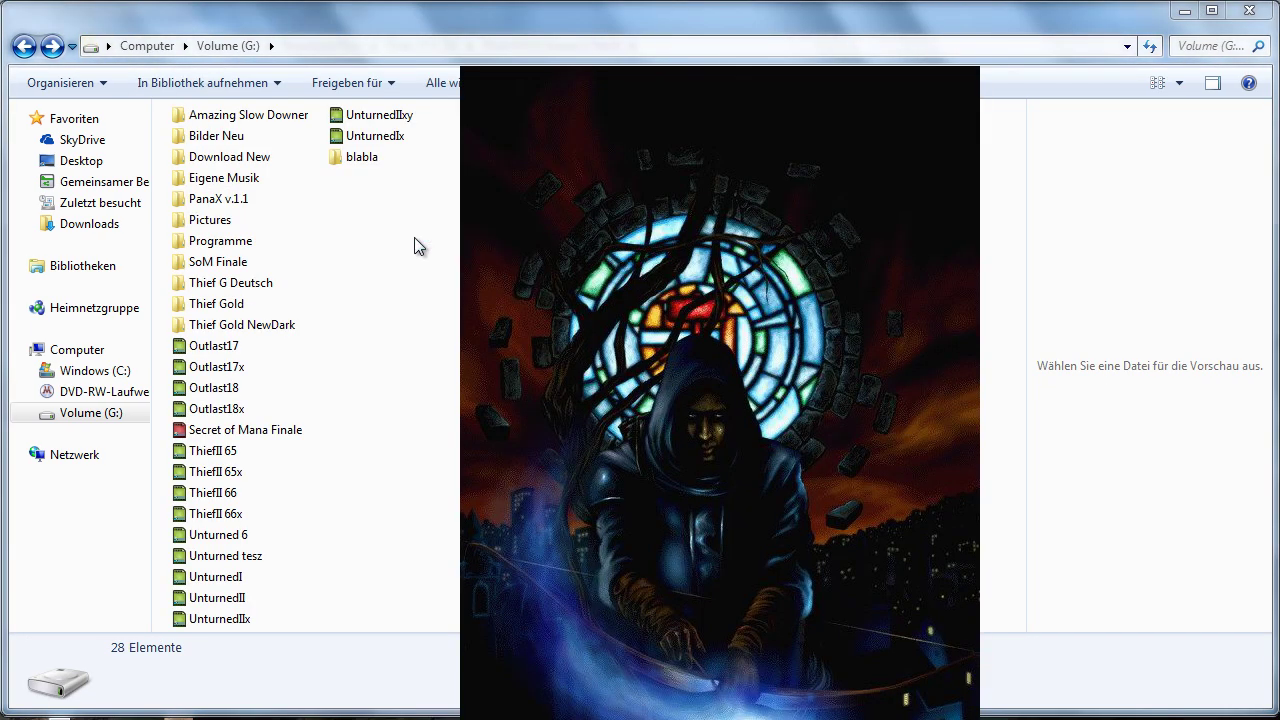
key(Return)
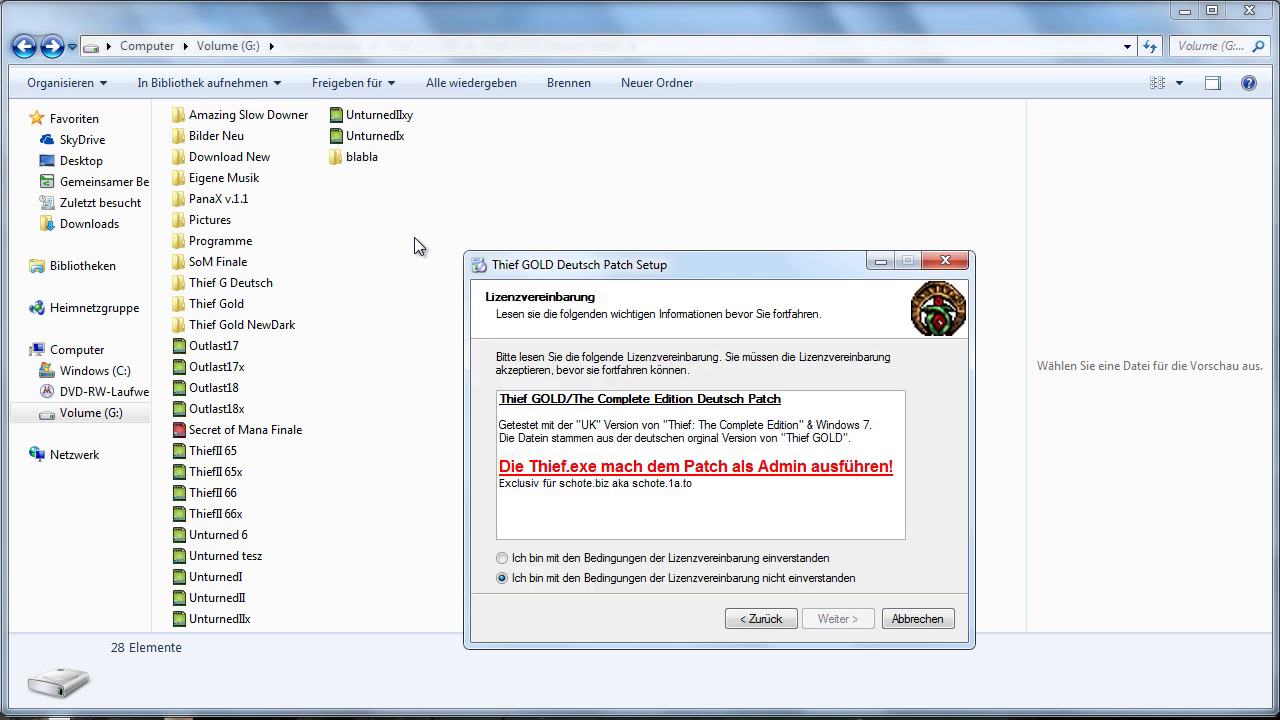
key(Up)
key(Return)
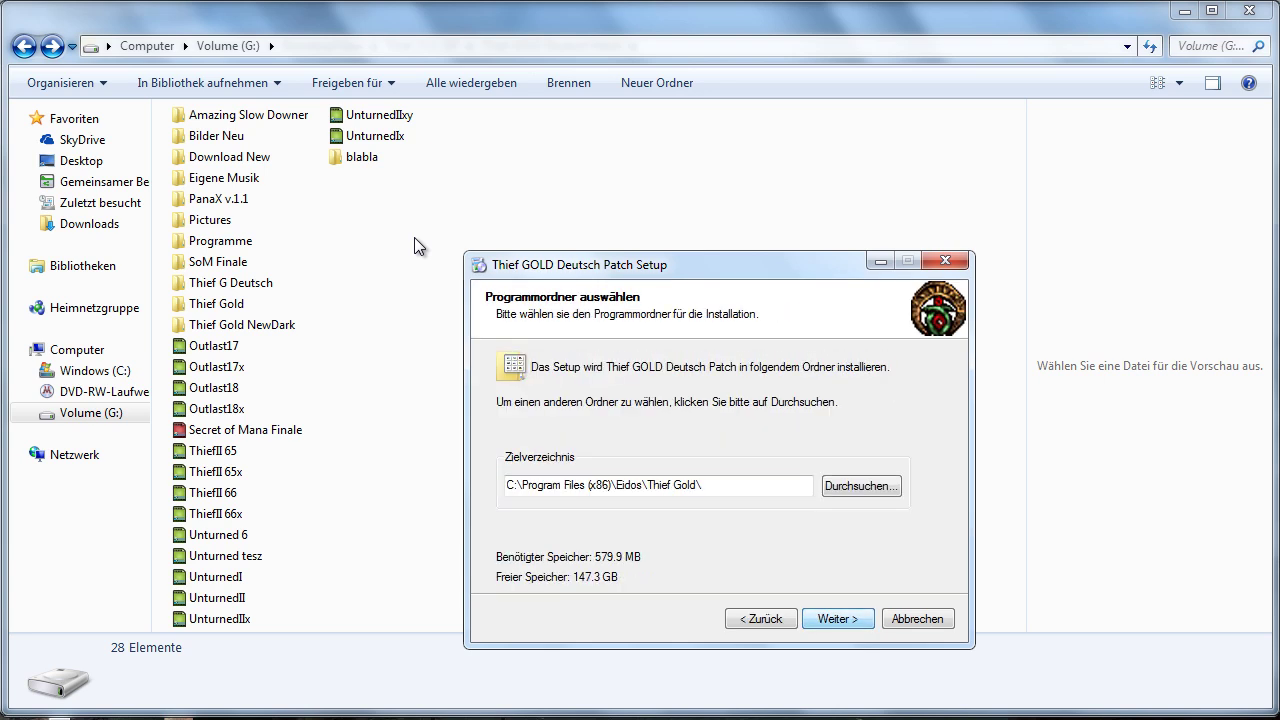
Step: Choose the blabla folder on Volume (G:) as the target directory for the patch installation
key(alt+s)
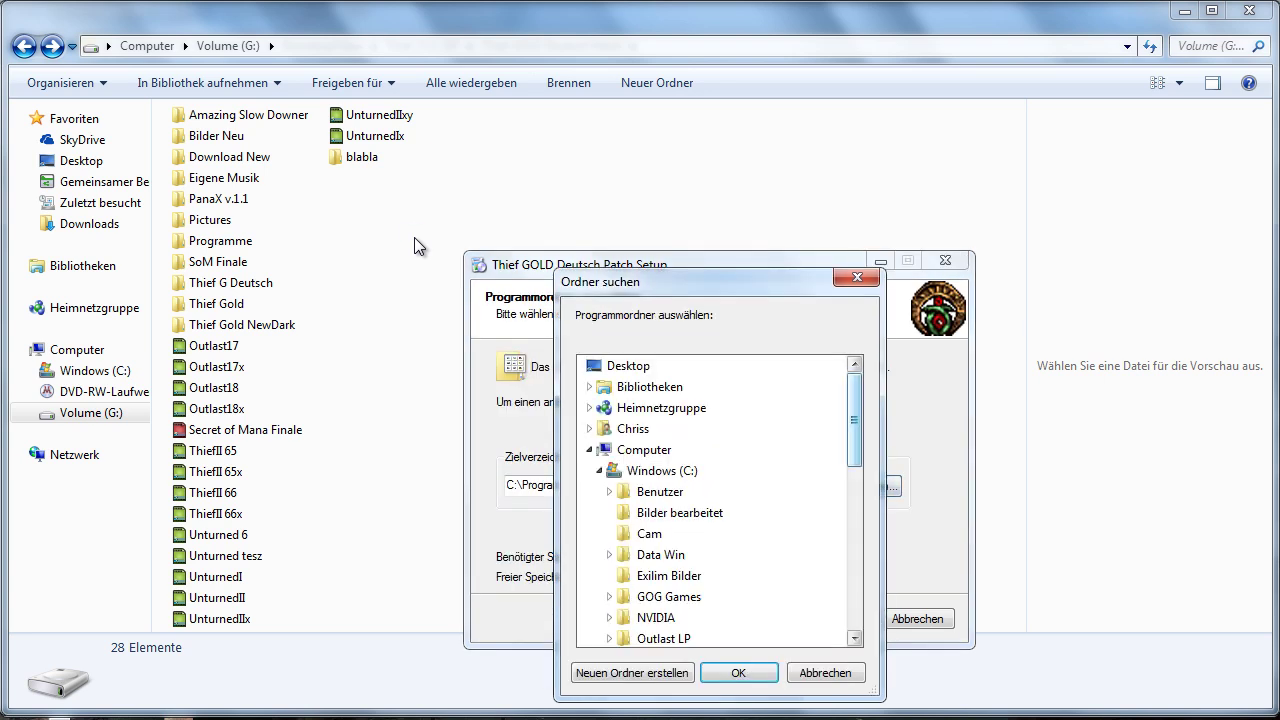
key(Left)
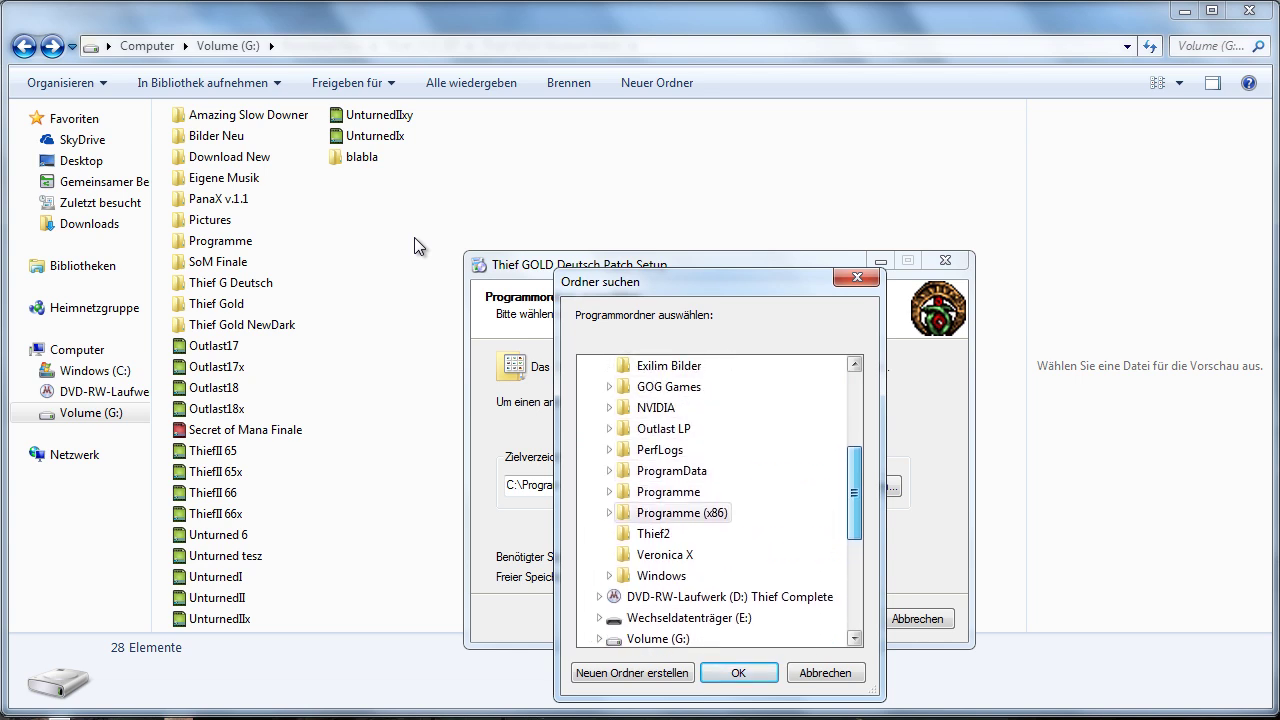
key(Left)
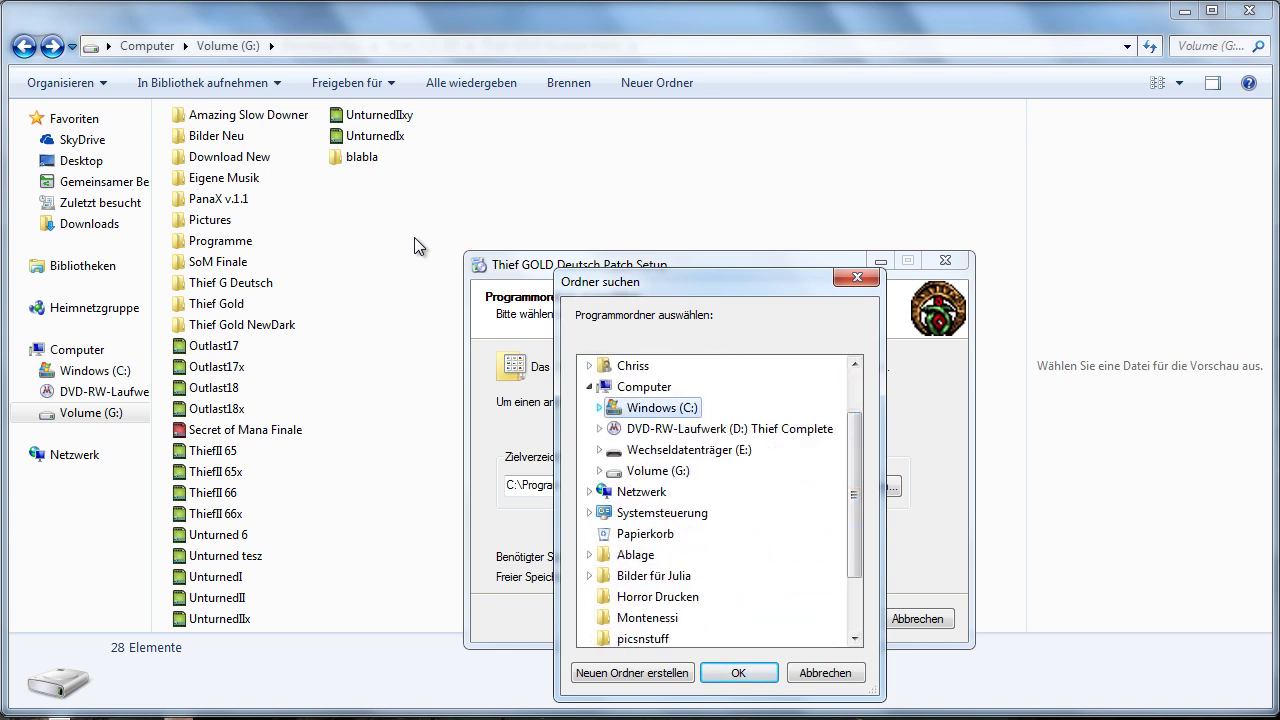
key(Down)
key(Down)
key(Down)
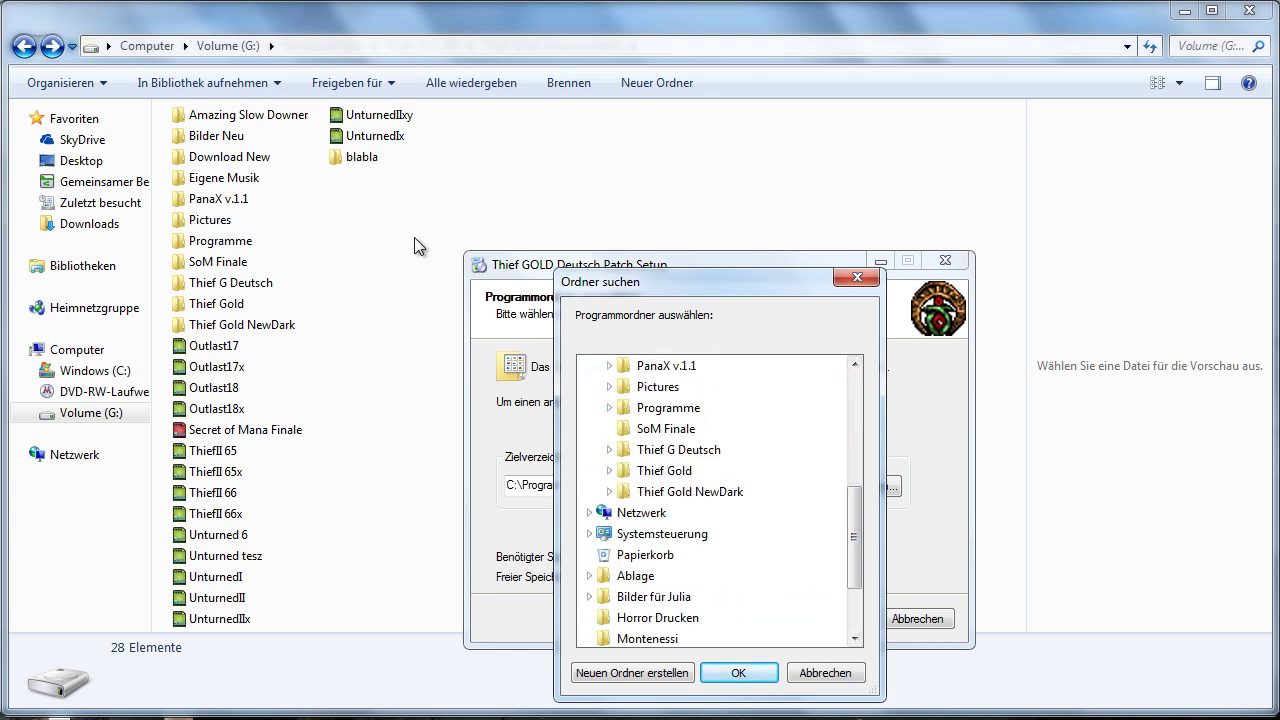
key(Up)
key(Up)
key(Up)
key(Up)
key(Up)
key(Up)
key(Up)
key(Up)
key(Up)
key(Up)
key(Up)
key(Up)
key(Up)
key(Up)
key(Up)
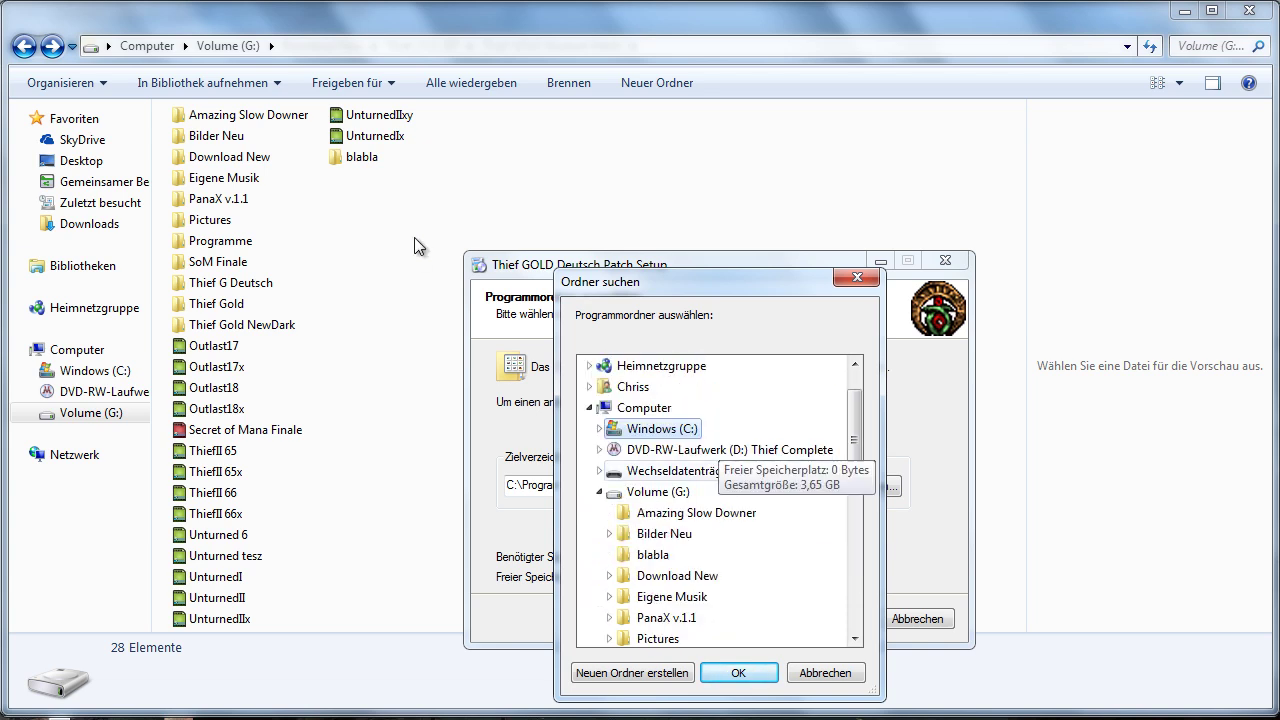
key(Down)
key(Down)
key(Down)
key(Down)
key(Down)
key(Down)
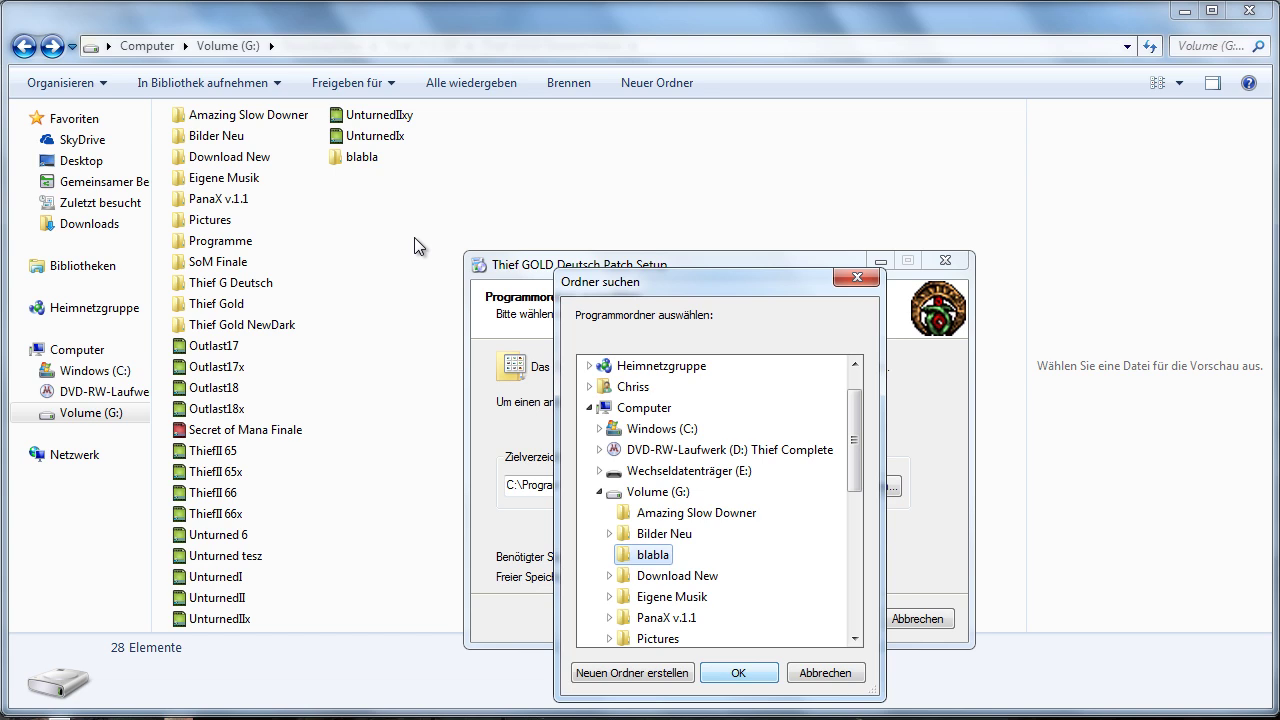
key(Return)
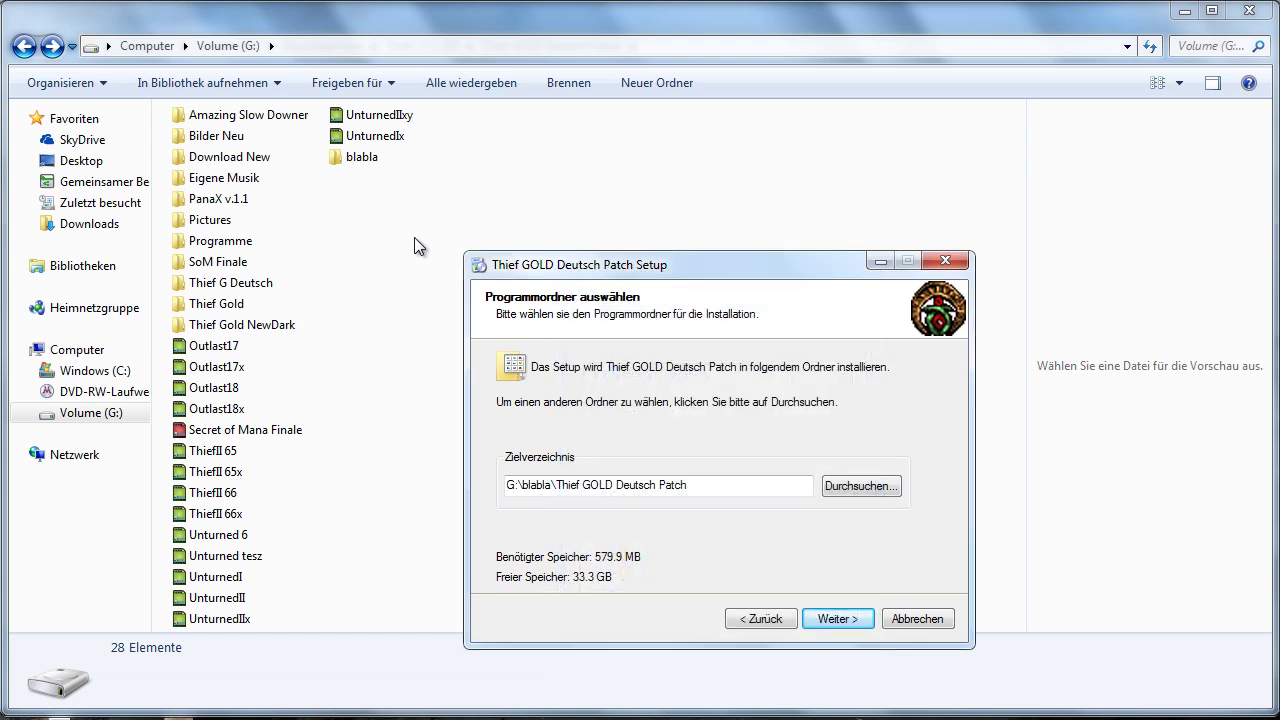
Step: Complete the patch installation and open the installed Thief GOLD Deutsch Patch folder inside blabla
key(Return)
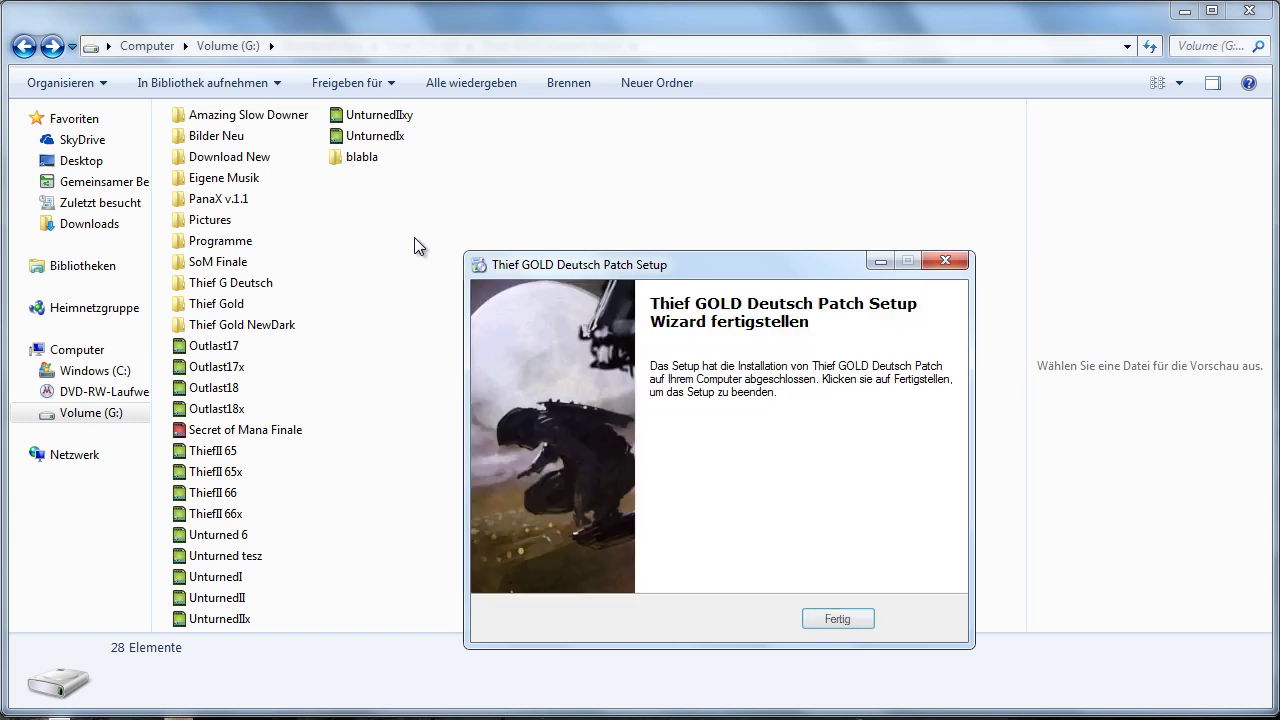
key(Return)
double_click(362, 157)
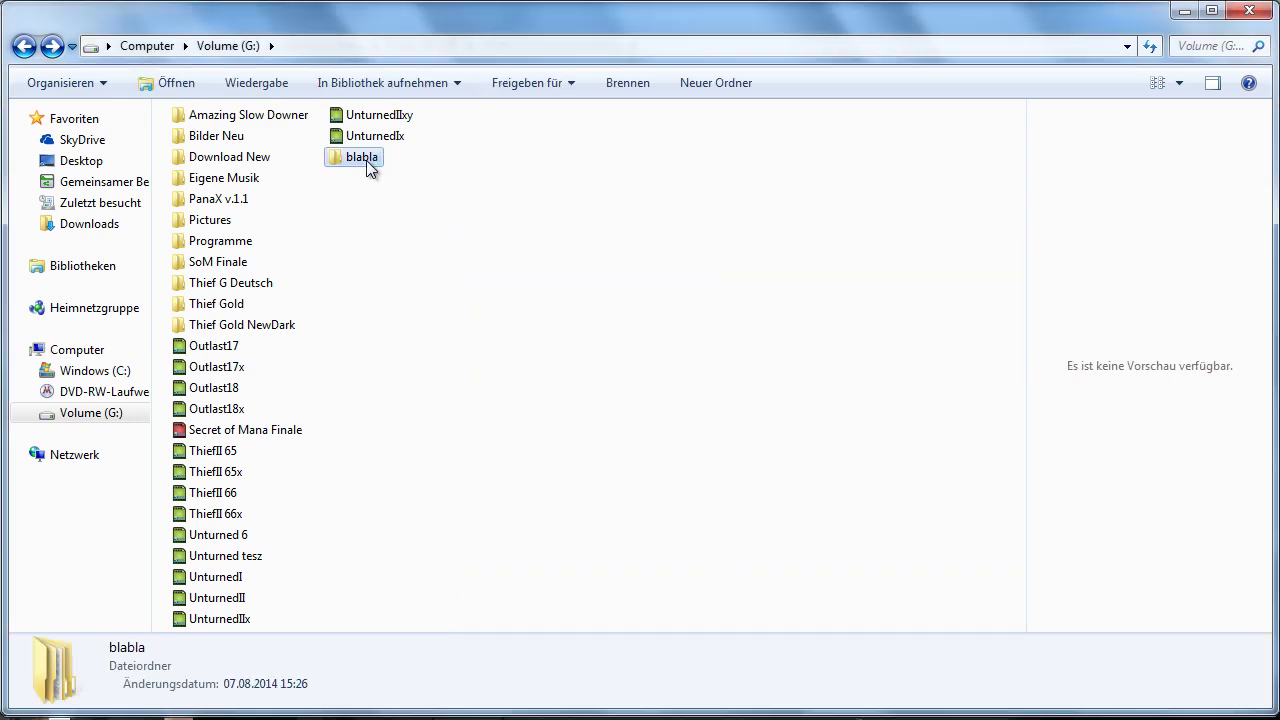
double_click(255, 147)
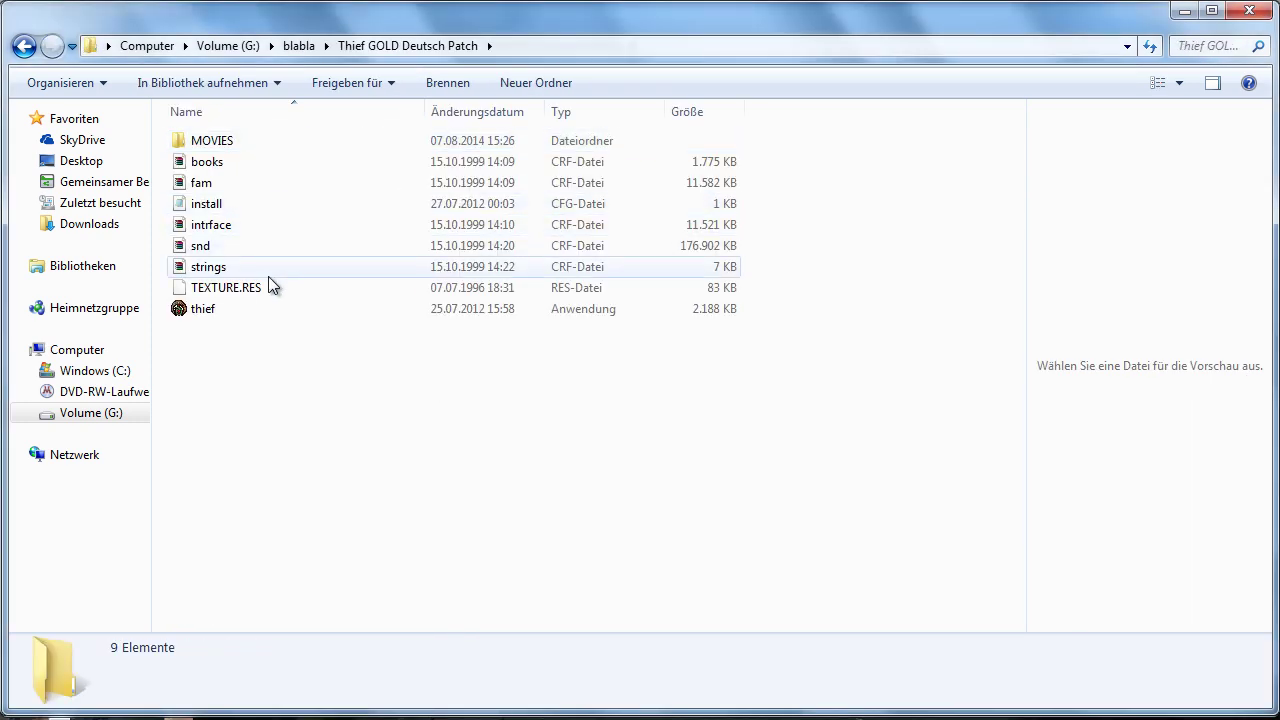
drag(320, 424, 281, 438)
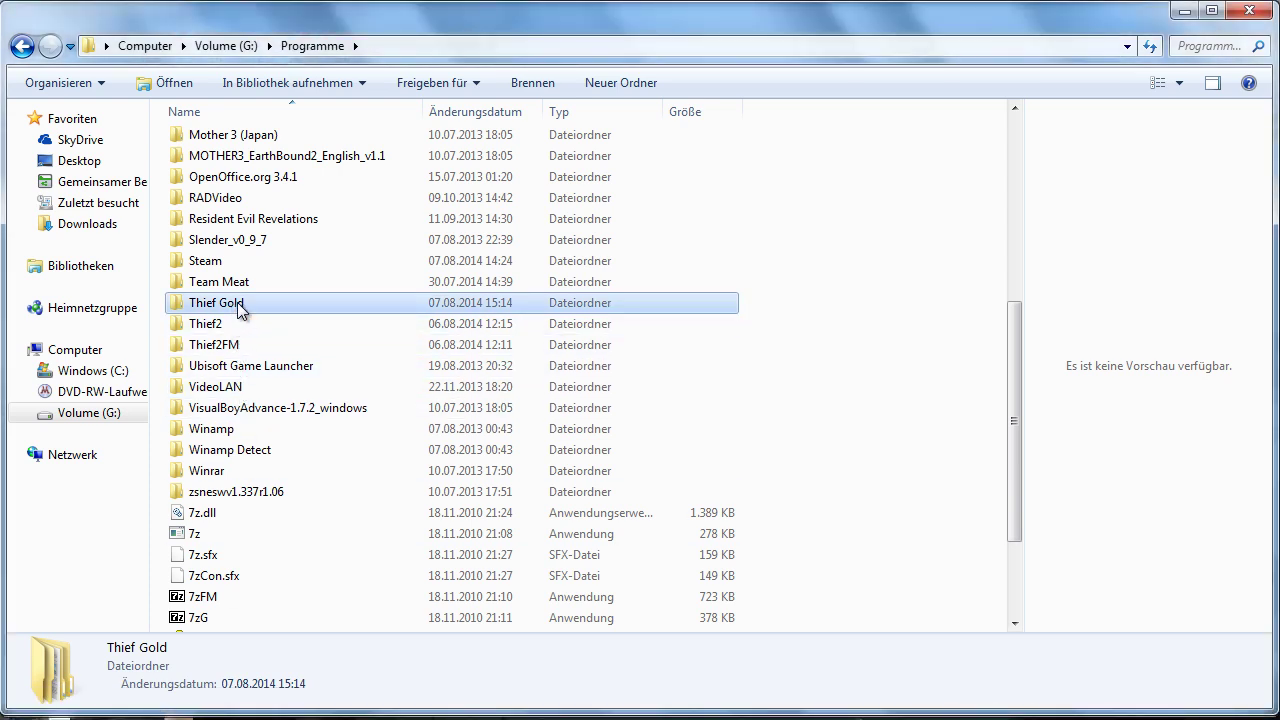
Step: Delete all video files from the MOVIES folder of the game installation in Programme\Thief Gold\Thief Gold
double_click(279, 302)
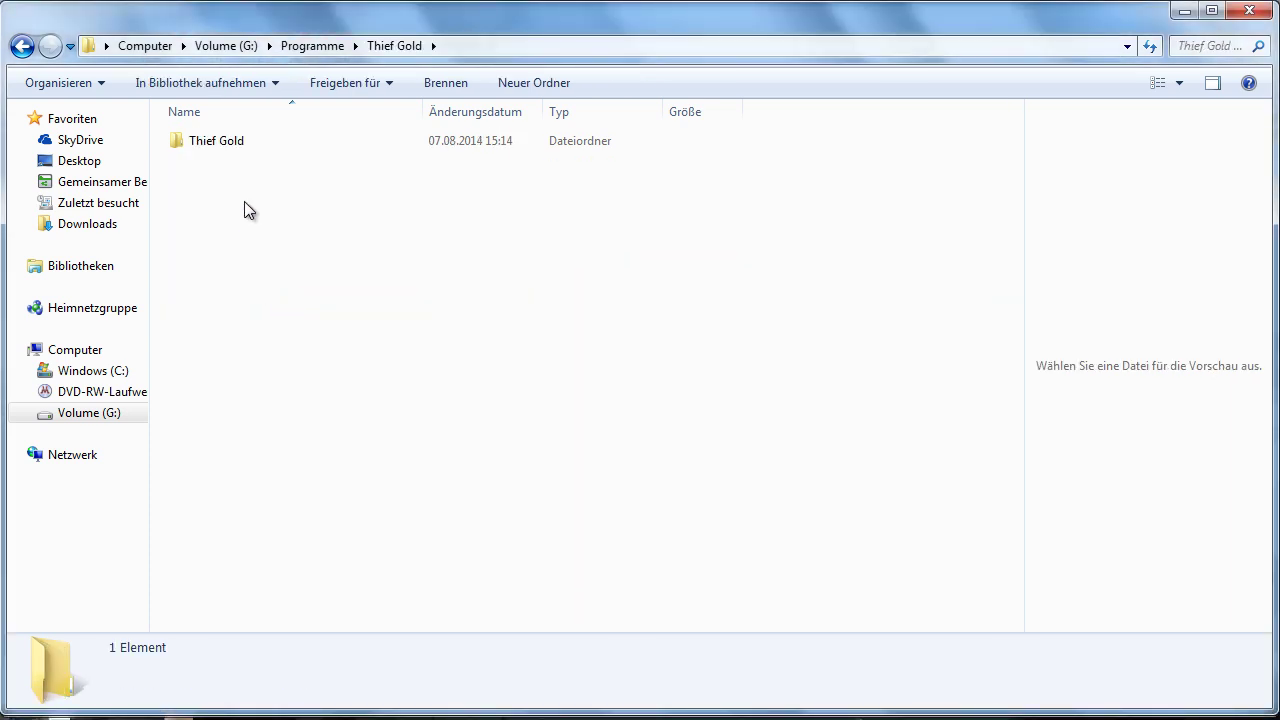
double_click(266, 140)
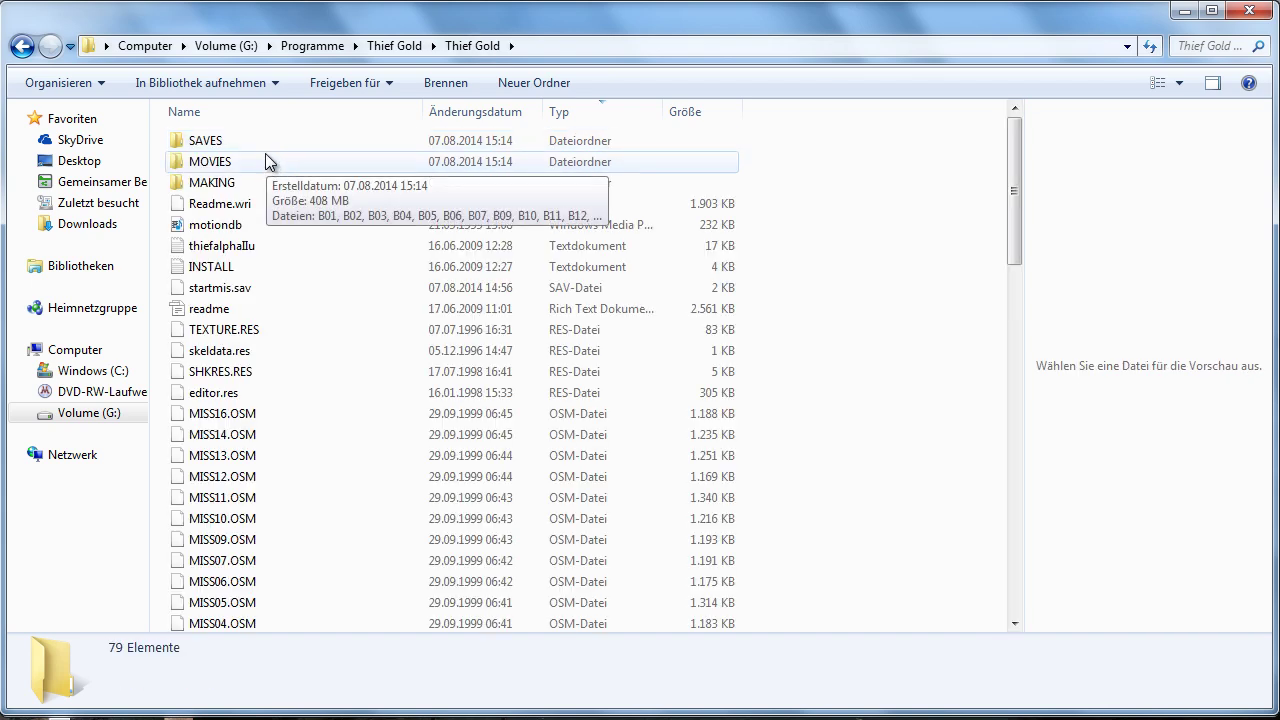
double_click(266, 158)
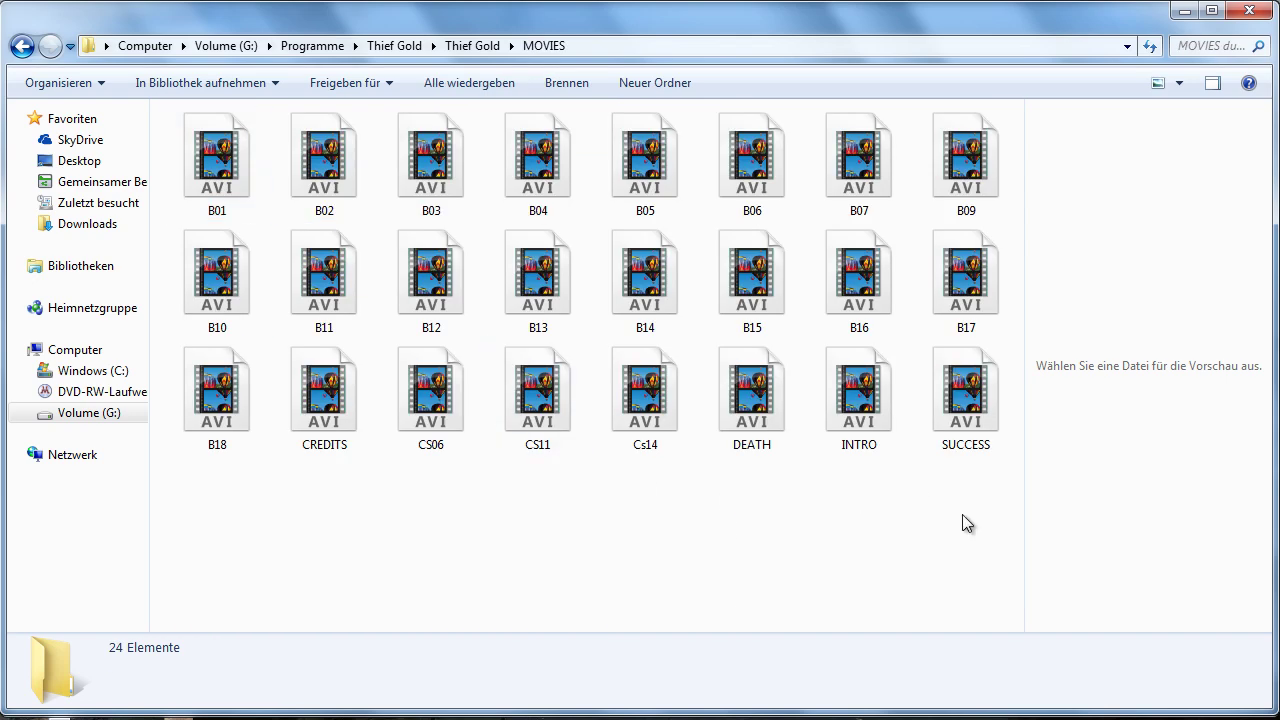
key(ctrl+a)
key(Delete)
key(Return)
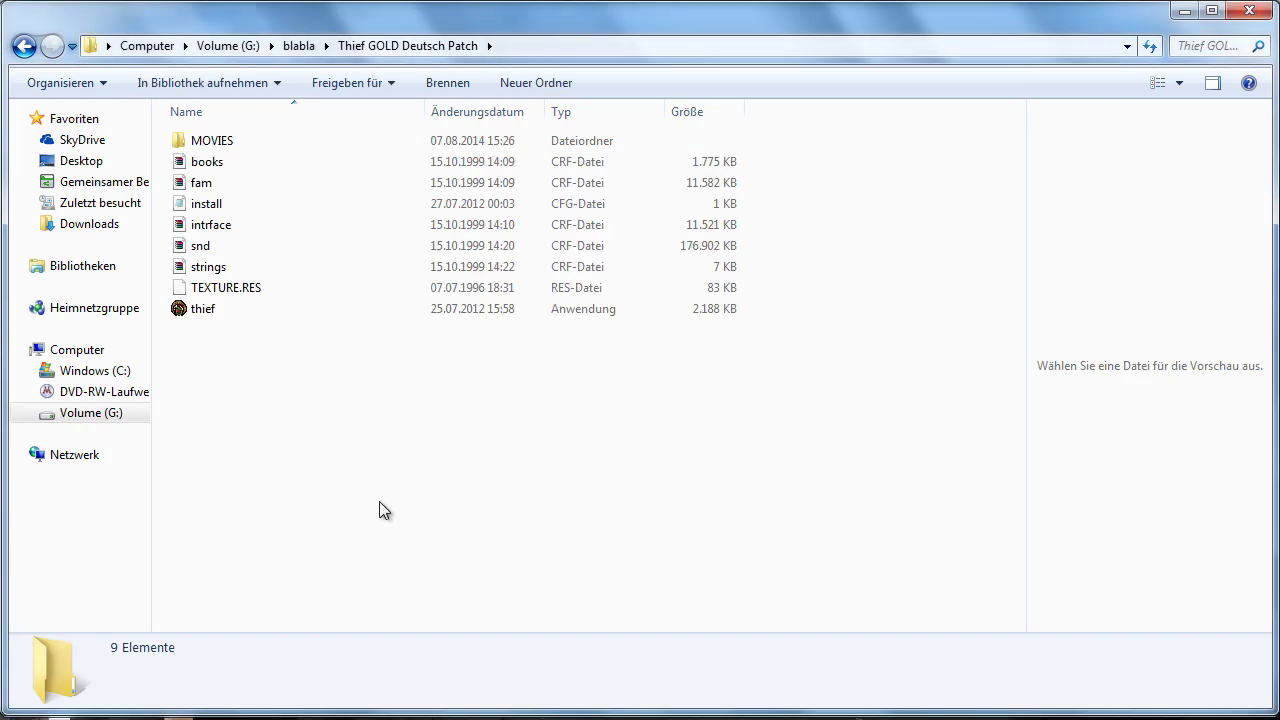
Step: Copy all videos from the German patch's MOVIES folder into the emptied MOVIES folder of the Thief Gold installation
double_click(243, 140)
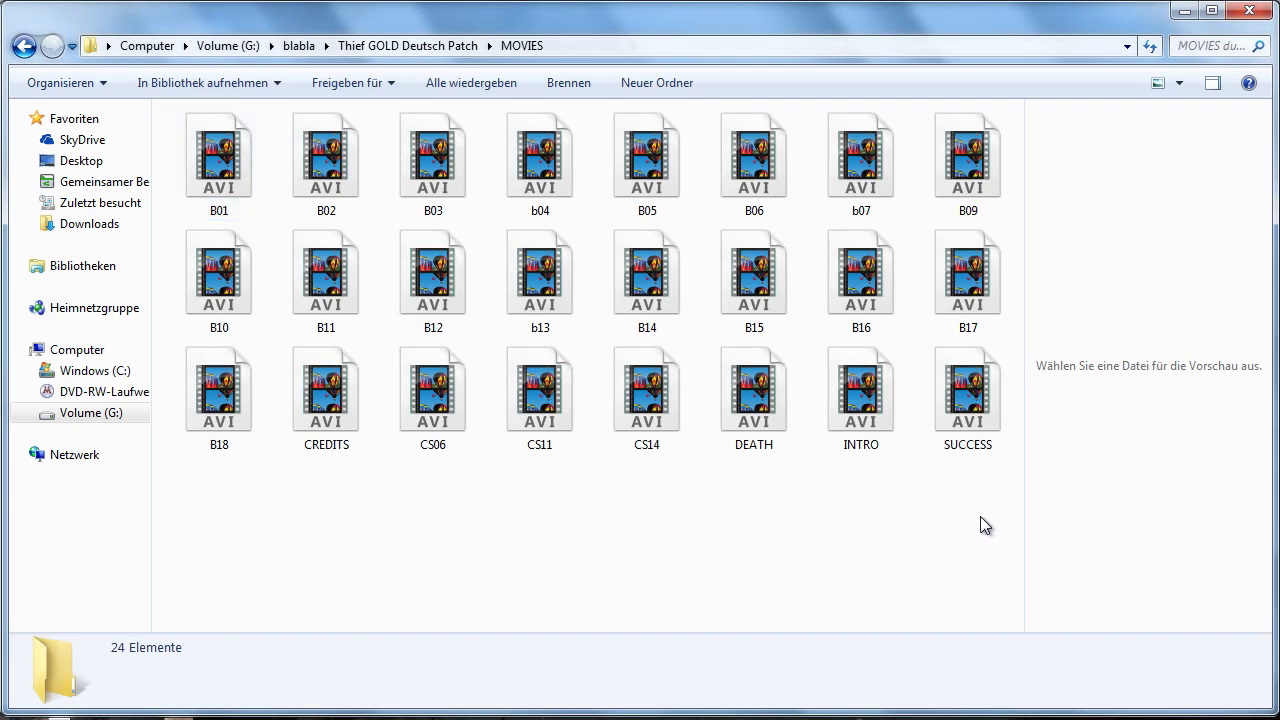
drag(980, 516, 244, 91)
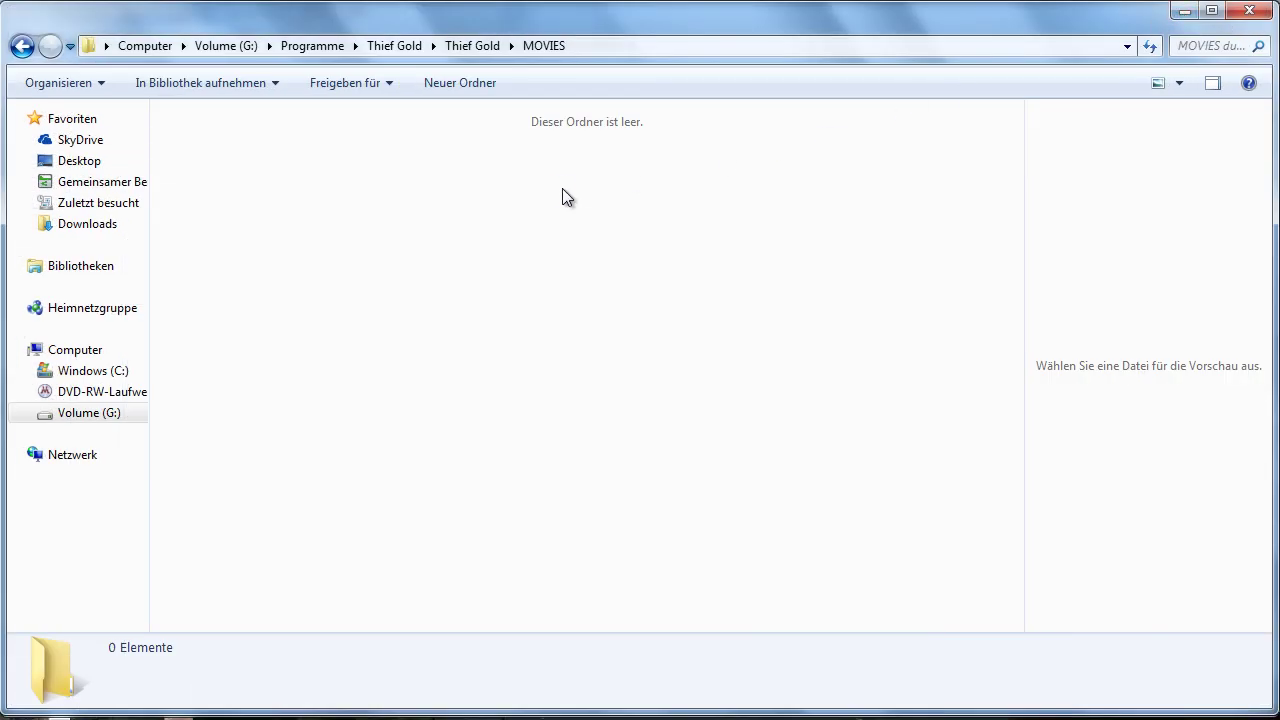
key(ctrl+v)
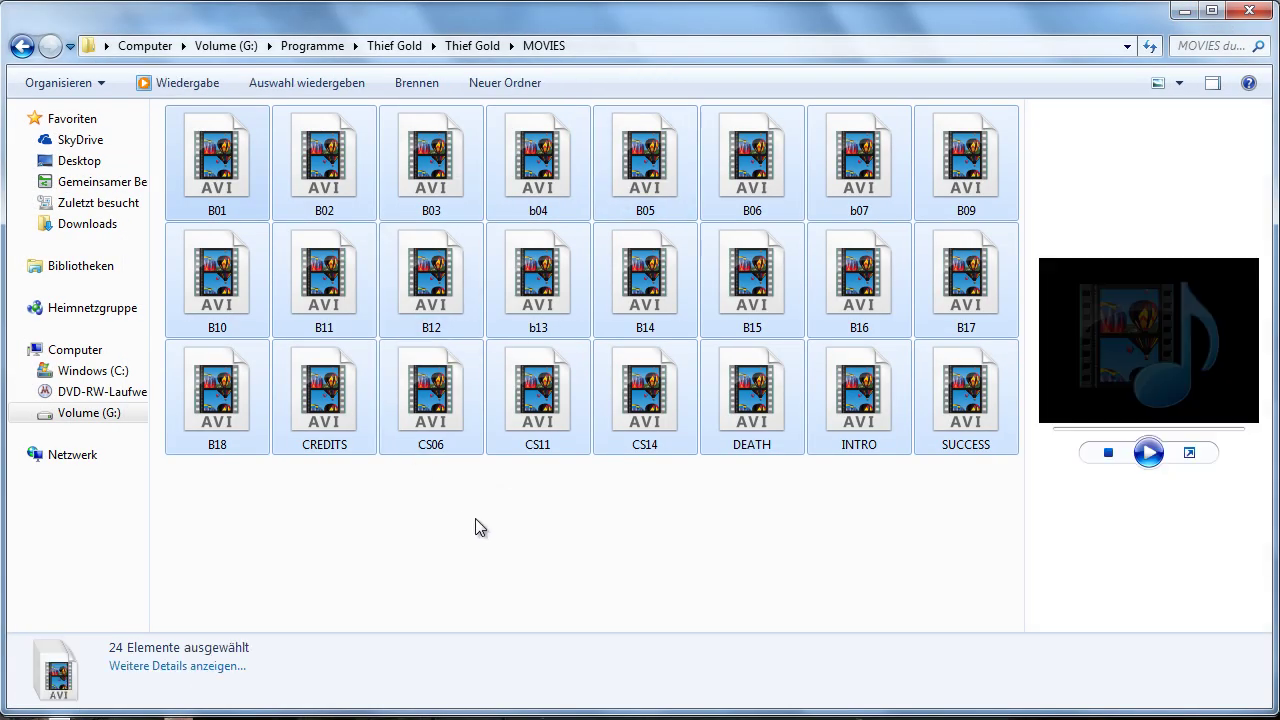
Step: Return to the inner Thief Gold game folder and examine which loose files in the Thief GOLD Deutsch Patch folder need replacing in the game
click(465, 46)
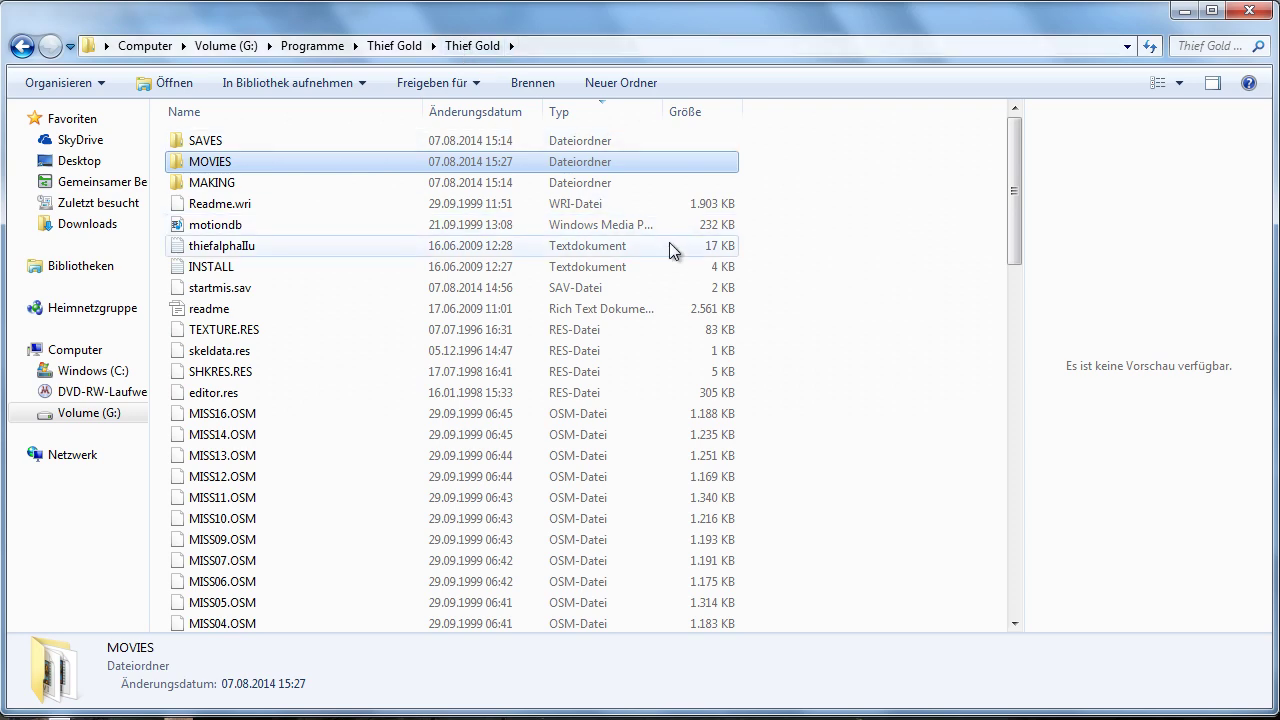
scroll(669, 242, down, 11)
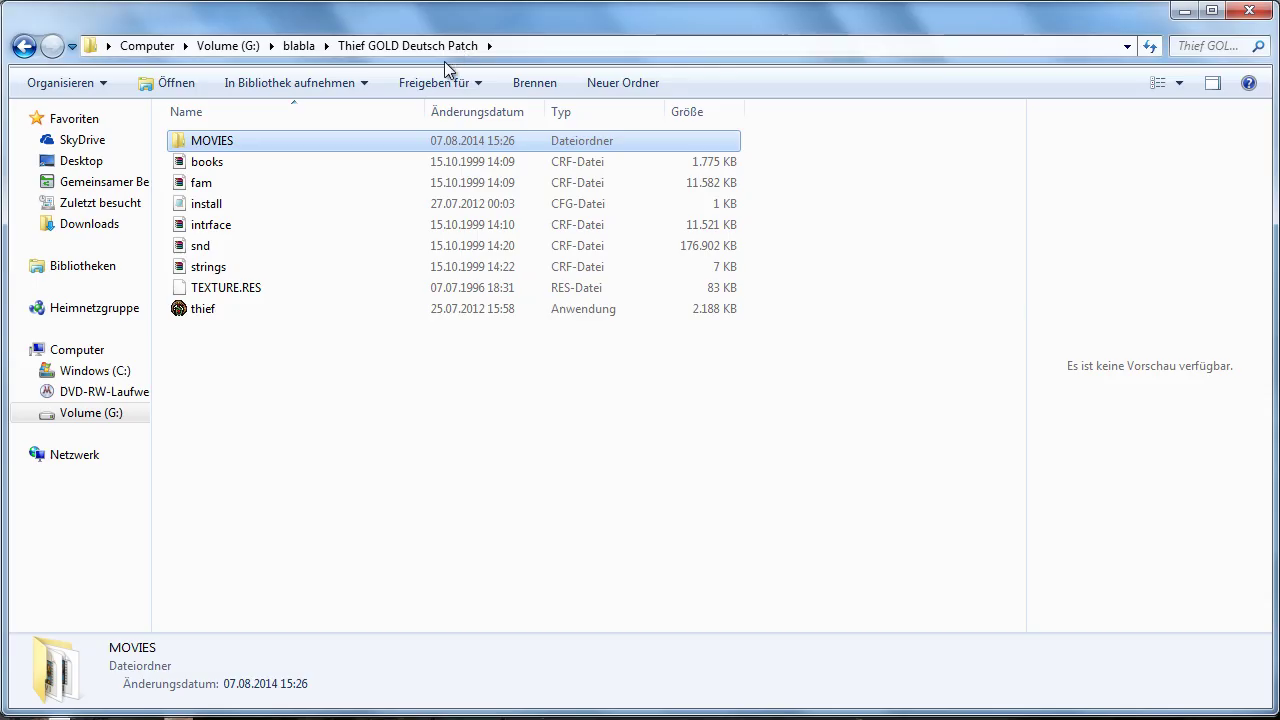
click(330, 410)
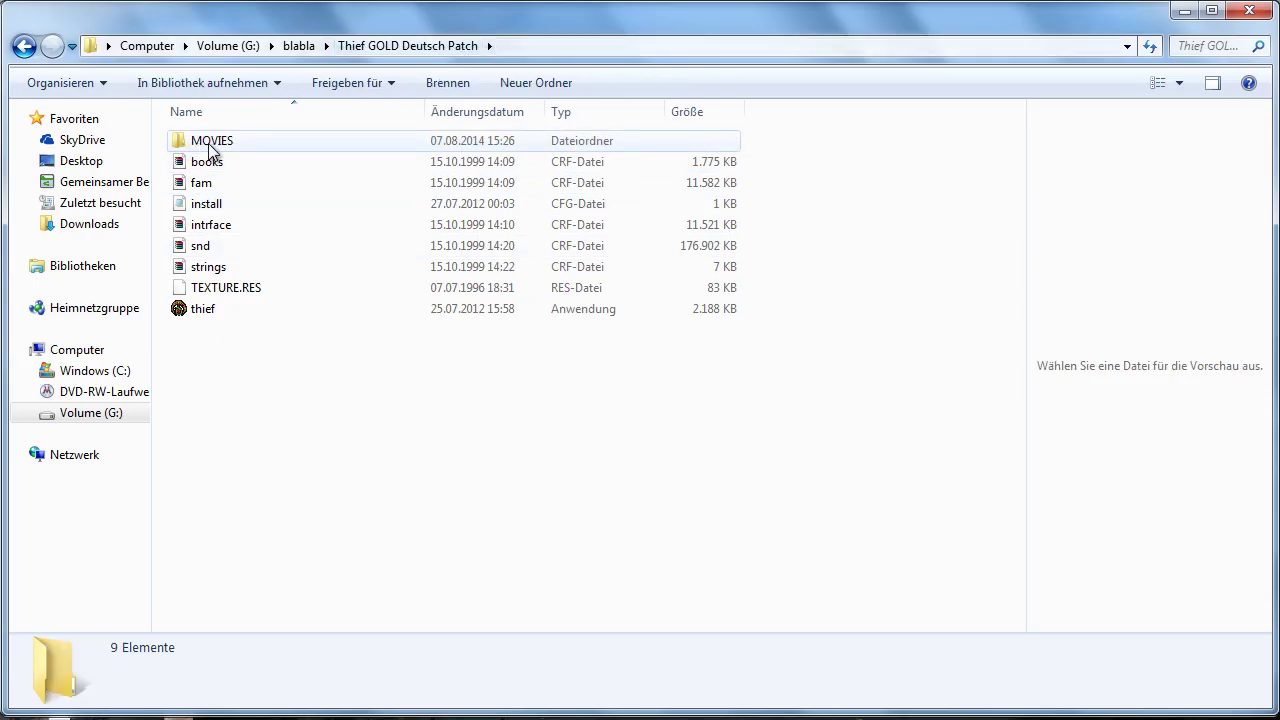
drag(303, 417, 180, 172)
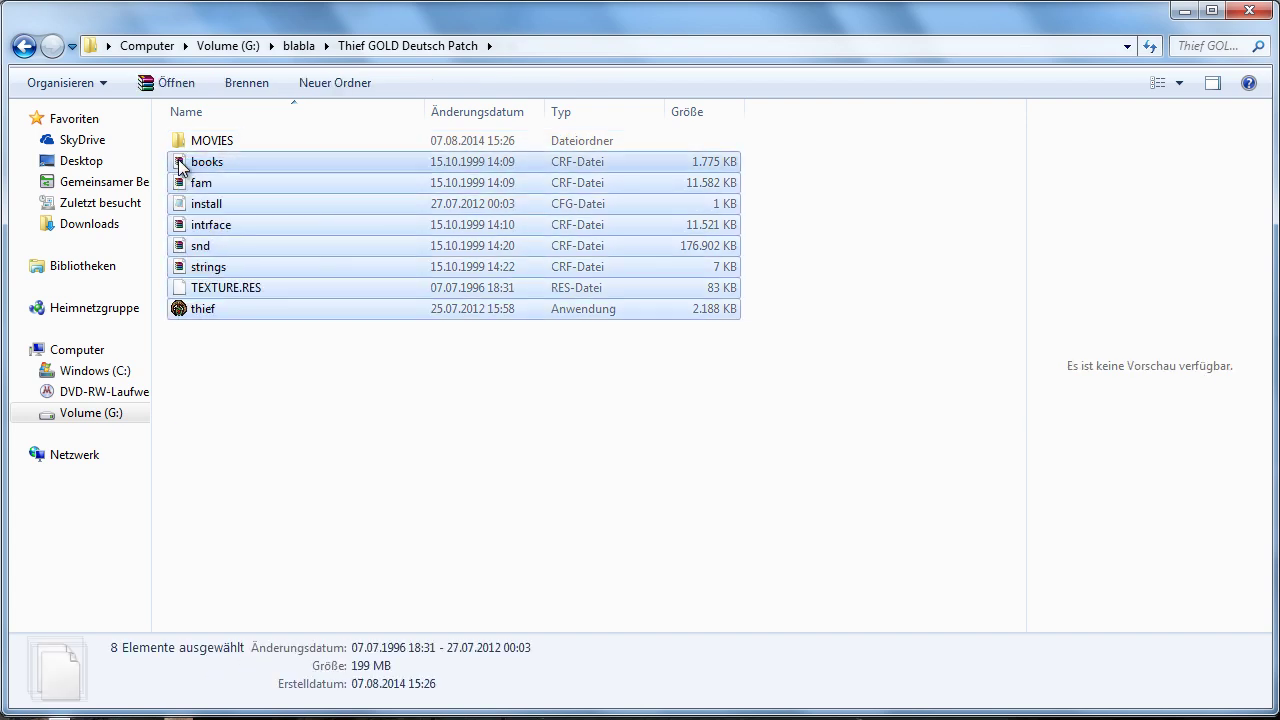
click(183, 325)
click(184, 314)
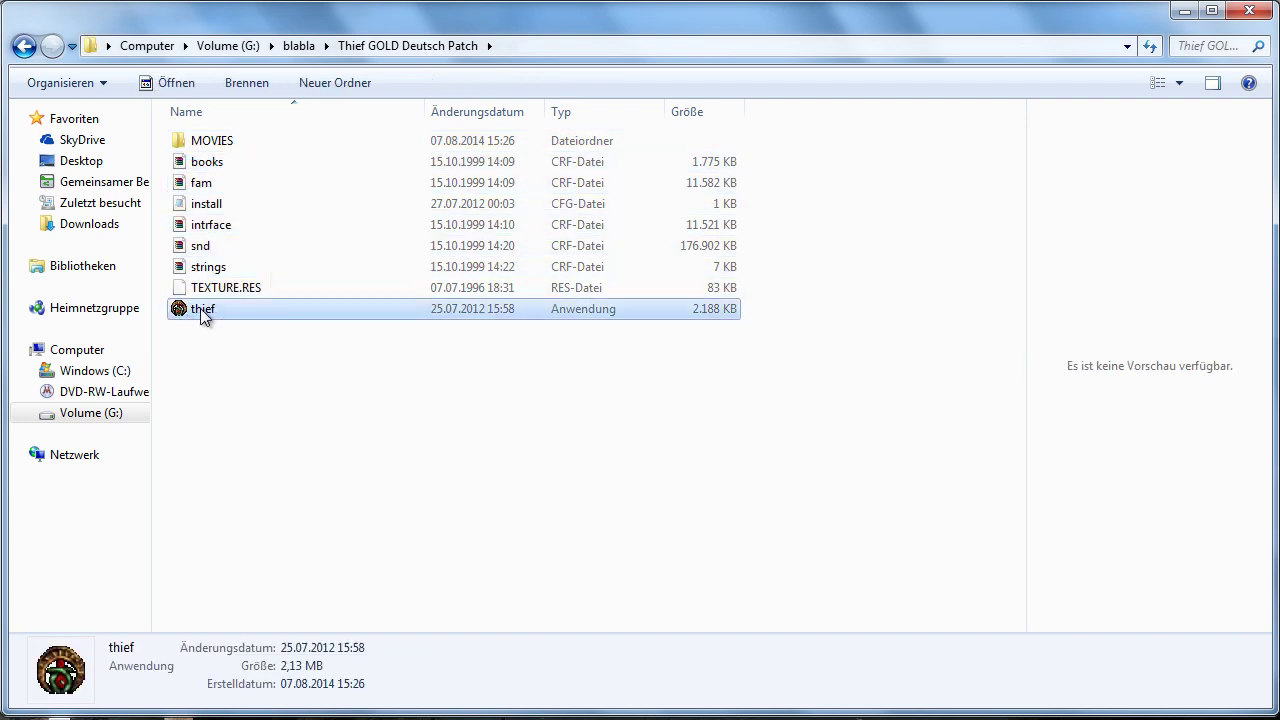
click(215, 290)
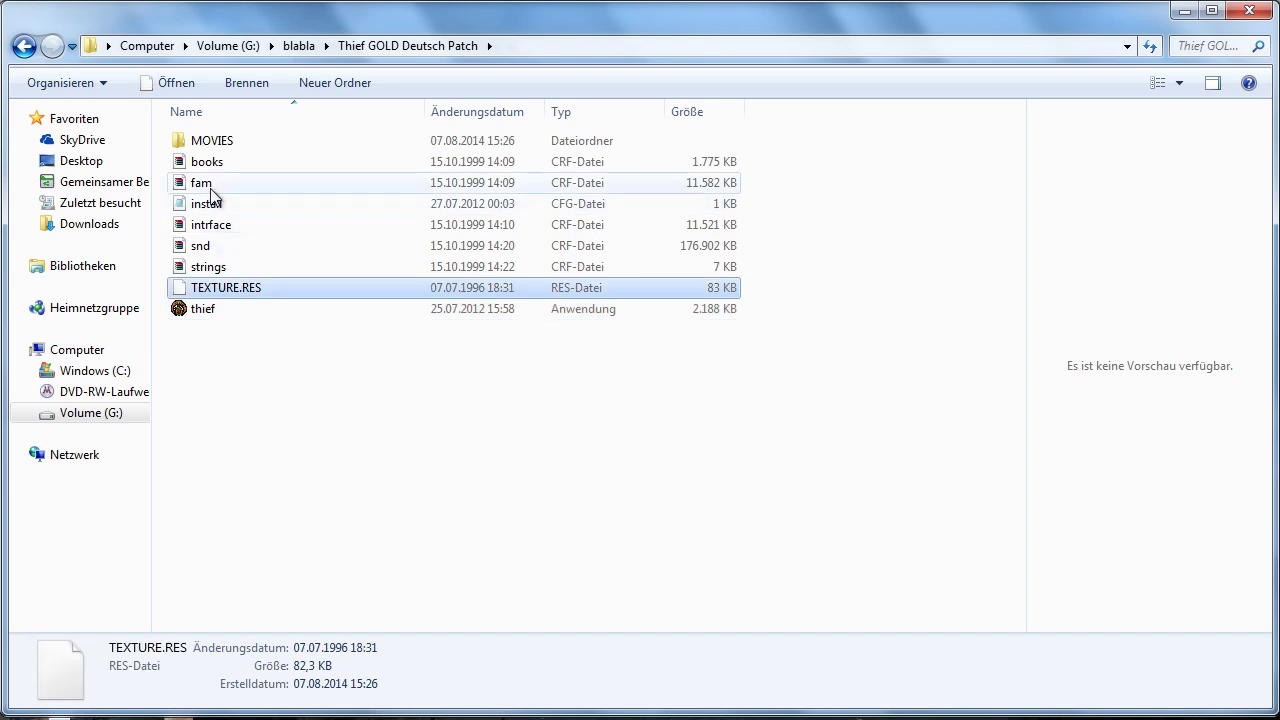
shift+click(213, 162)
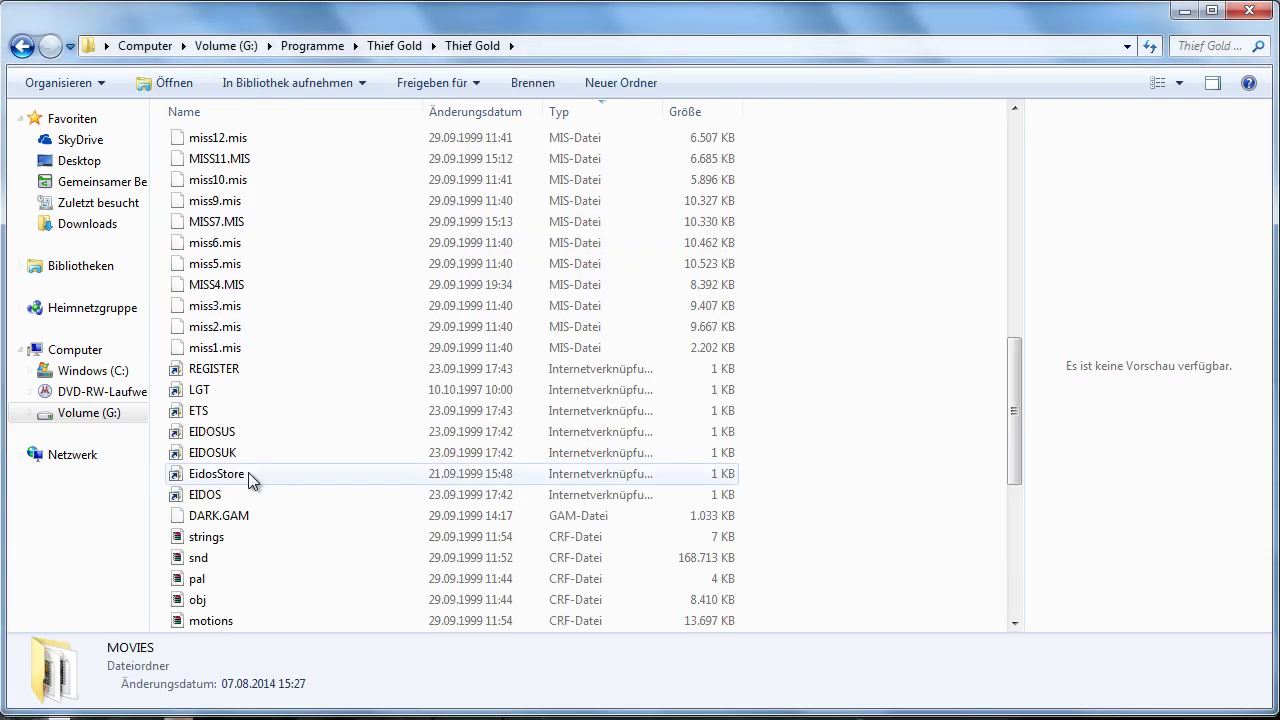
Step: Replace the strings CRF file in the Thief Gold installation folder with the German version from the patch folder
click(273, 543)
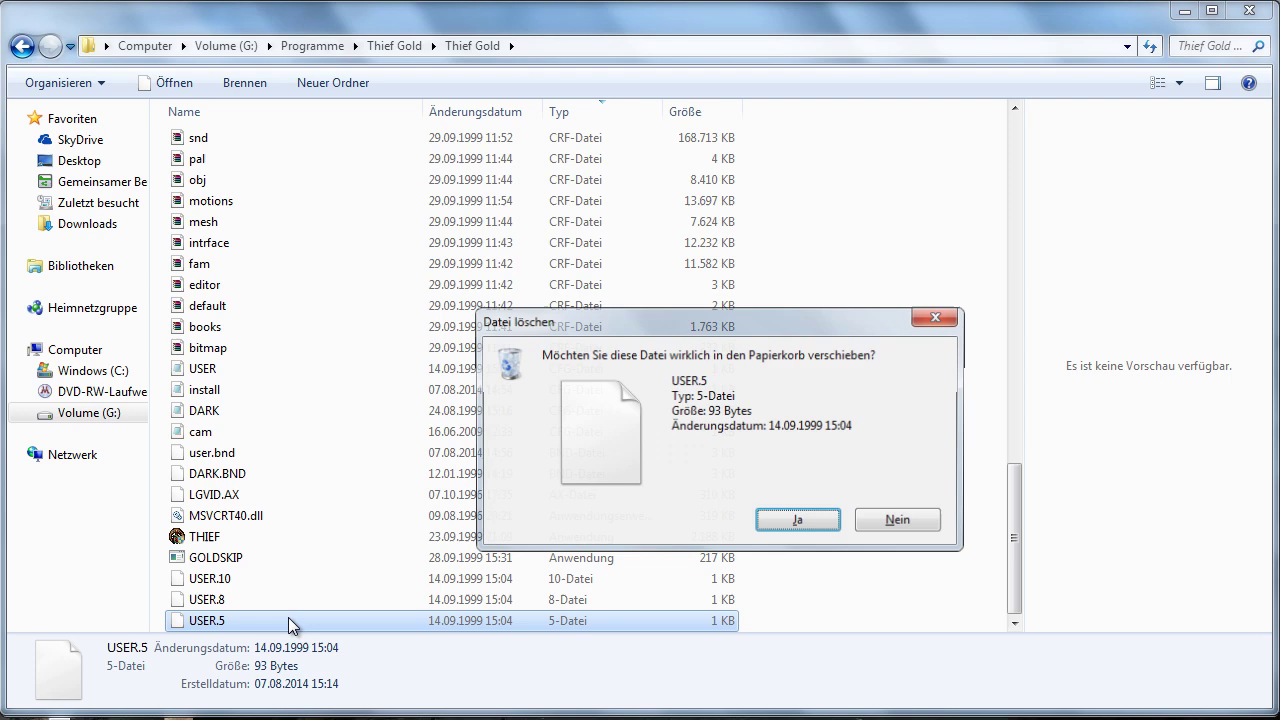
click(889, 517)
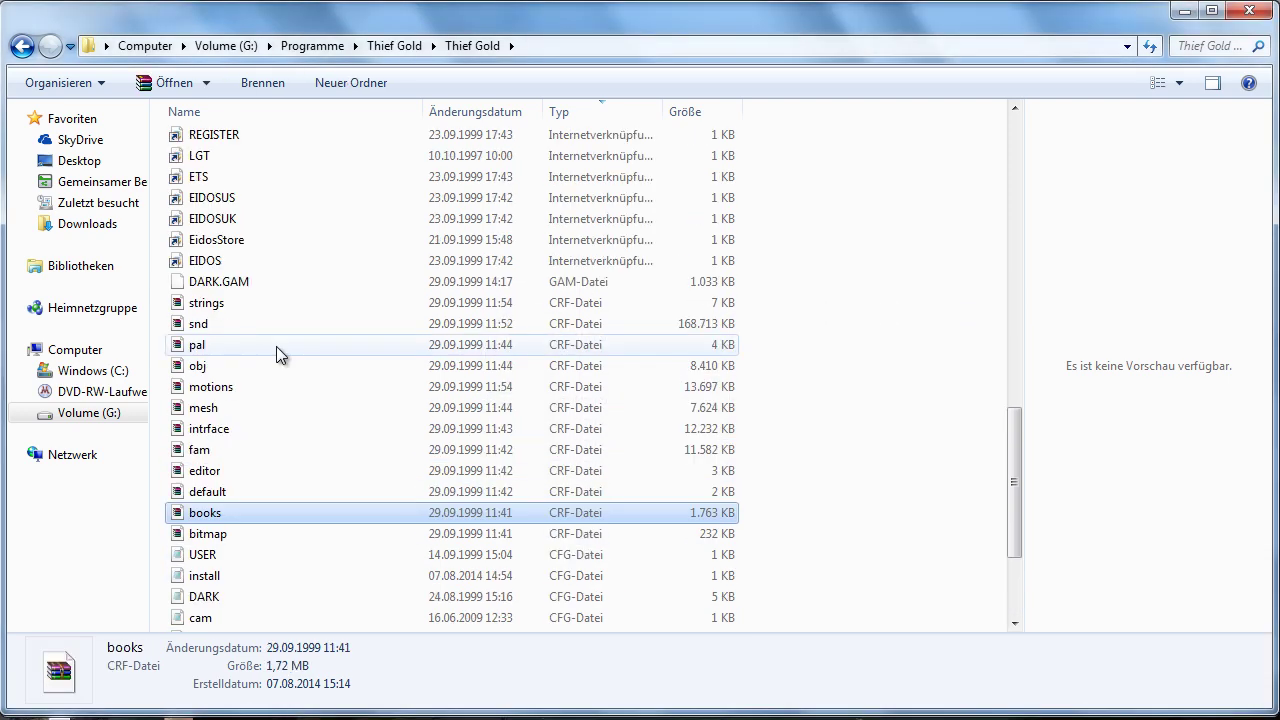
click(268, 302)
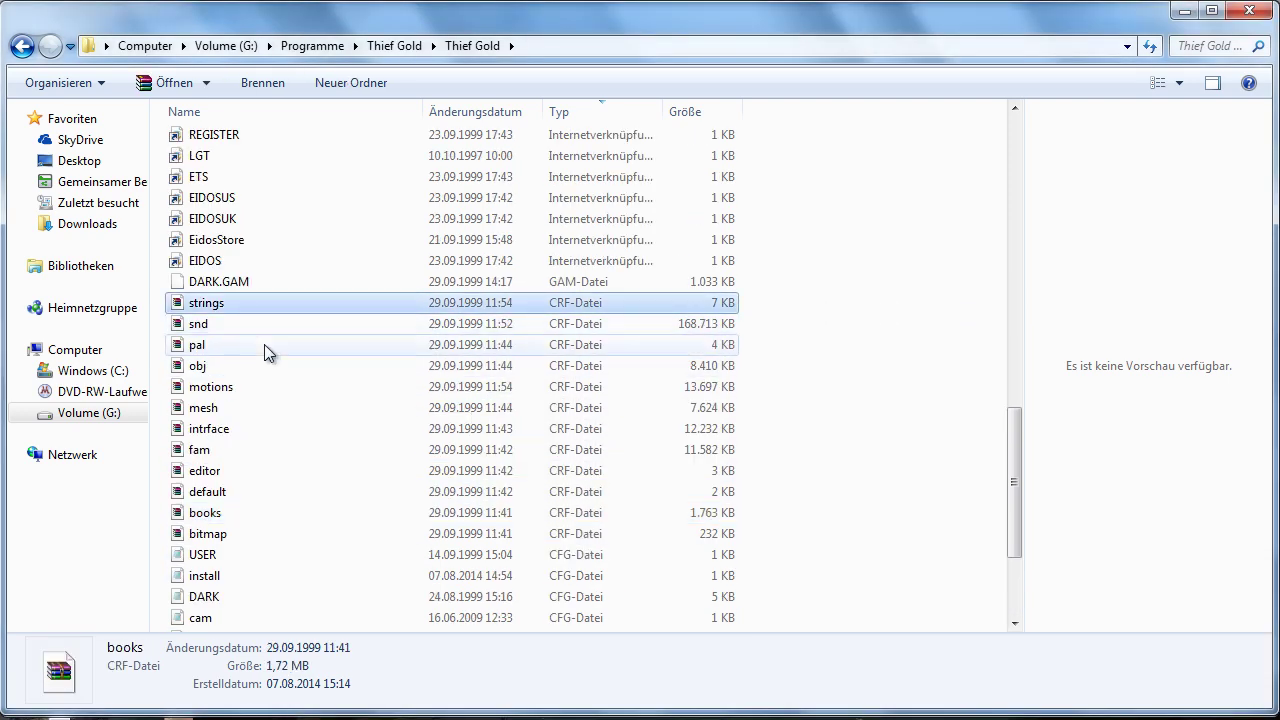
key(Delete)
key(Return)
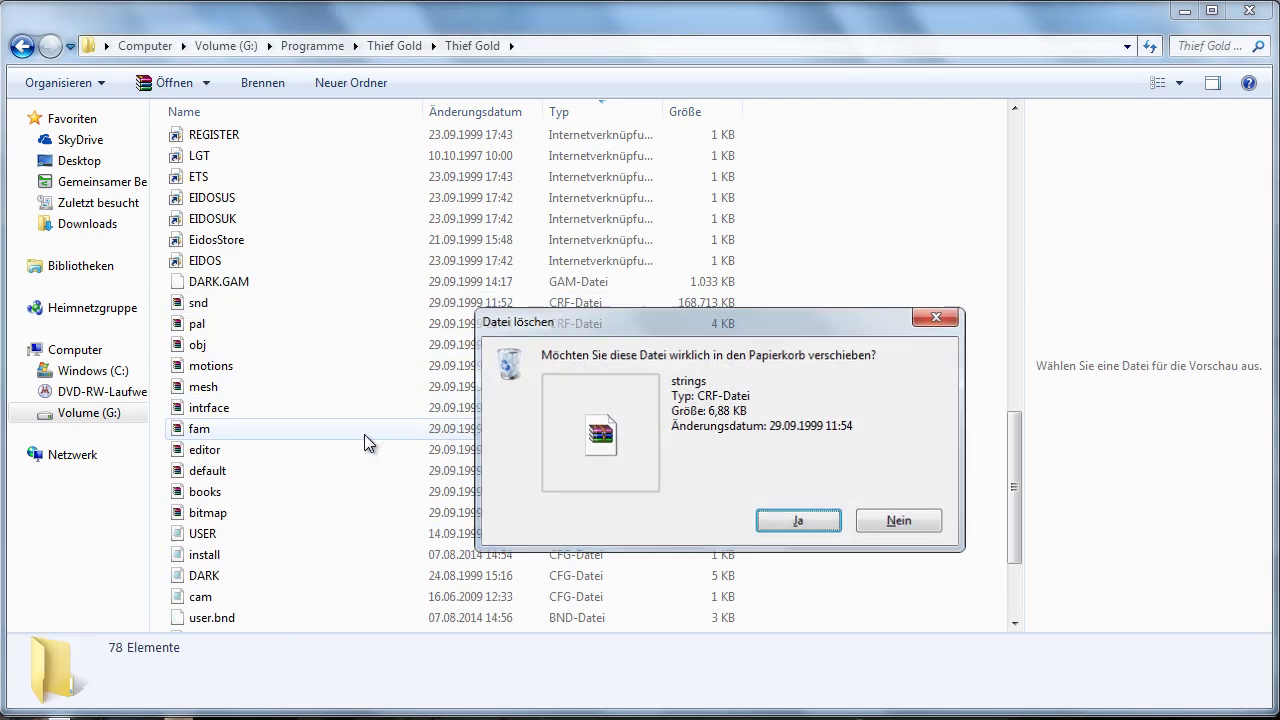
click(1184, 11)
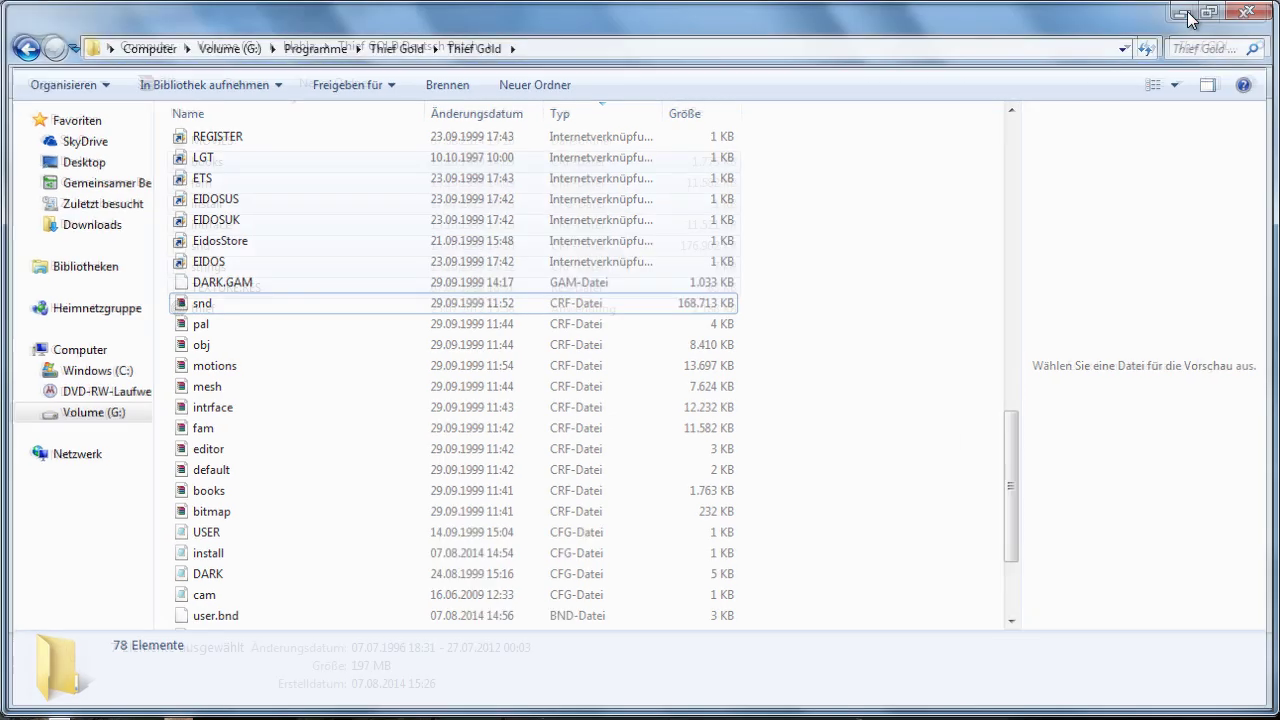
click(426, 390)
click(236, 268)
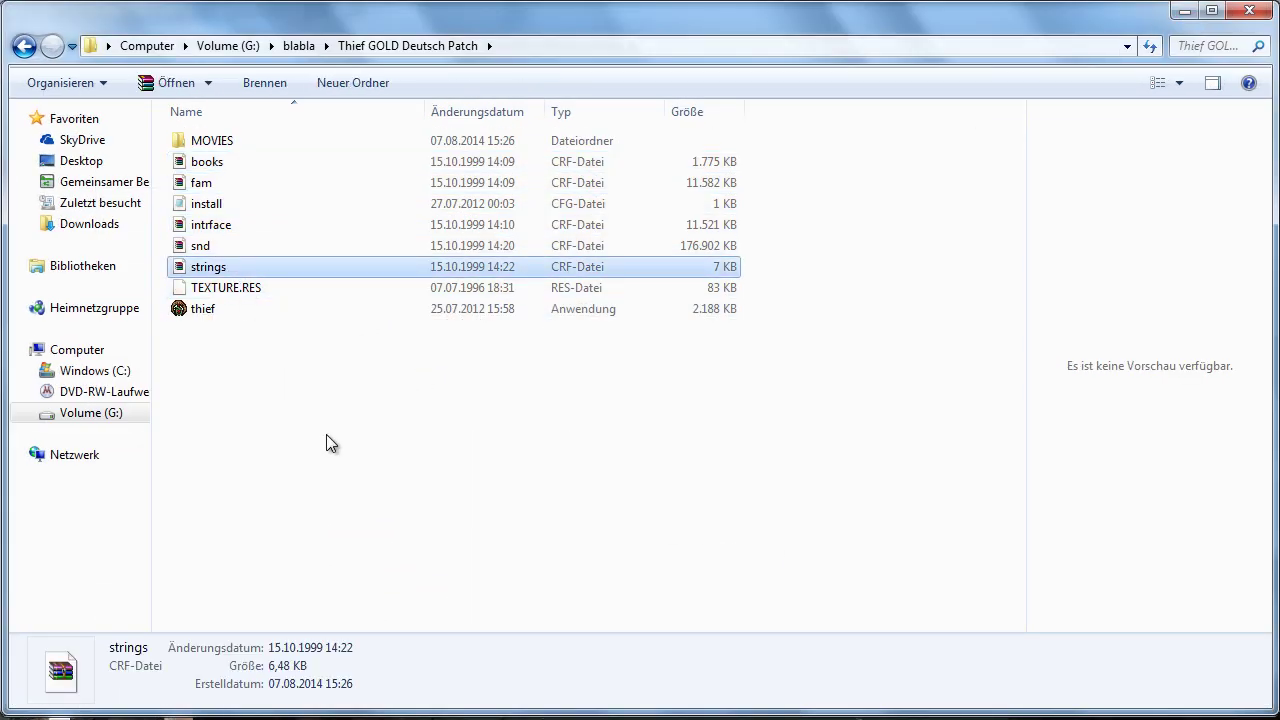
drag(256, 280, 394, 356)
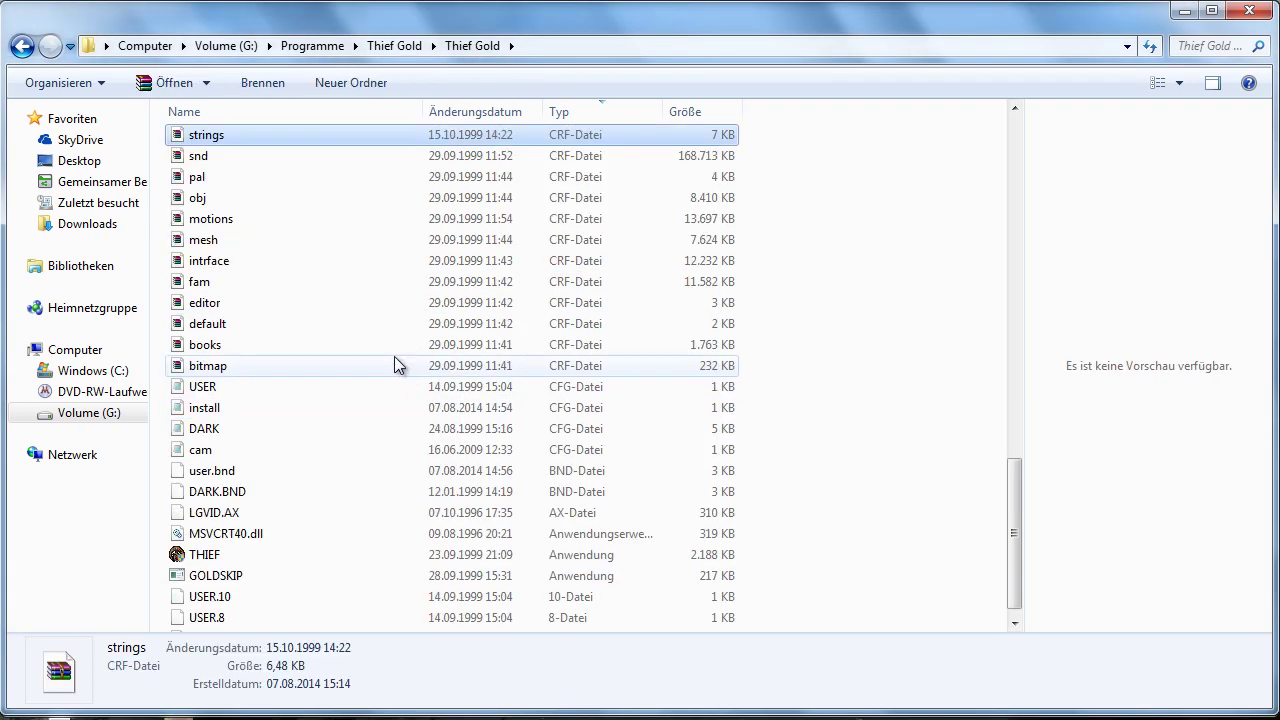
Step: Delete the original books CRF file from the Thief Gold installation and copy in the patch folder's German books file
scroll(394, 360, up, 2)
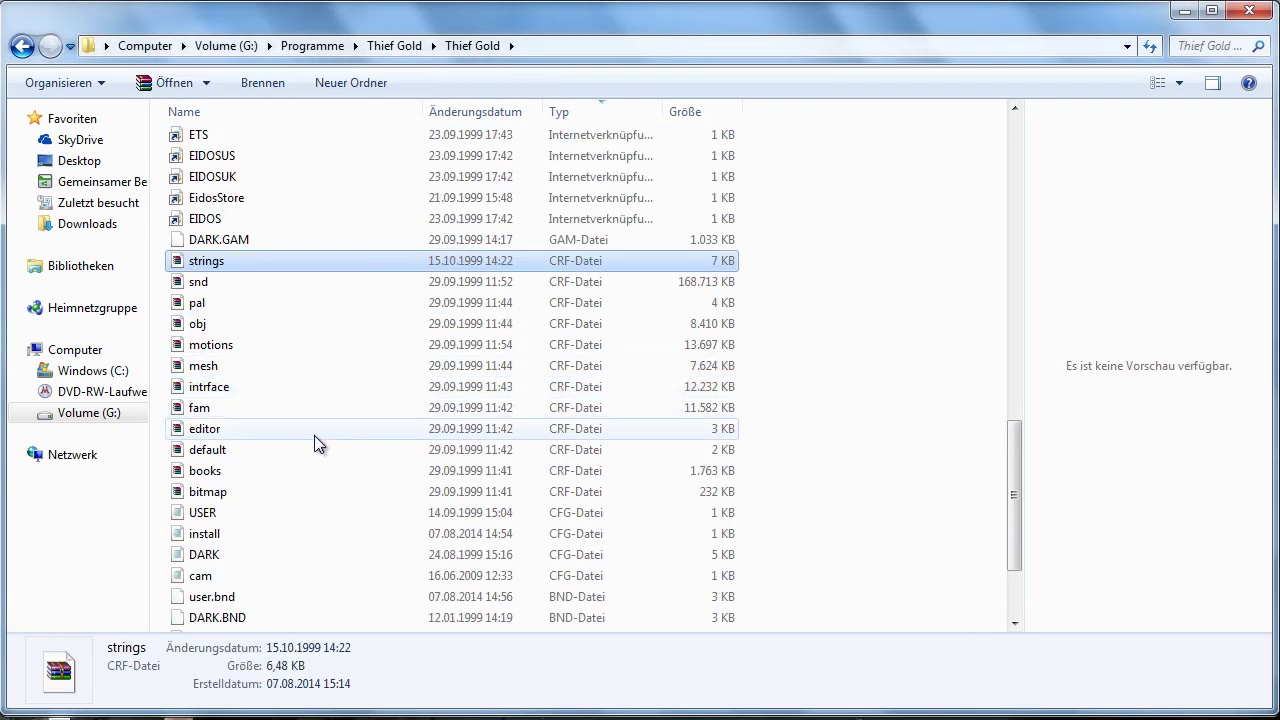
click(257, 476)
key(Delete)
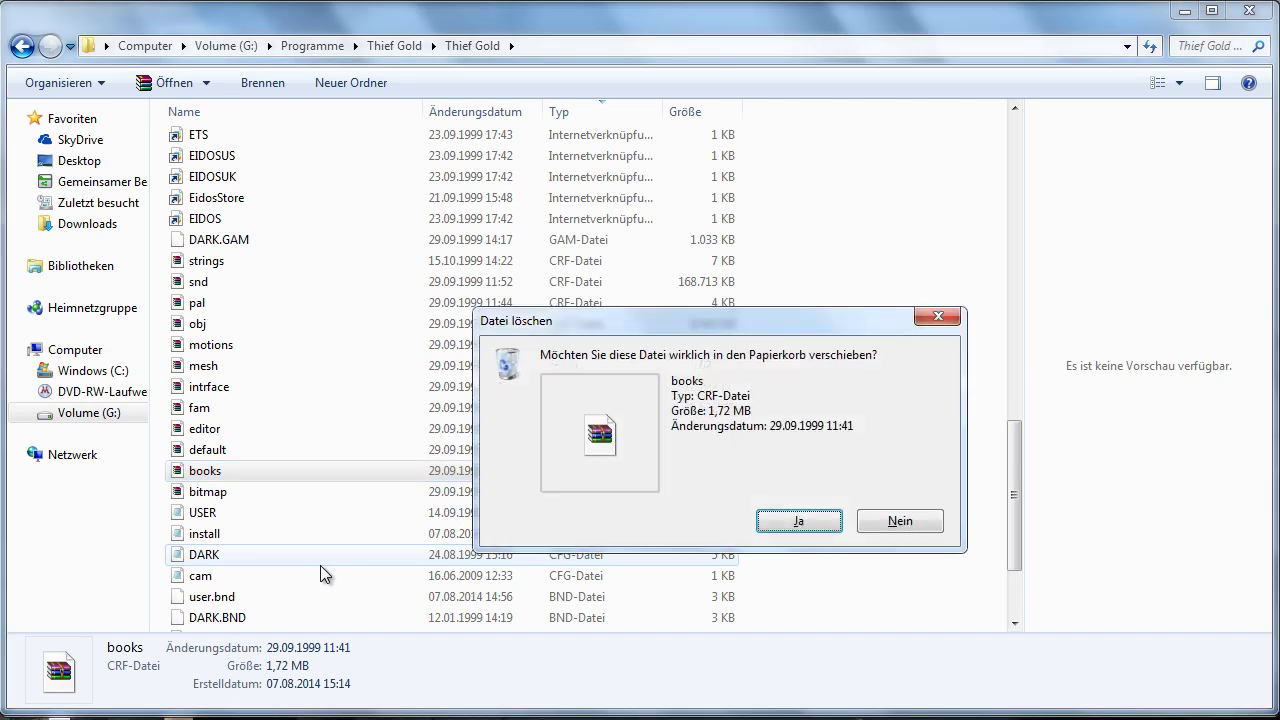
key(Return)
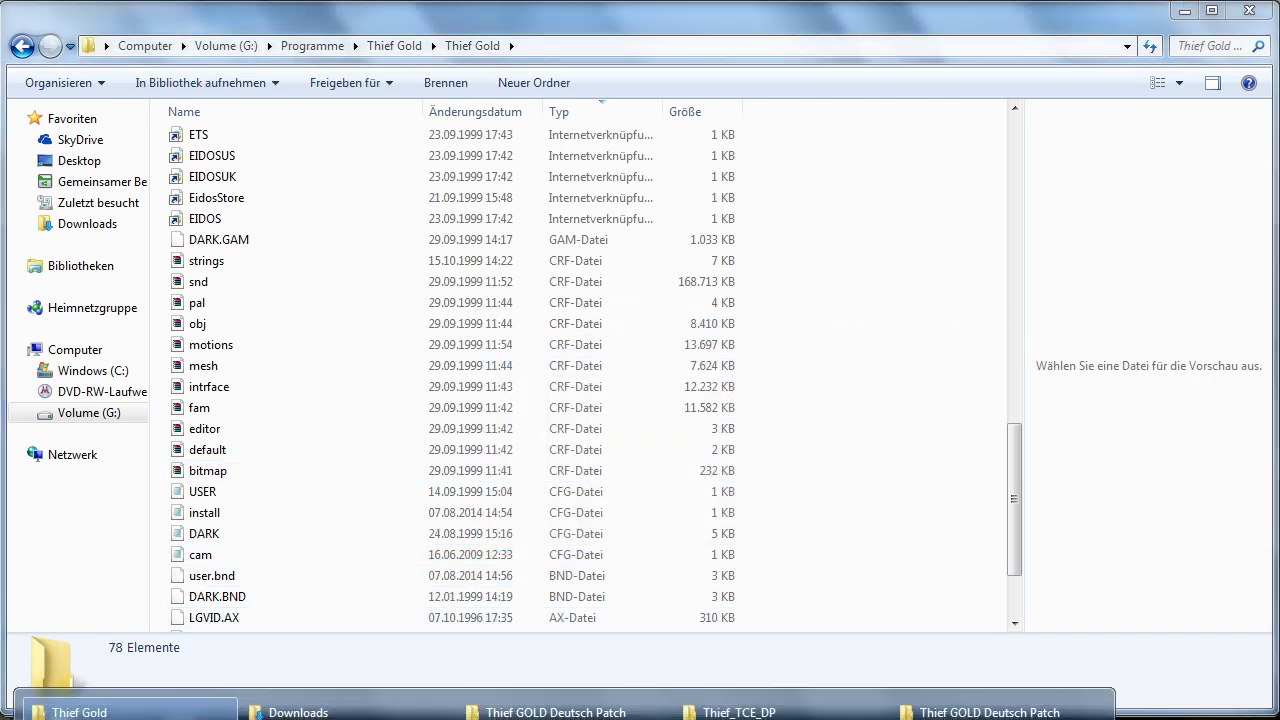
click(990, 712)
click(210, 164)
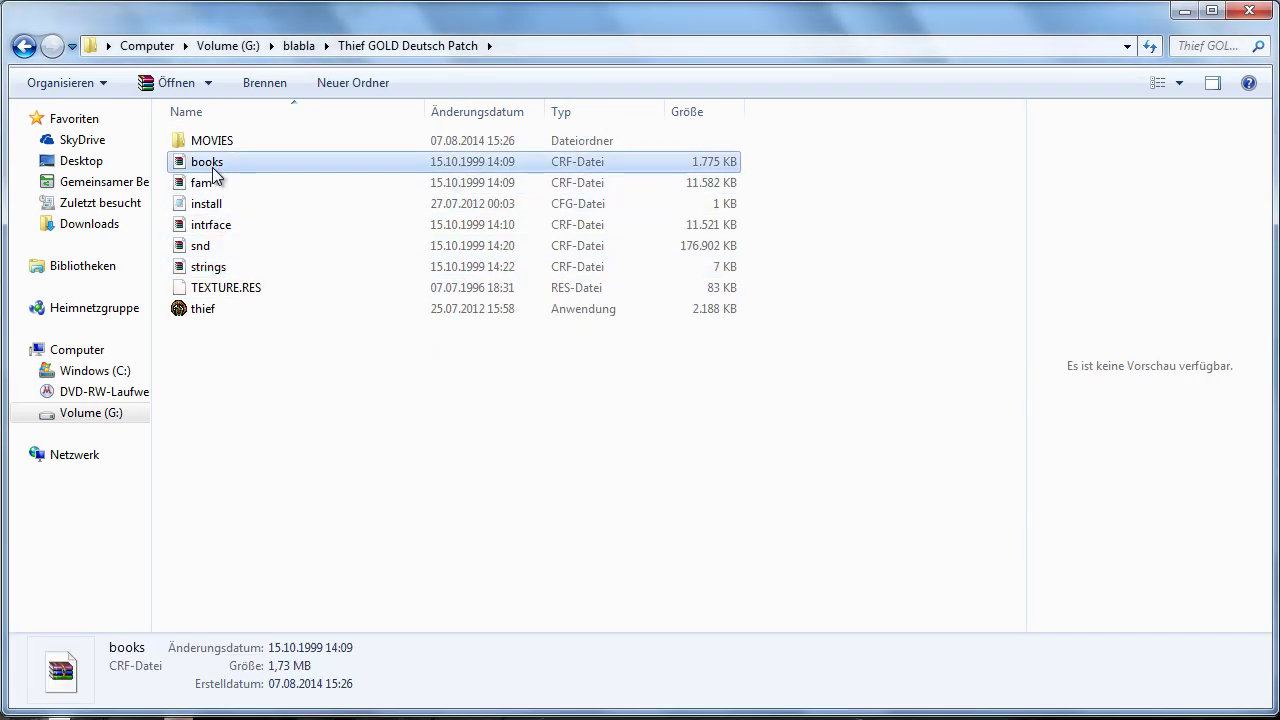
click(1183, 12)
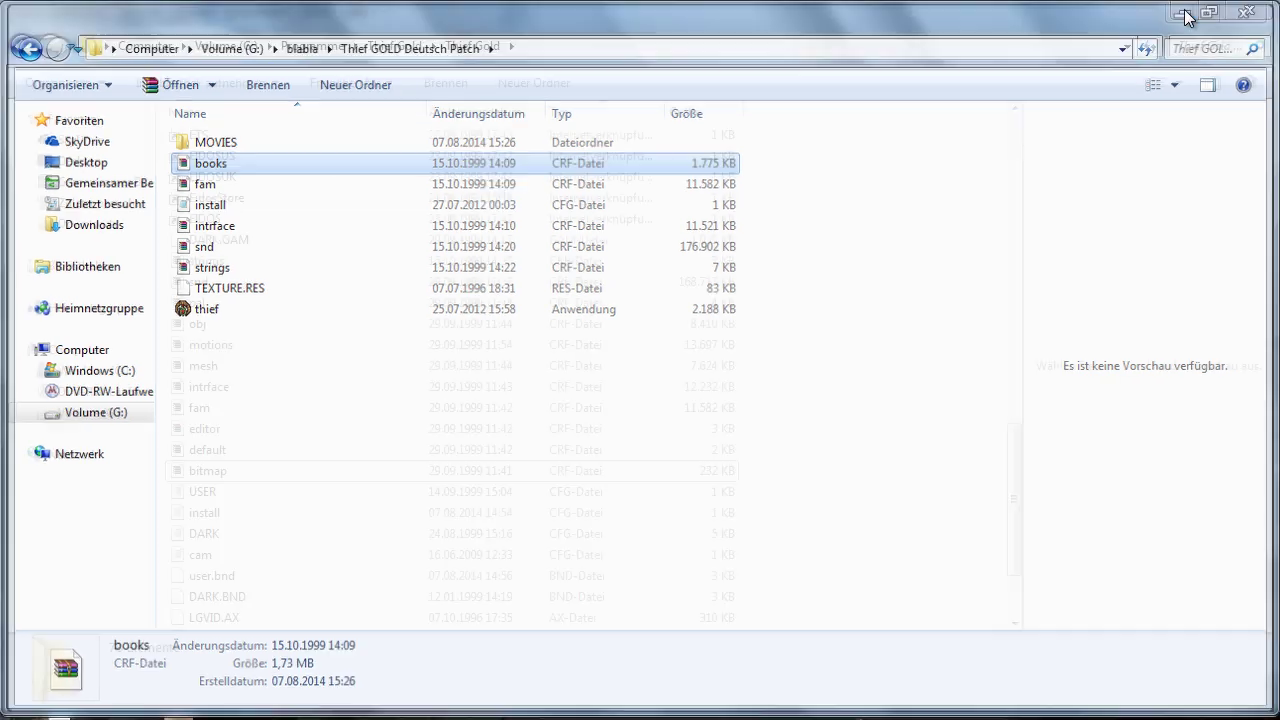
key(ctrl+v)
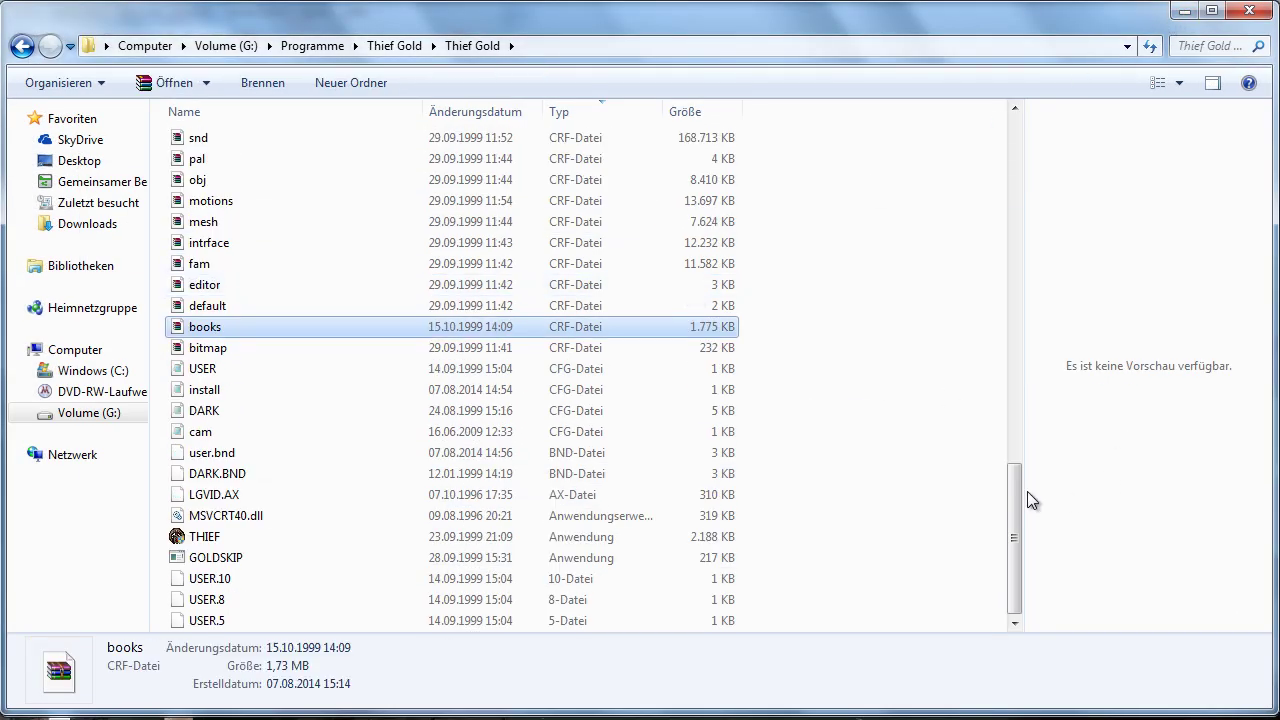
Step: Swap the installation's fam CRF file for the fam file from the Thief GOLD Deutsch Patch folder
click(560, 713)
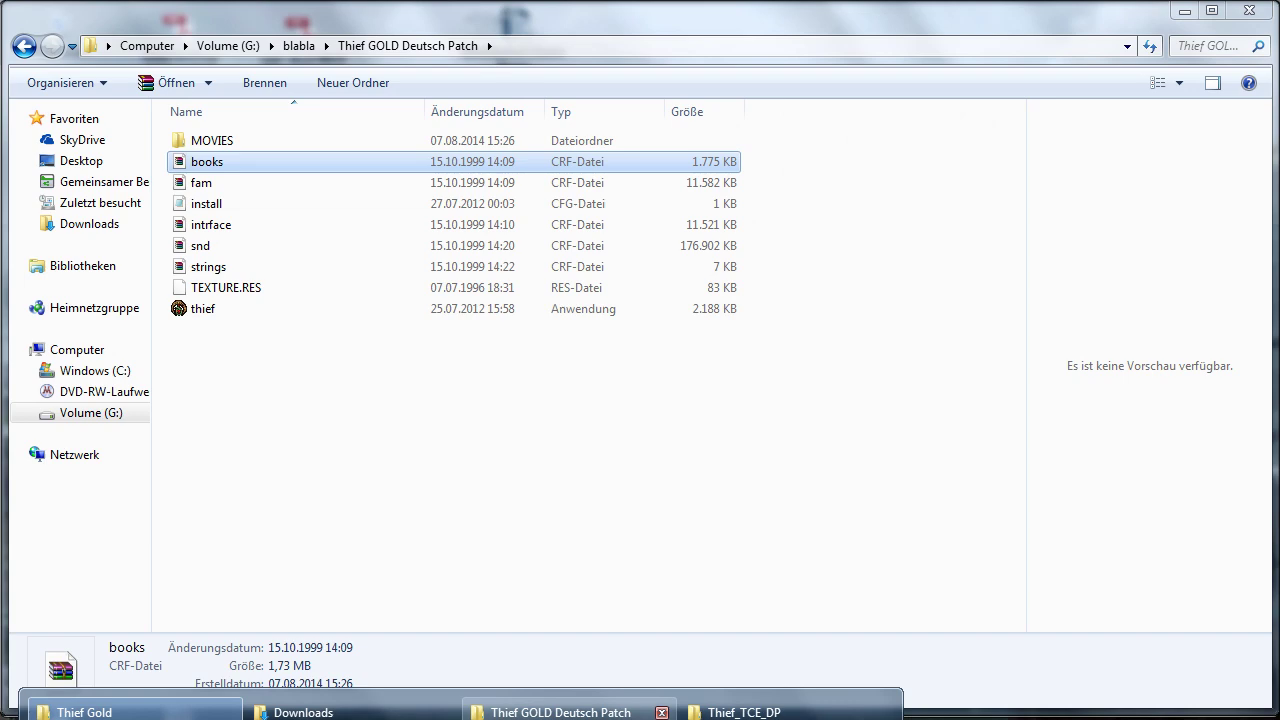
click(280, 185)
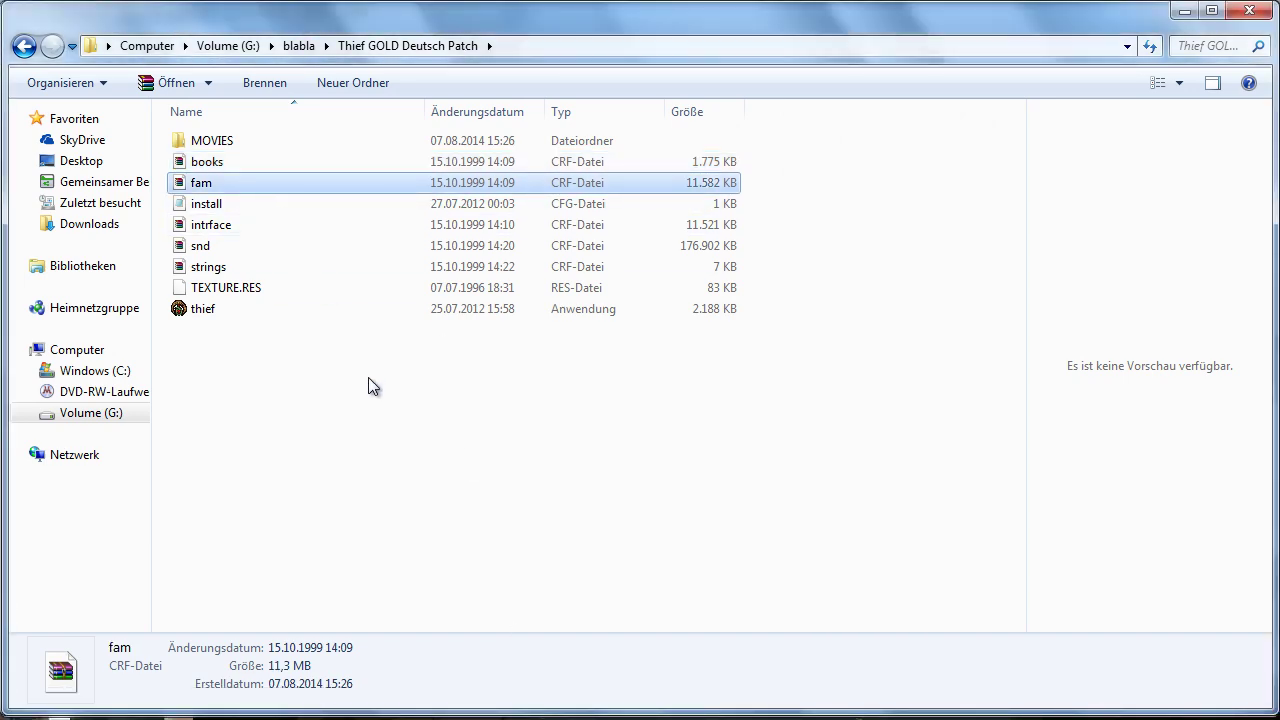
click(1184, 10)
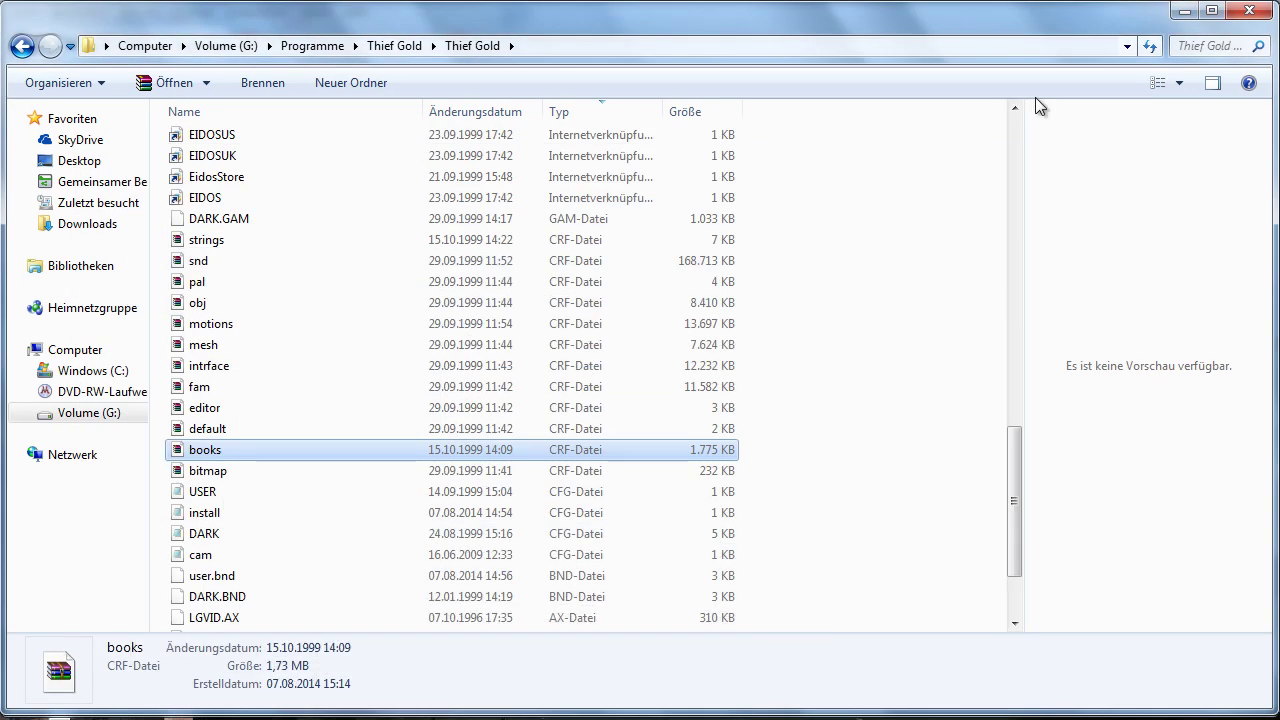
click(244, 390)
key(Delete)
key(Return)
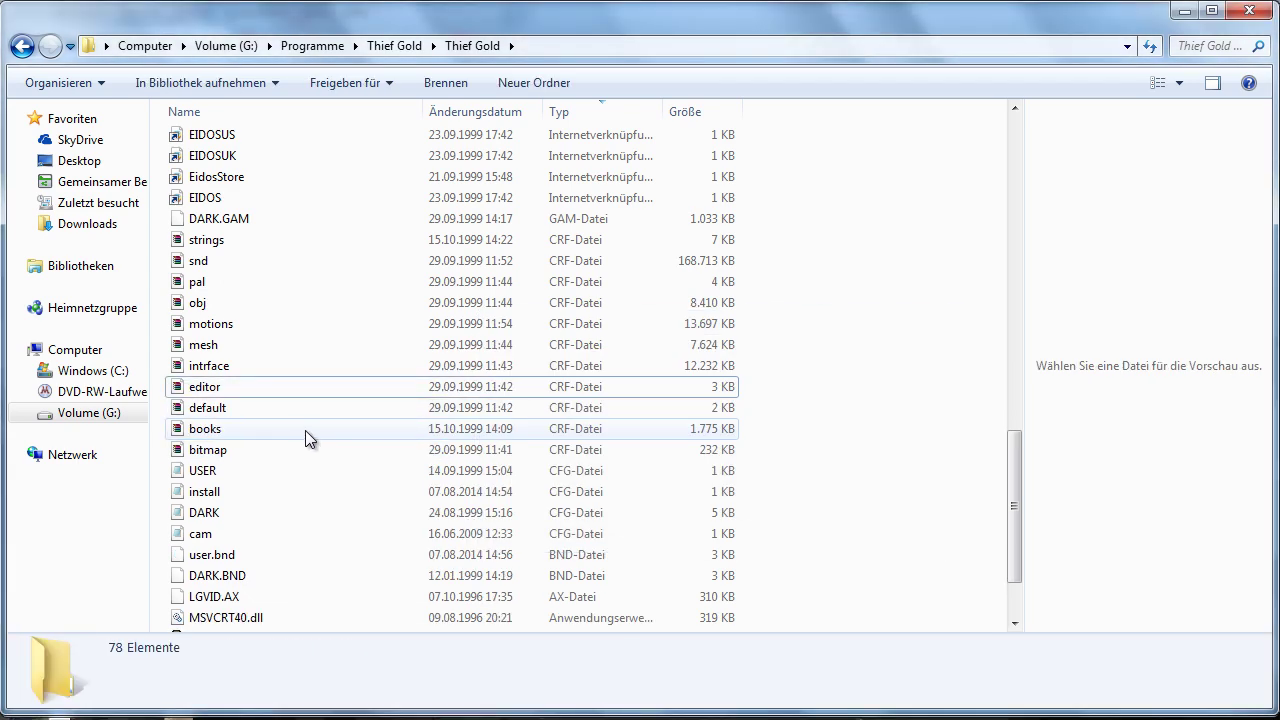
key(ctrl+z)
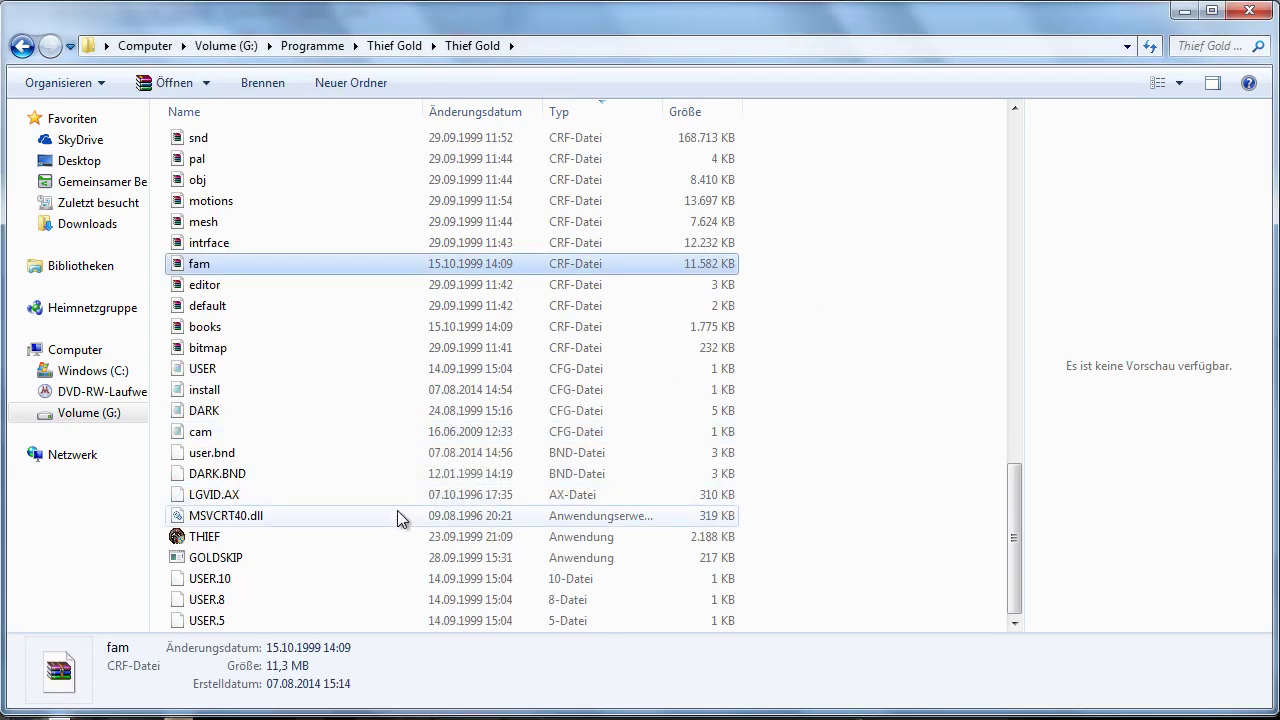
Step: Replace the intrface CRF file in the Thief Gold installation with the intrface file from the German patch folder
click(495, 705)
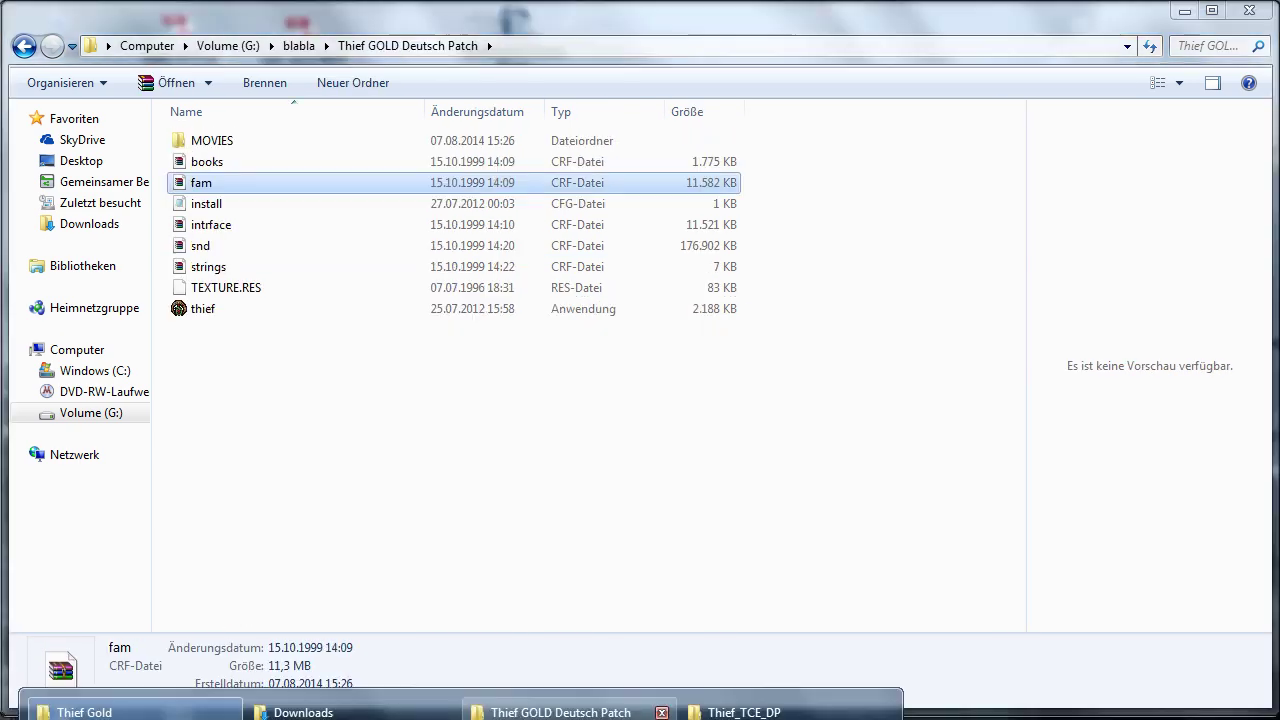
click(243, 224)
click(1186, 12)
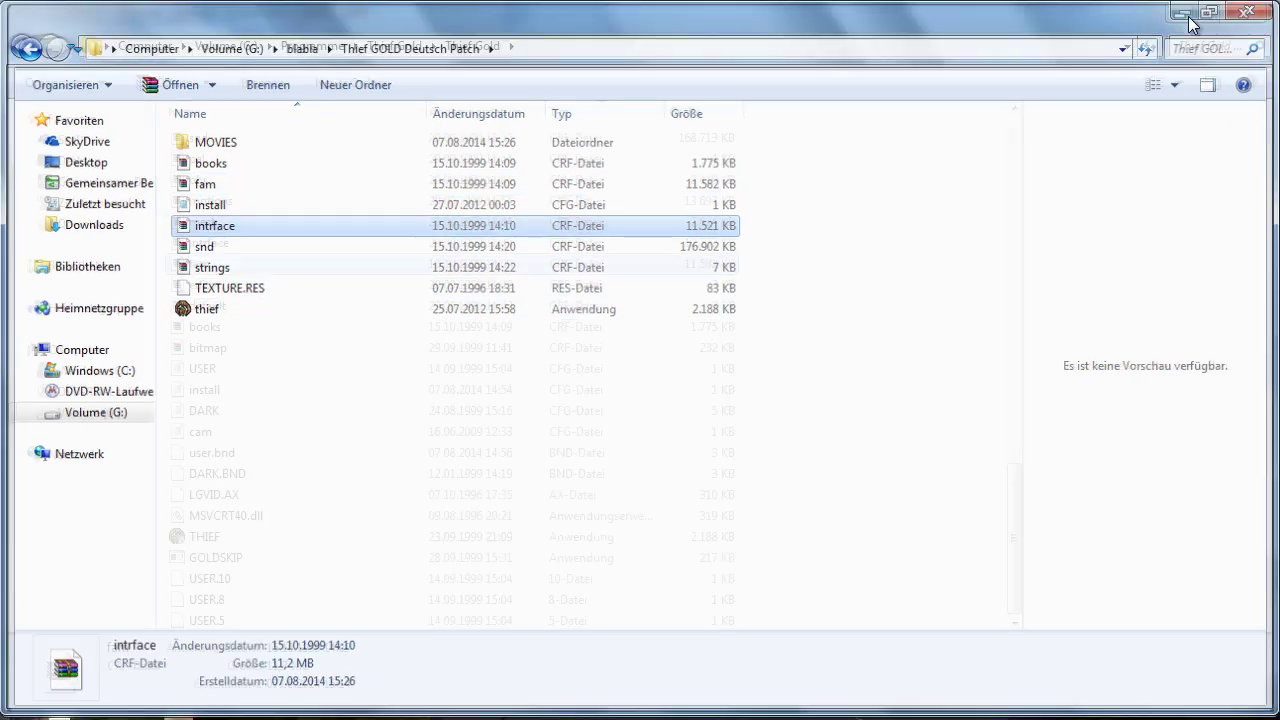
scroll(318, 411, up, 2)
click(236, 366)
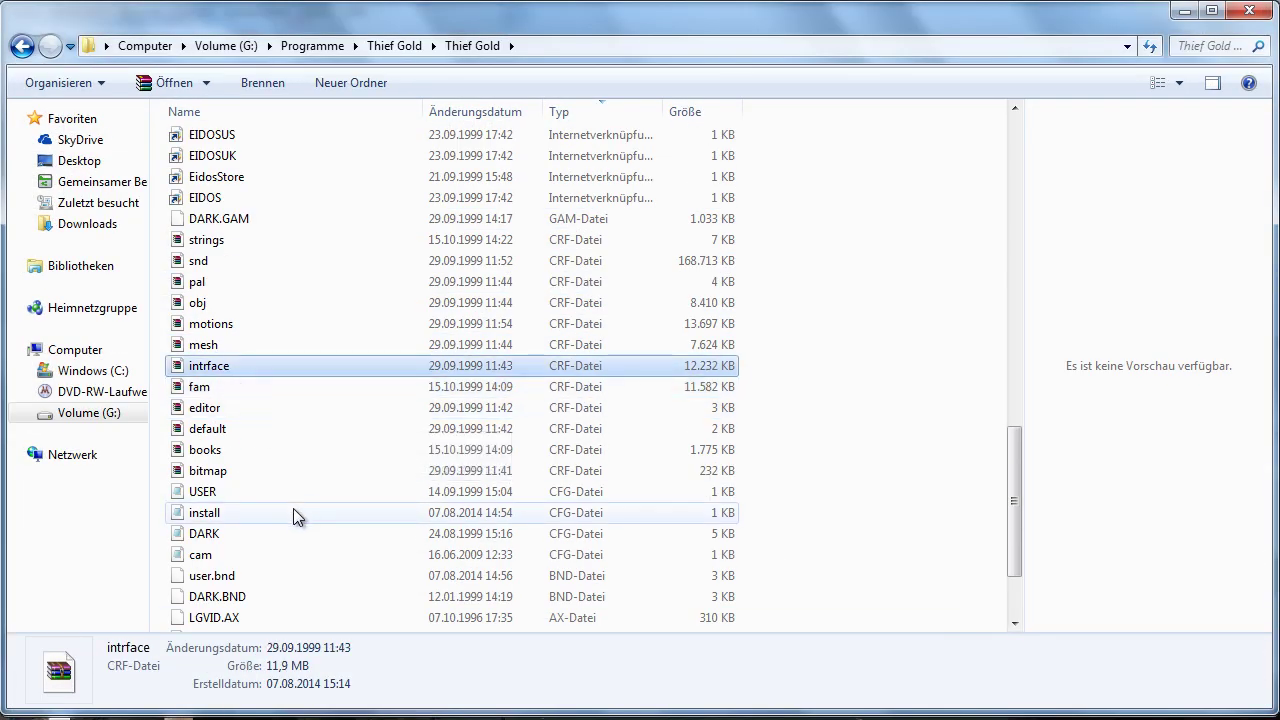
key(Delete)
key(Return)
key(ctrl+v)
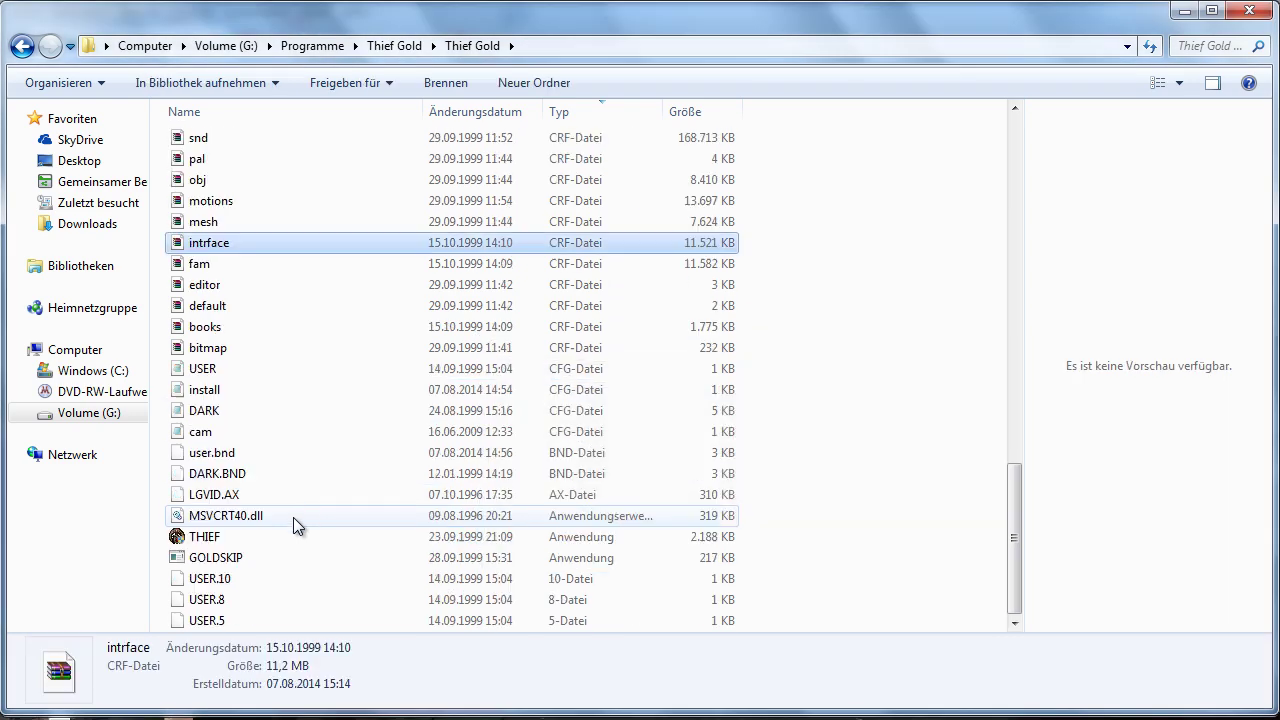
Step: Delete the original snd CRF file from the game installation and put the German patch's snd file in its place
key(alt+Tab)
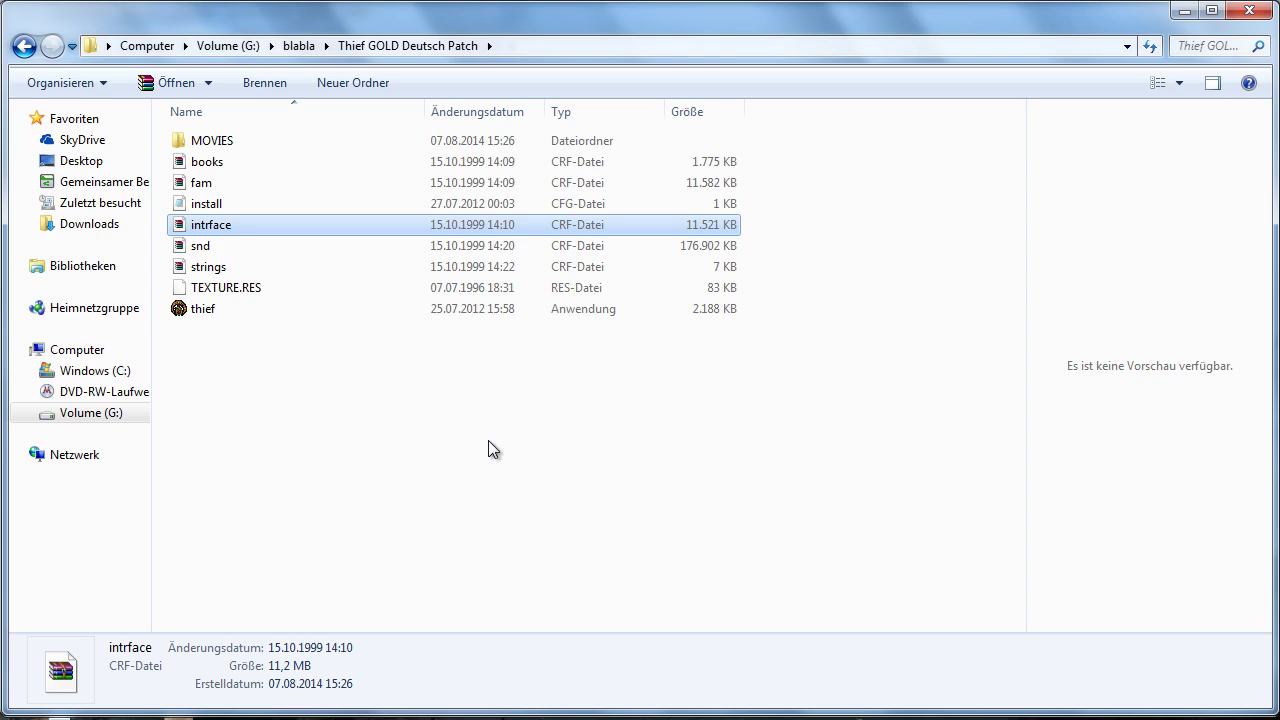
click(226, 247)
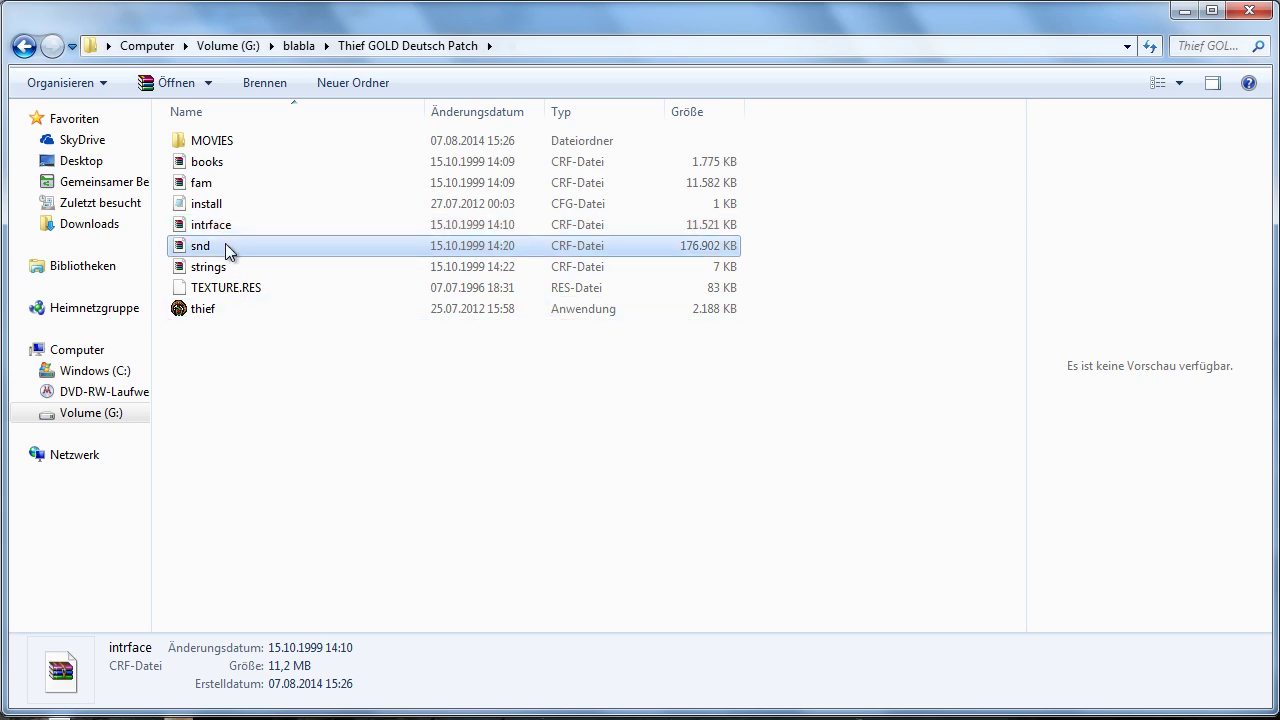
click(1184, 10)
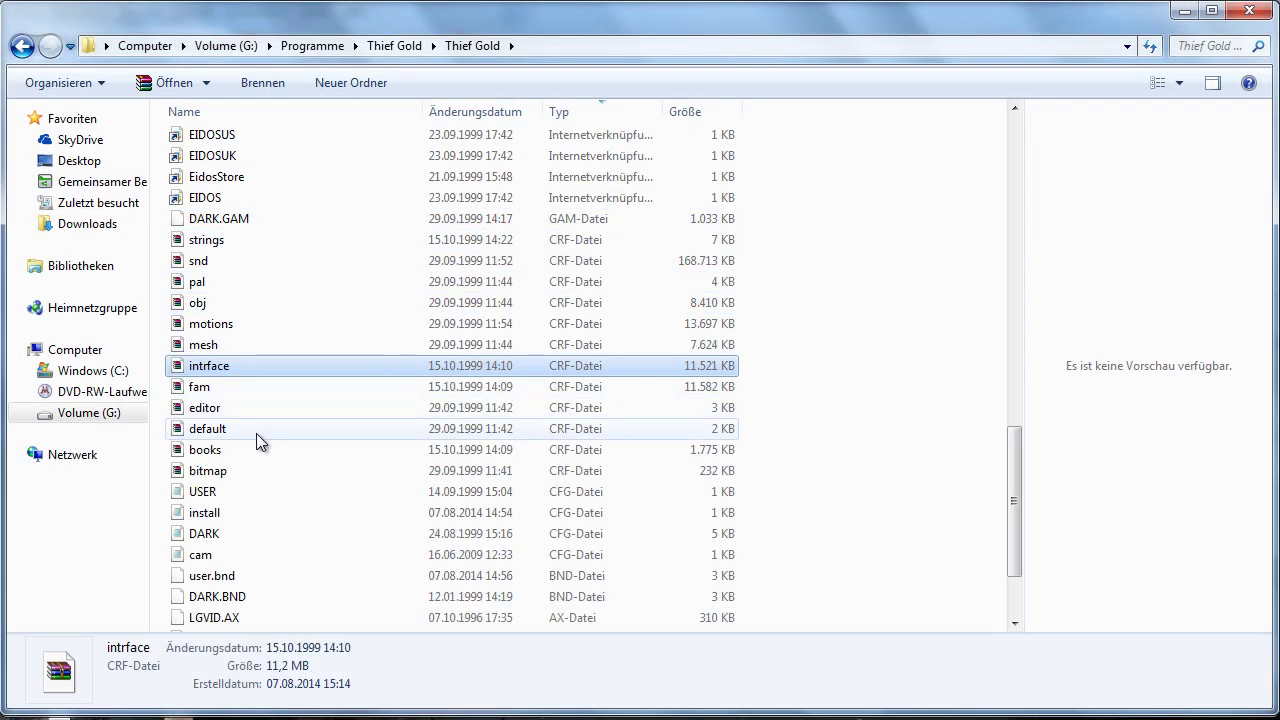
click(255, 437)
scroll(290, 540, up, 2)
scroll(290, 541, down, 2)
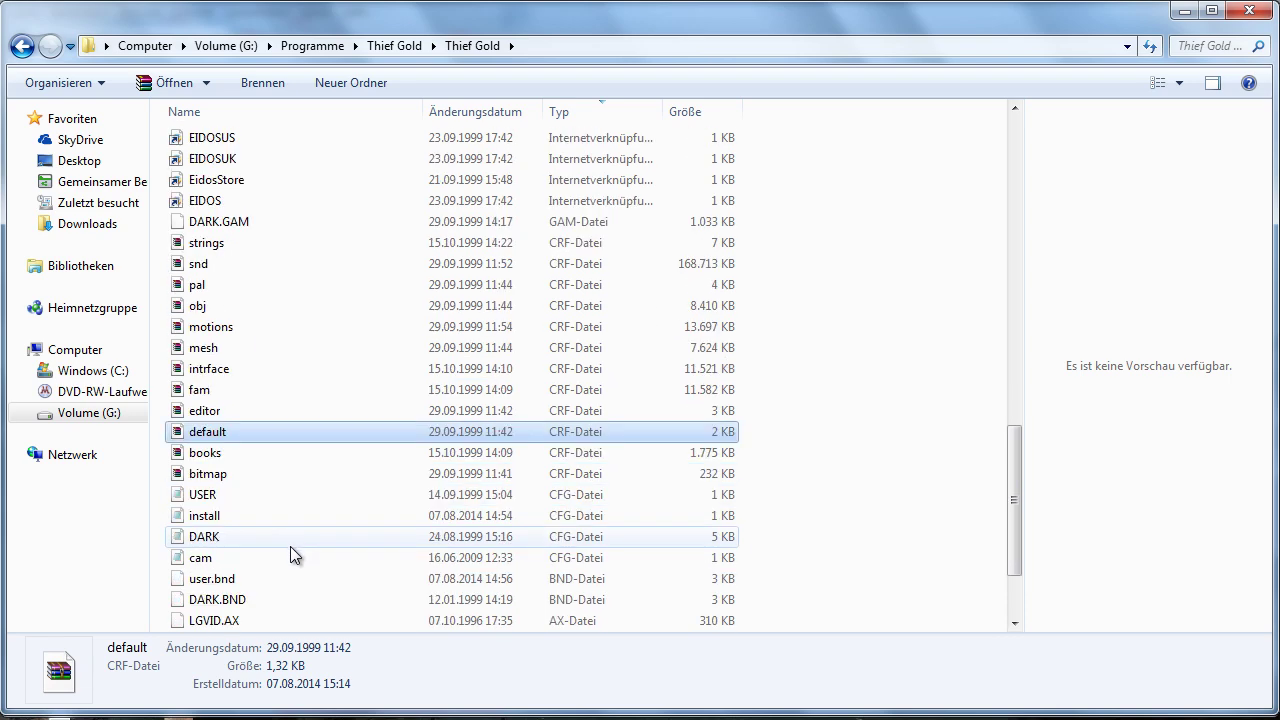
click(244, 262)
key(Delete)
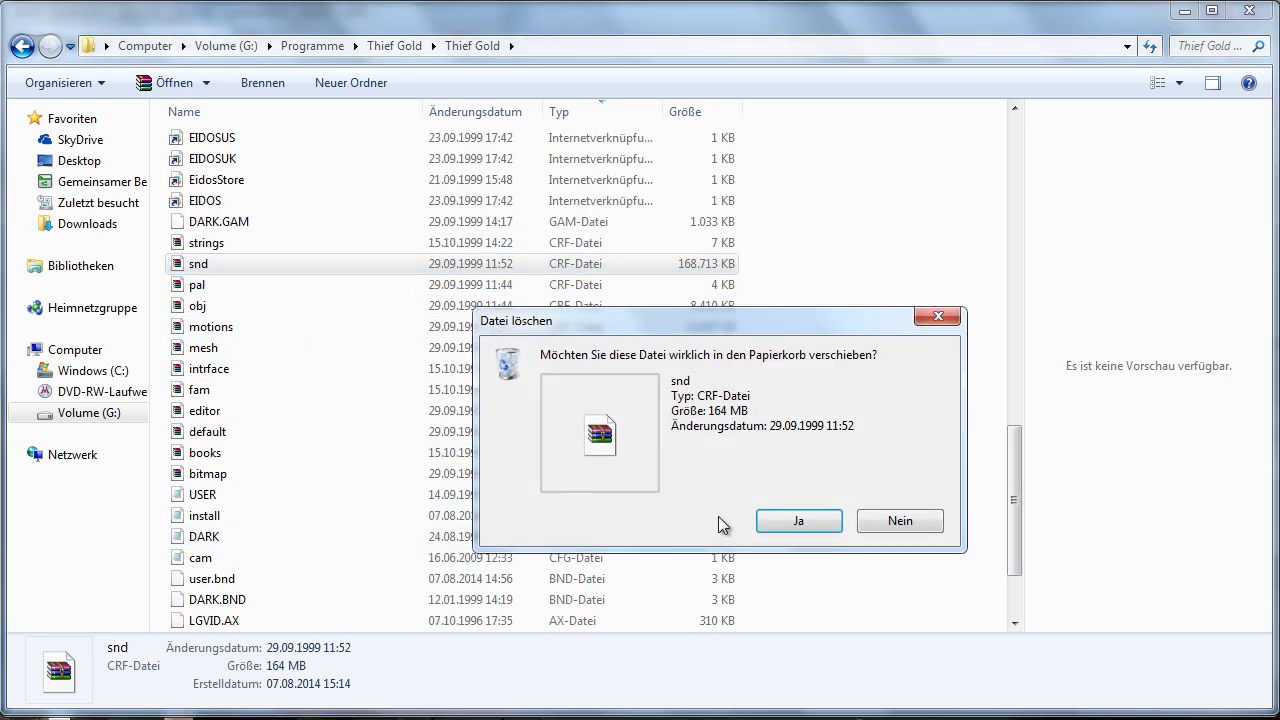
click(824, 521)
key(ctrl+z)
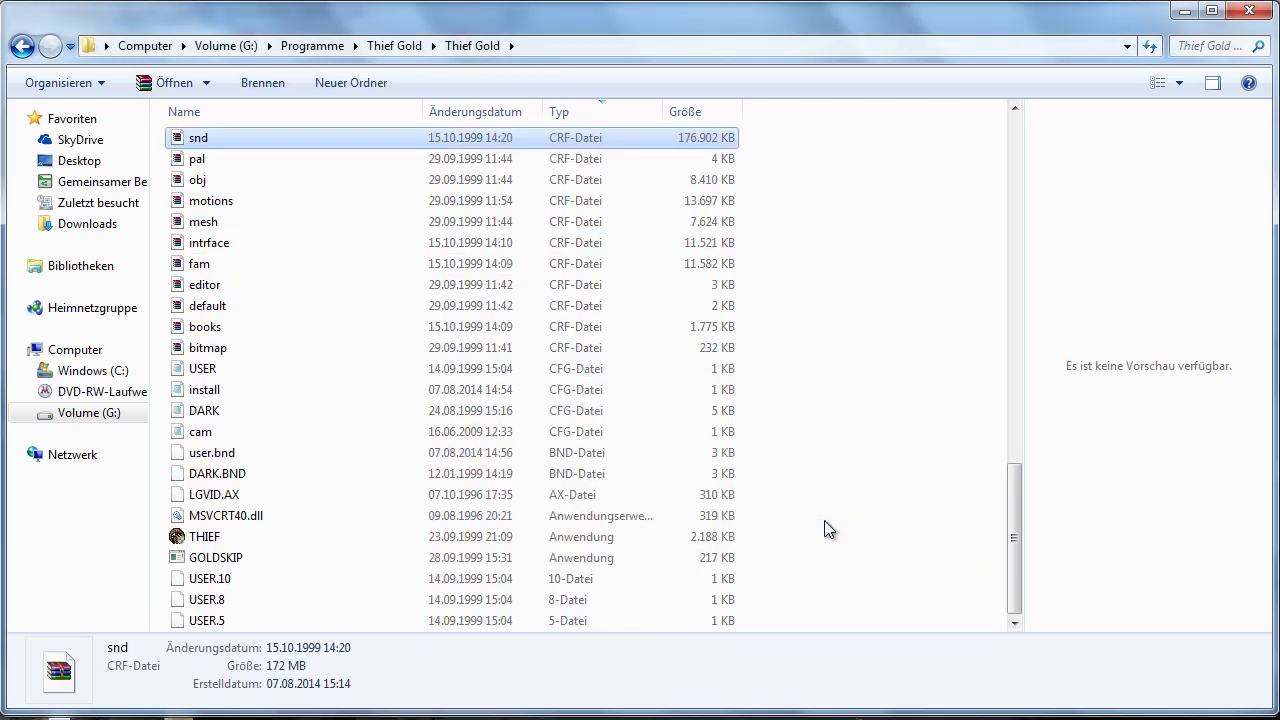
Step: Delete TEXTURE.RES from the Thief Gold installation and put the German patch folder's TEXTURE.RES in its place
scroll(709, 494, up, 2)
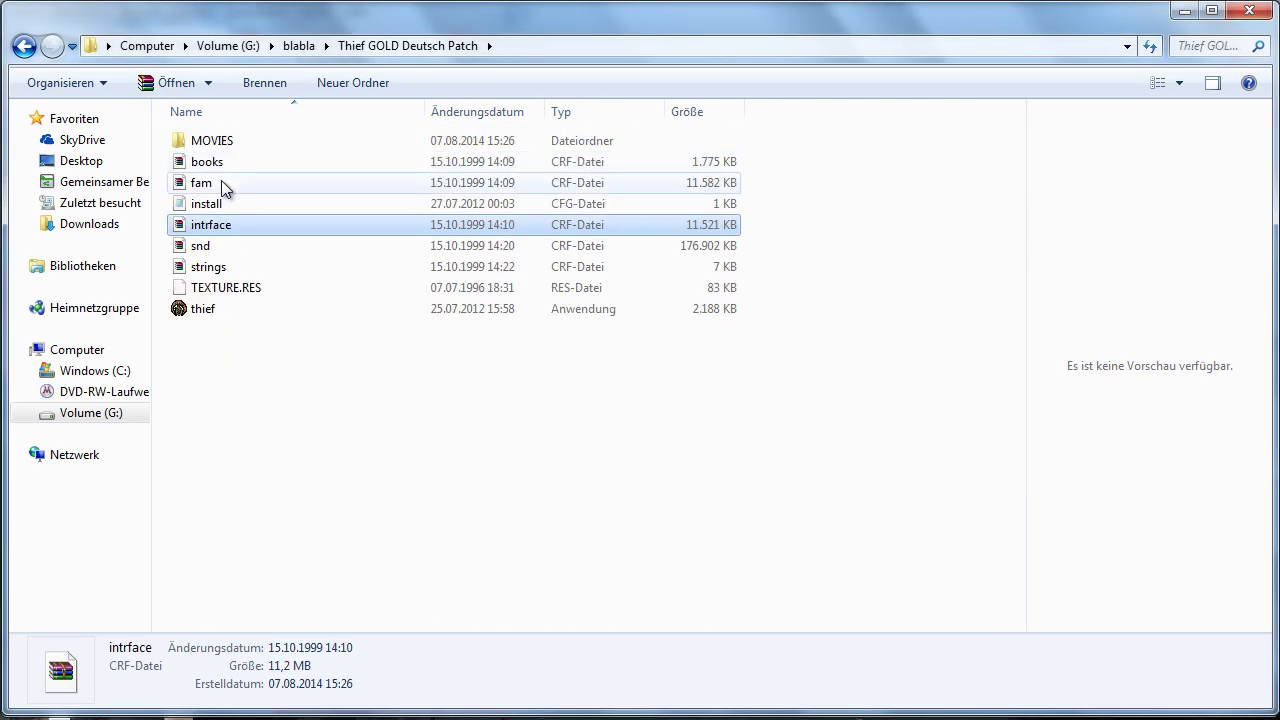
click(217, 198)
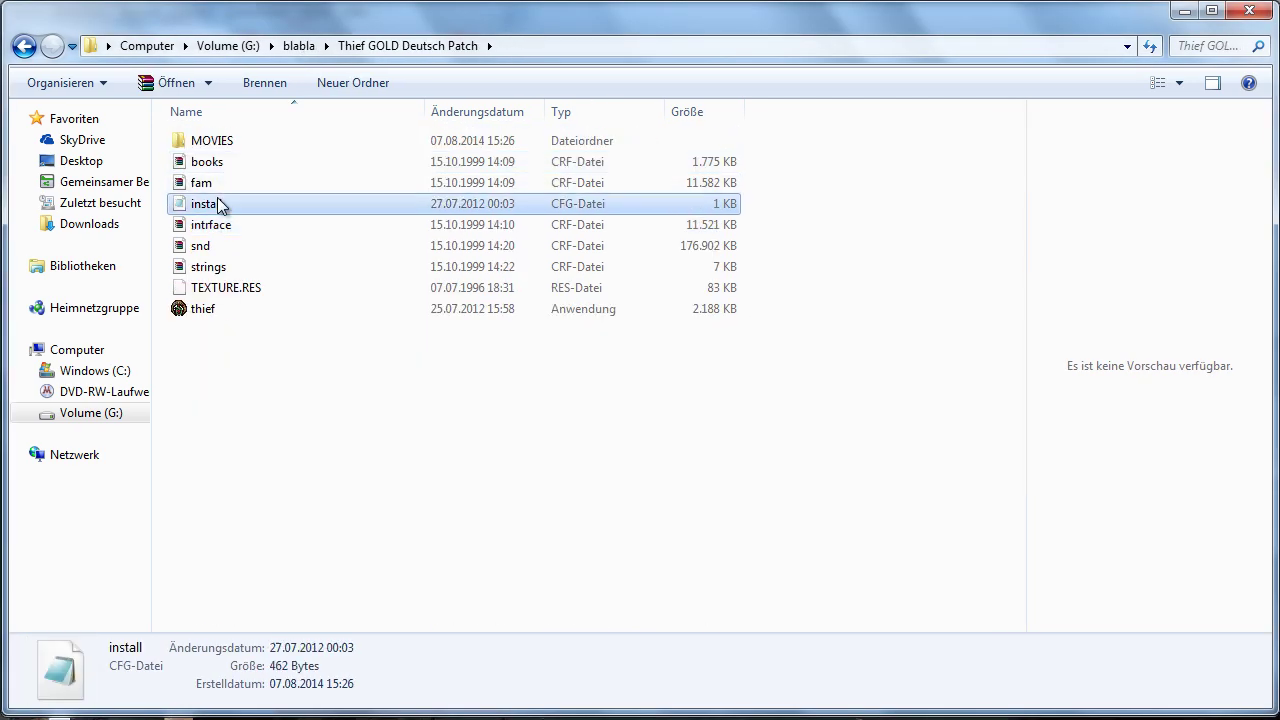
click(218, 291)
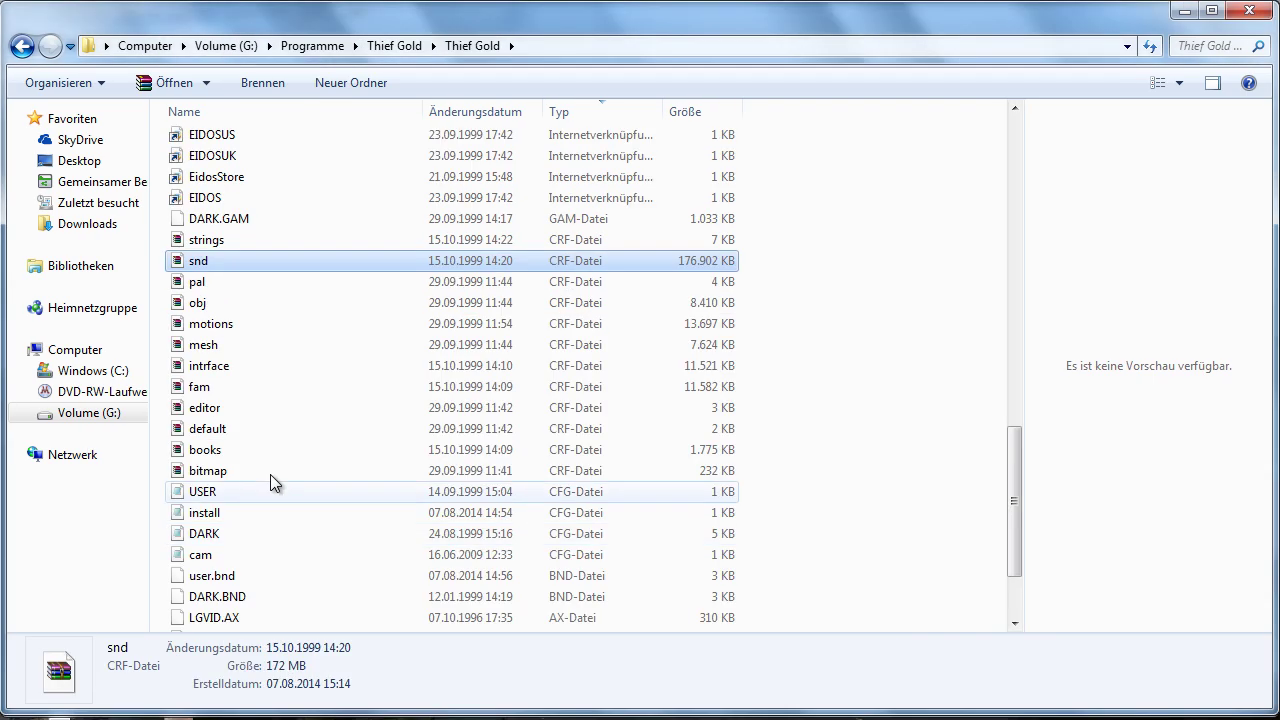
click(320, 362)
scroll(317, 356, up, 6)
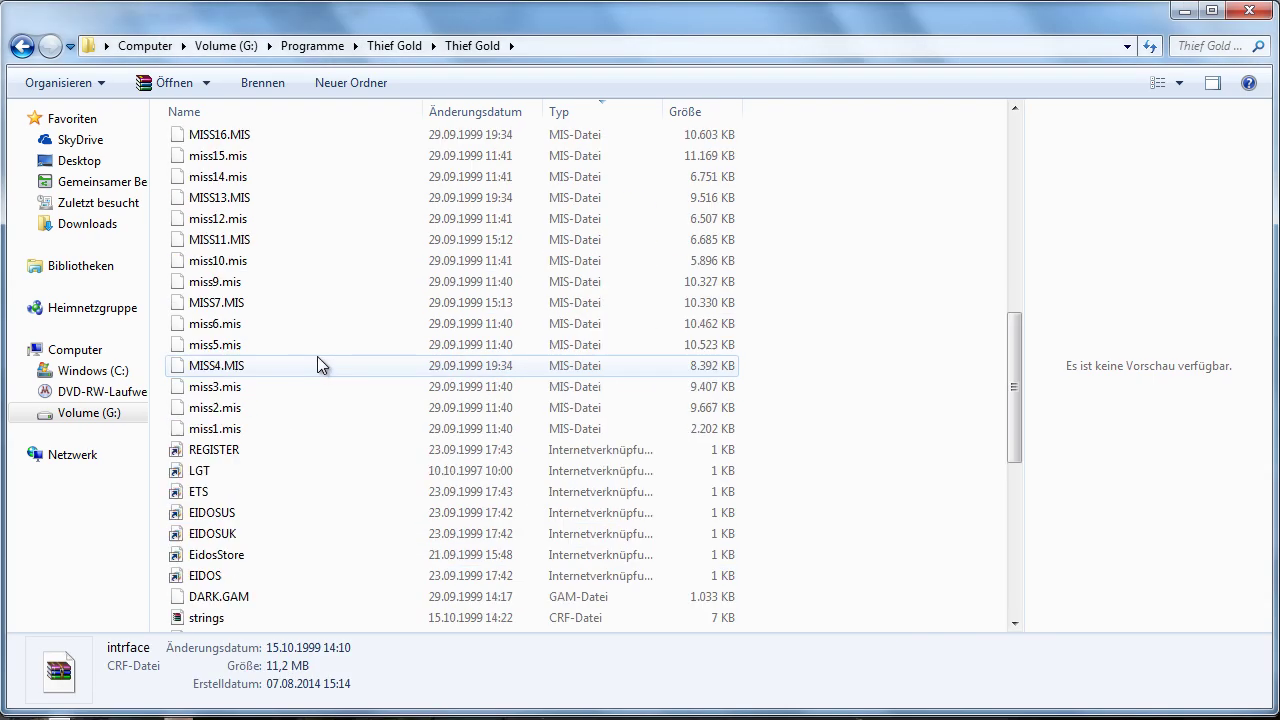
scroll(317, 356, up, 12)
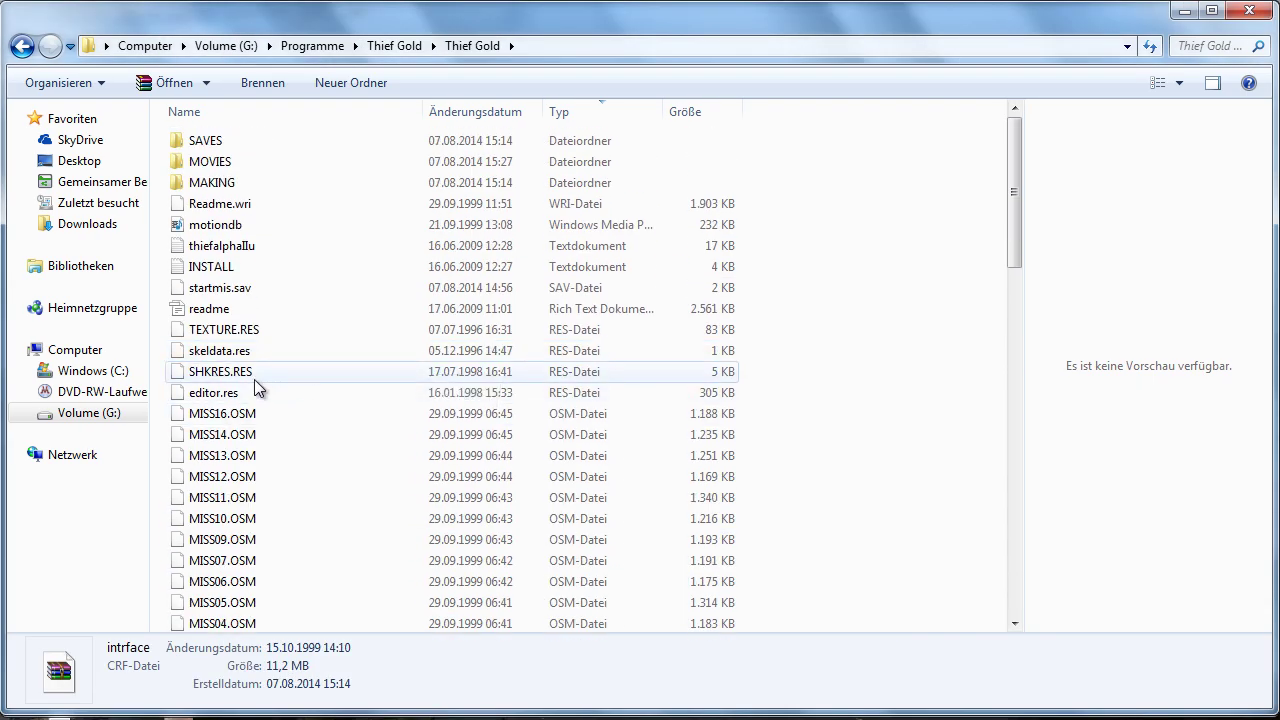
click(224, 329)
key(Delete)
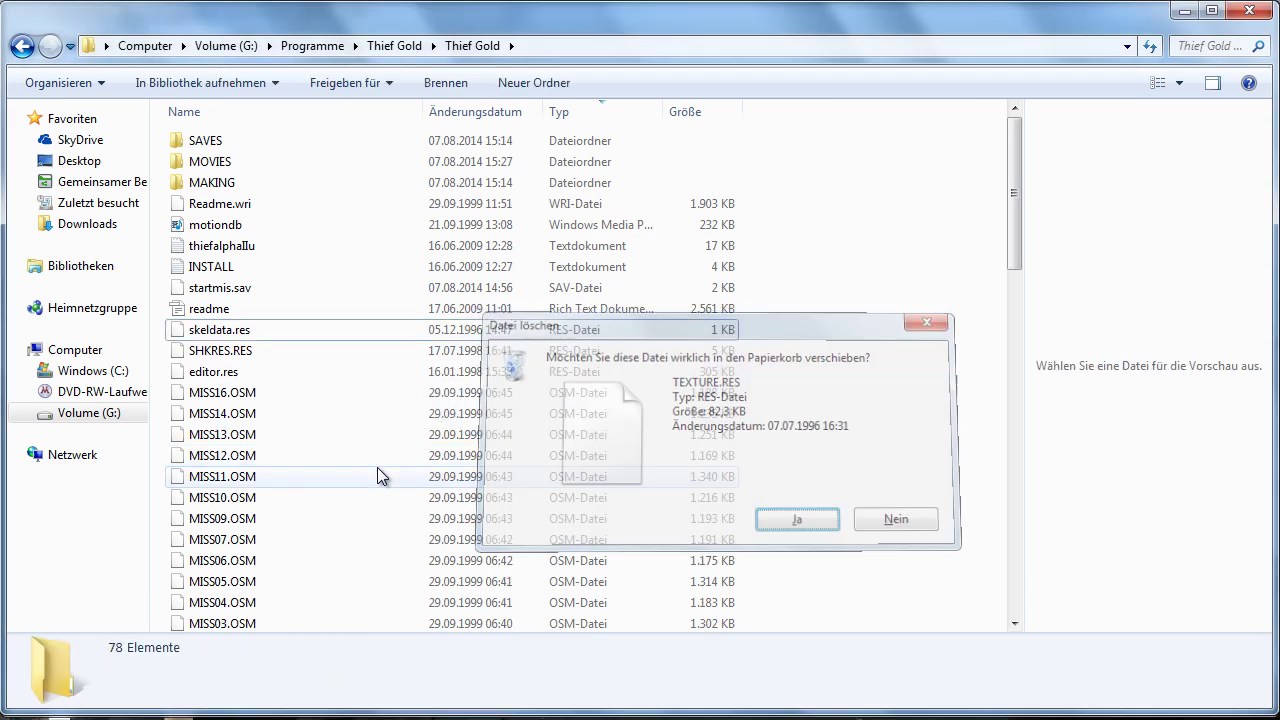
key(ctrl+z)
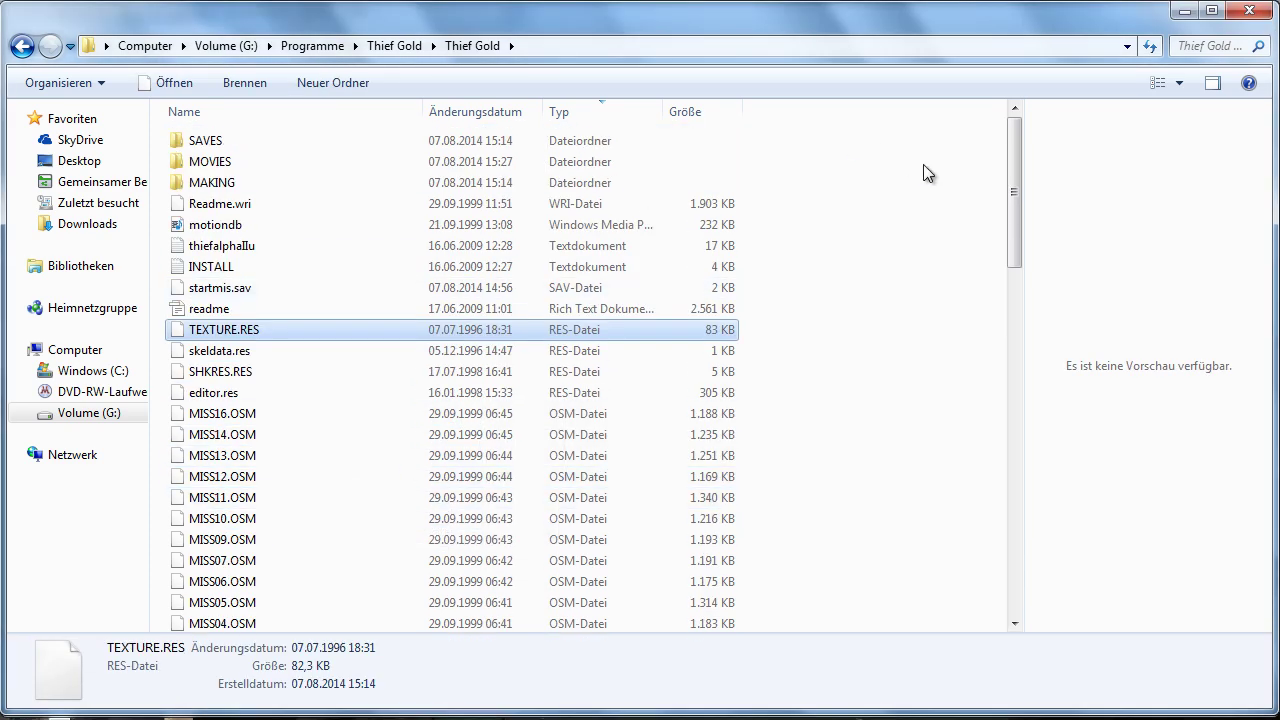
Step: Inspect the language and path entries in the German patch folder's install CFG file and close it
click(1184, 10)
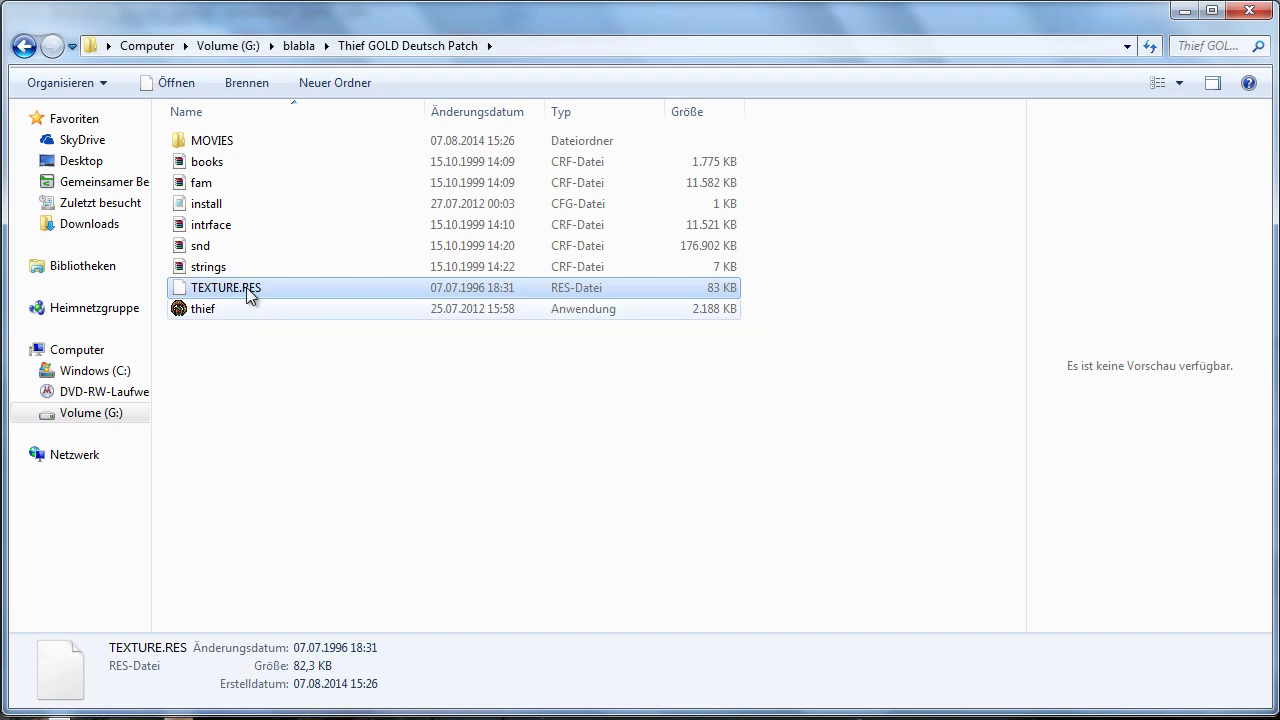
click(212, 205)
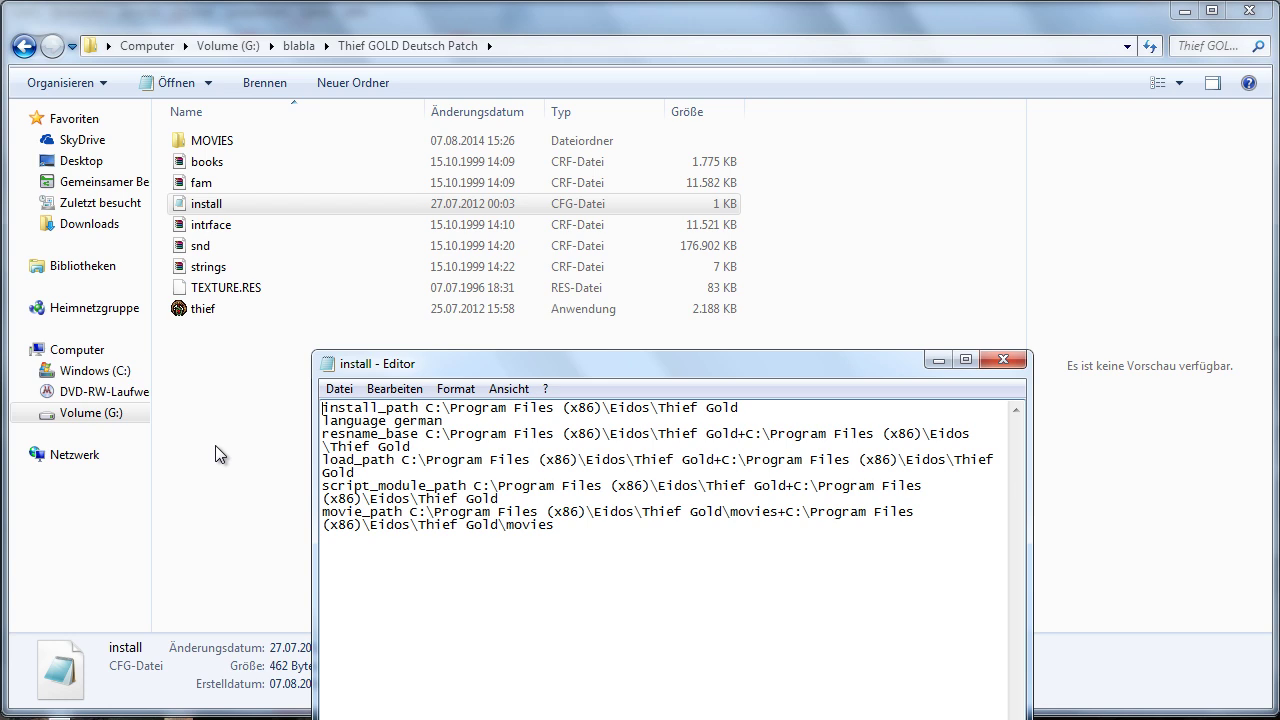
click(1003, 361)
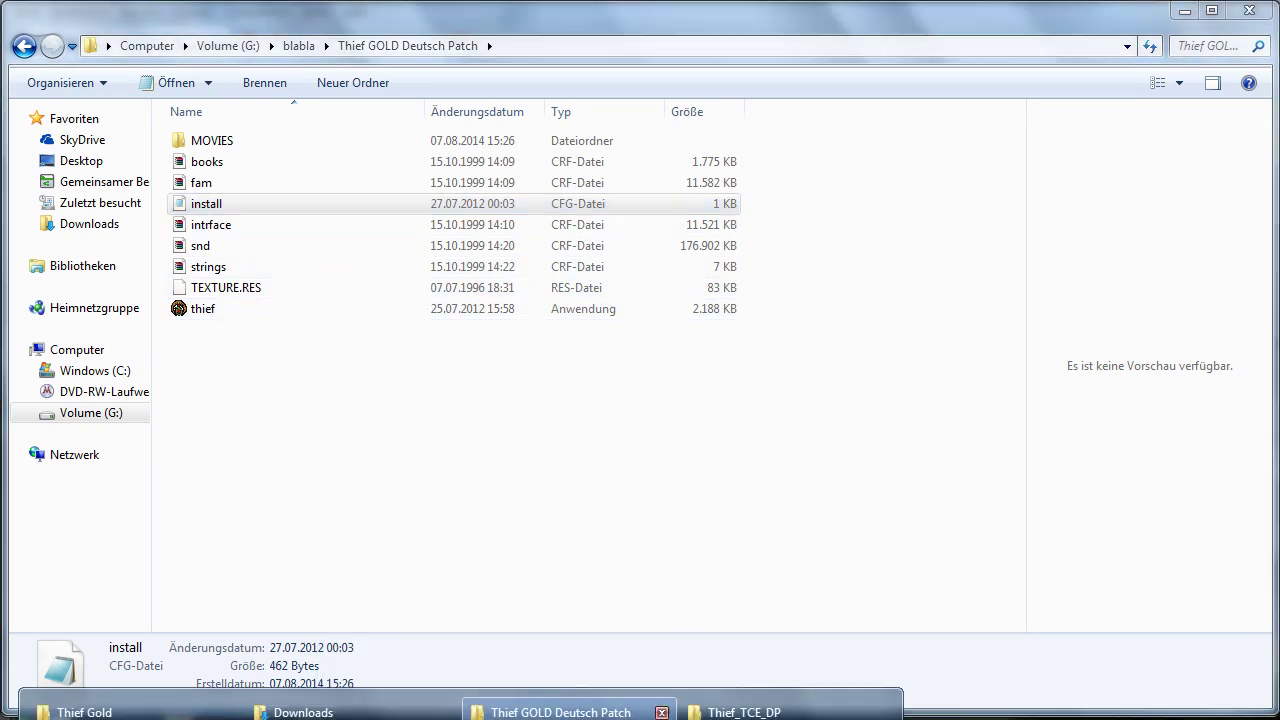
Step: Set the language entry in the Thief Gold installation's install CFG file to german and save the file
click(84, 712)
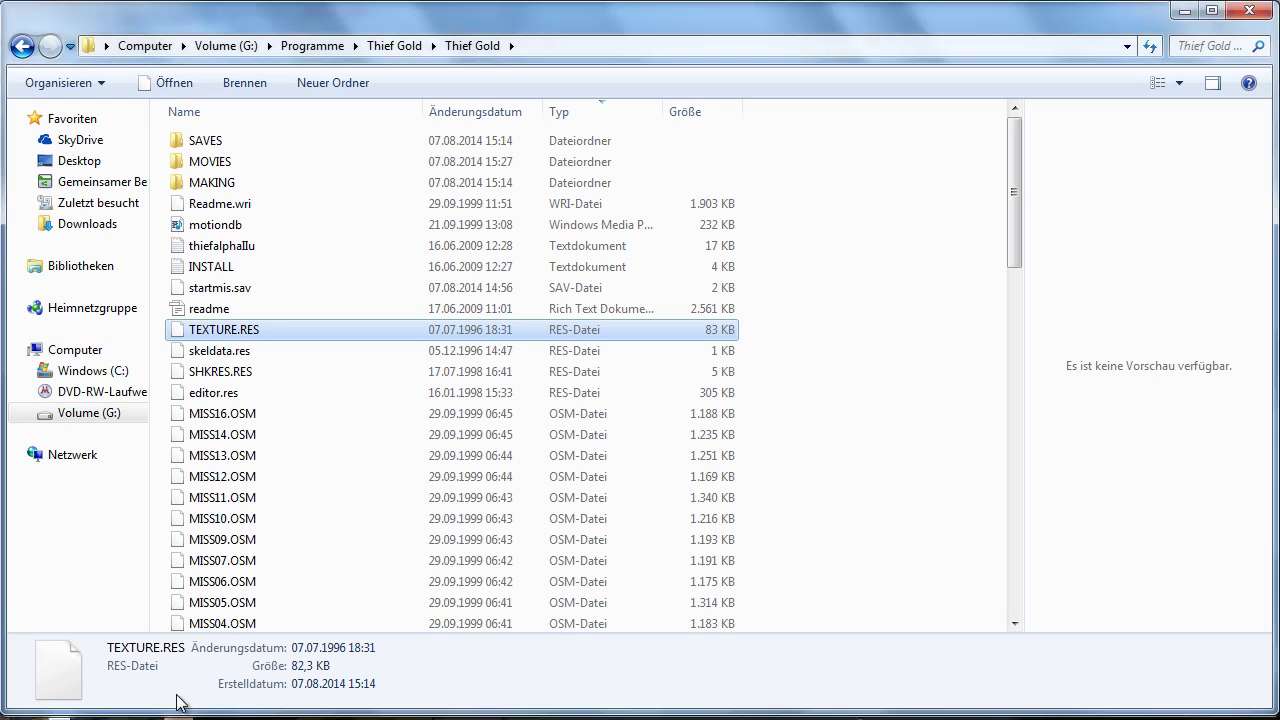
scroll(303, 422, down, 7)
scroll(302, 410, down, 13)
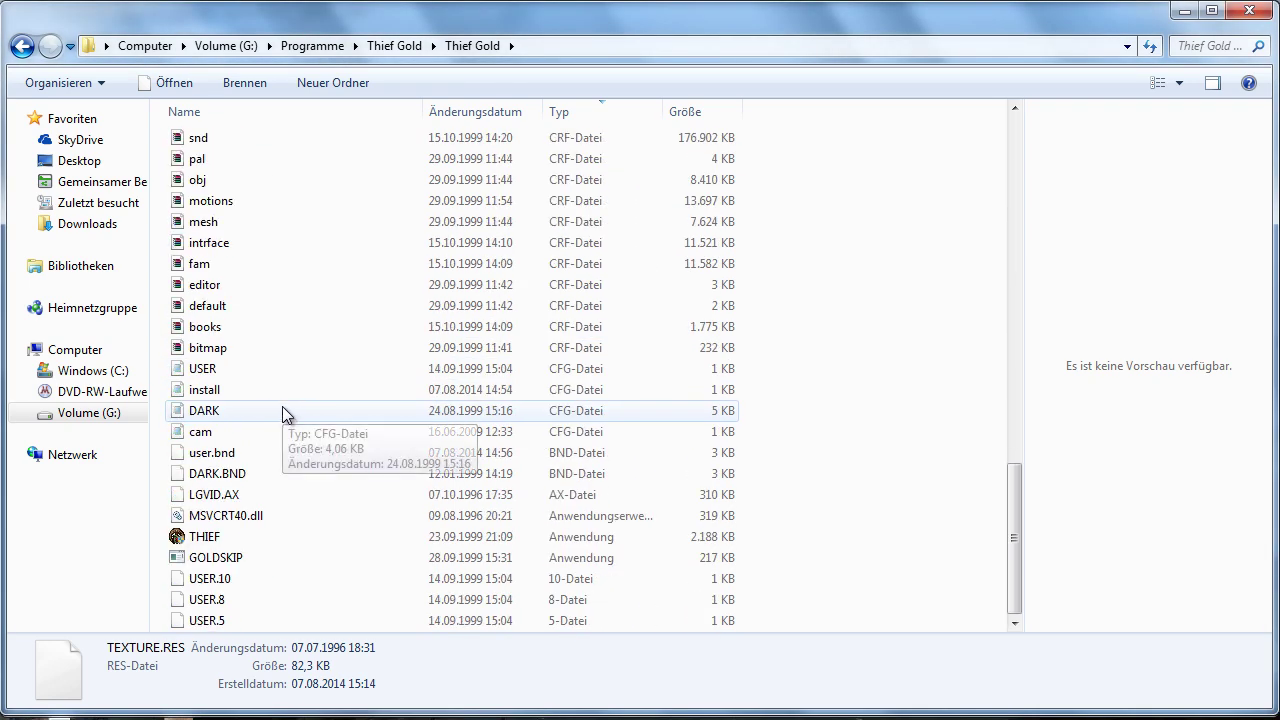
click(256, 387)
double_click(256, 387)
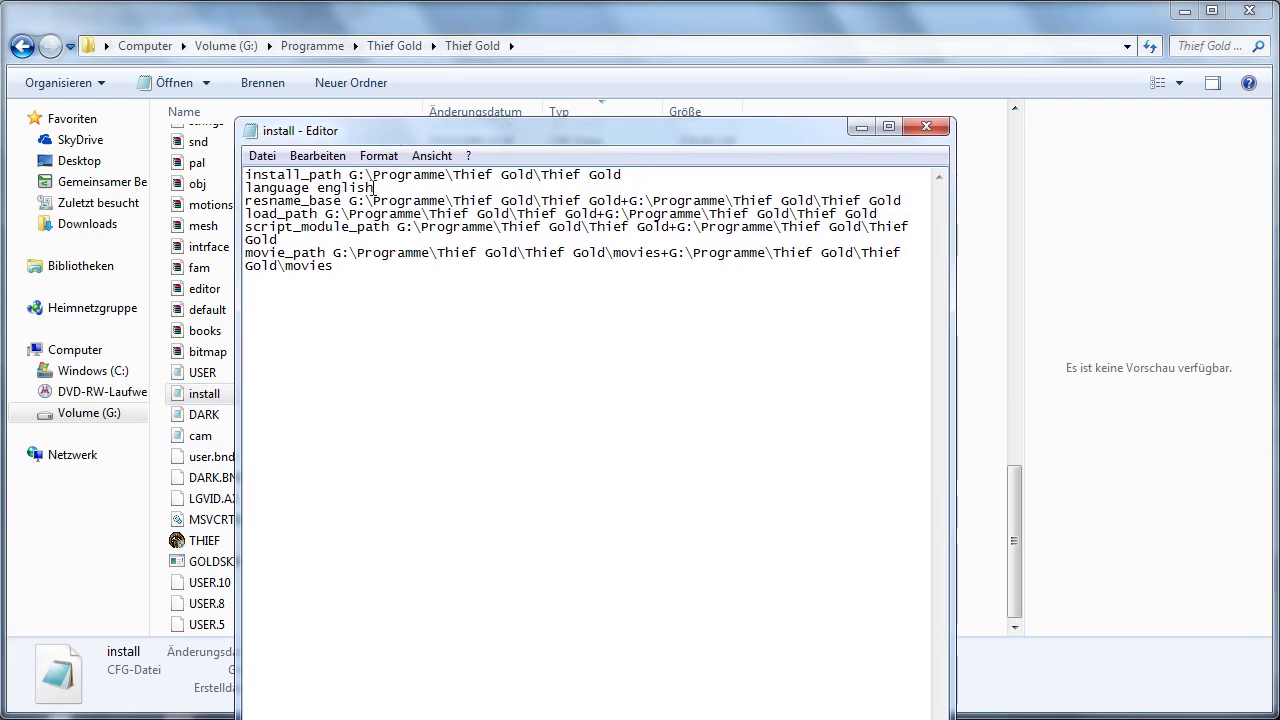
drag(375, 188, 320, 188)
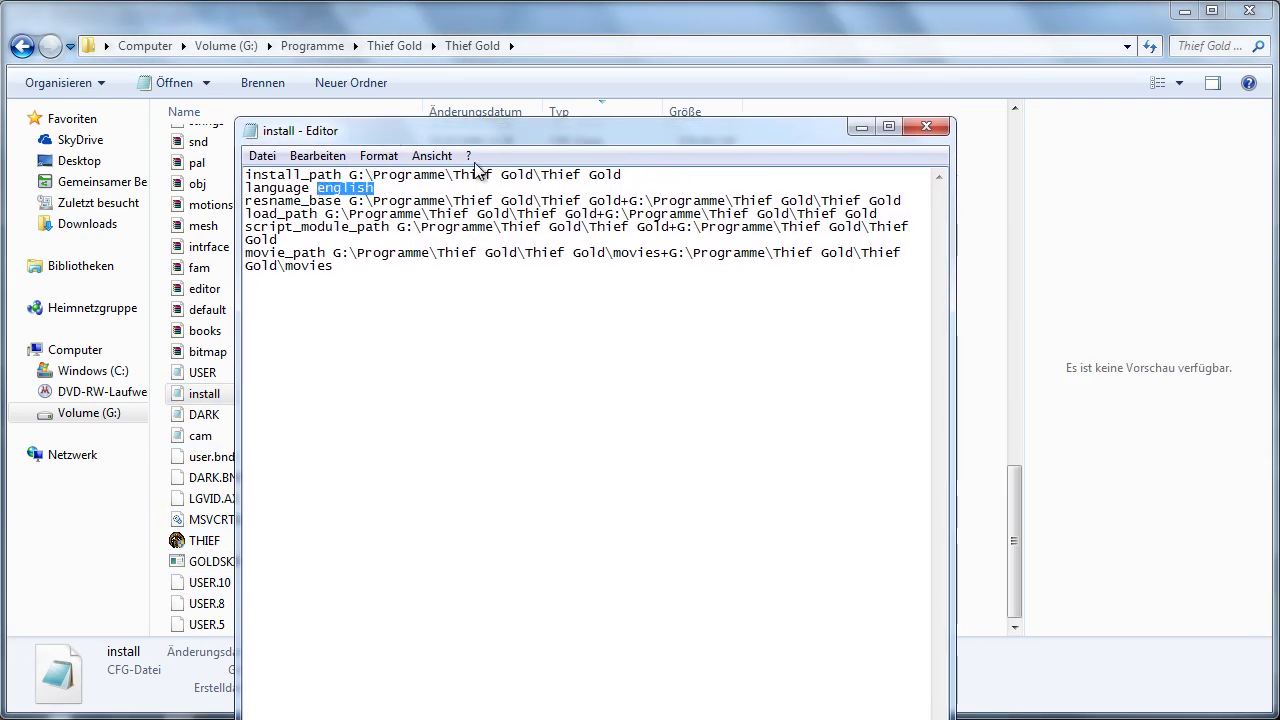
text(german)
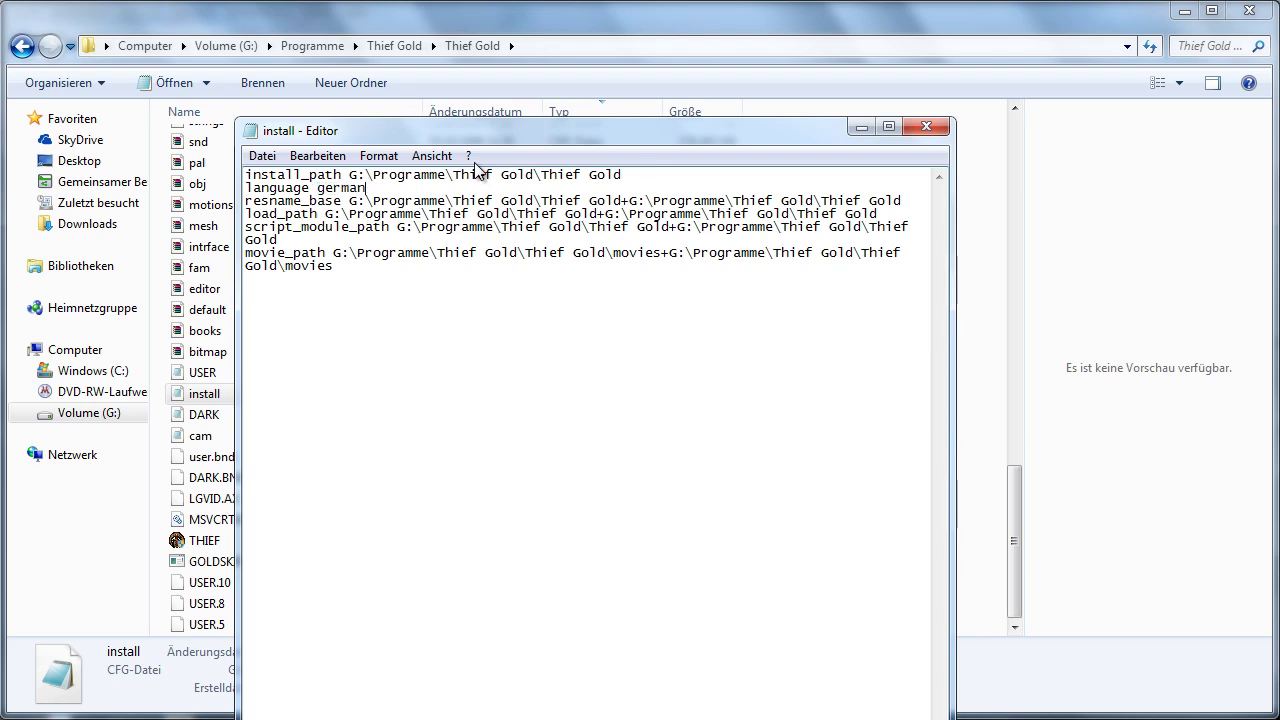
click(921, 132)
click(601, 463)
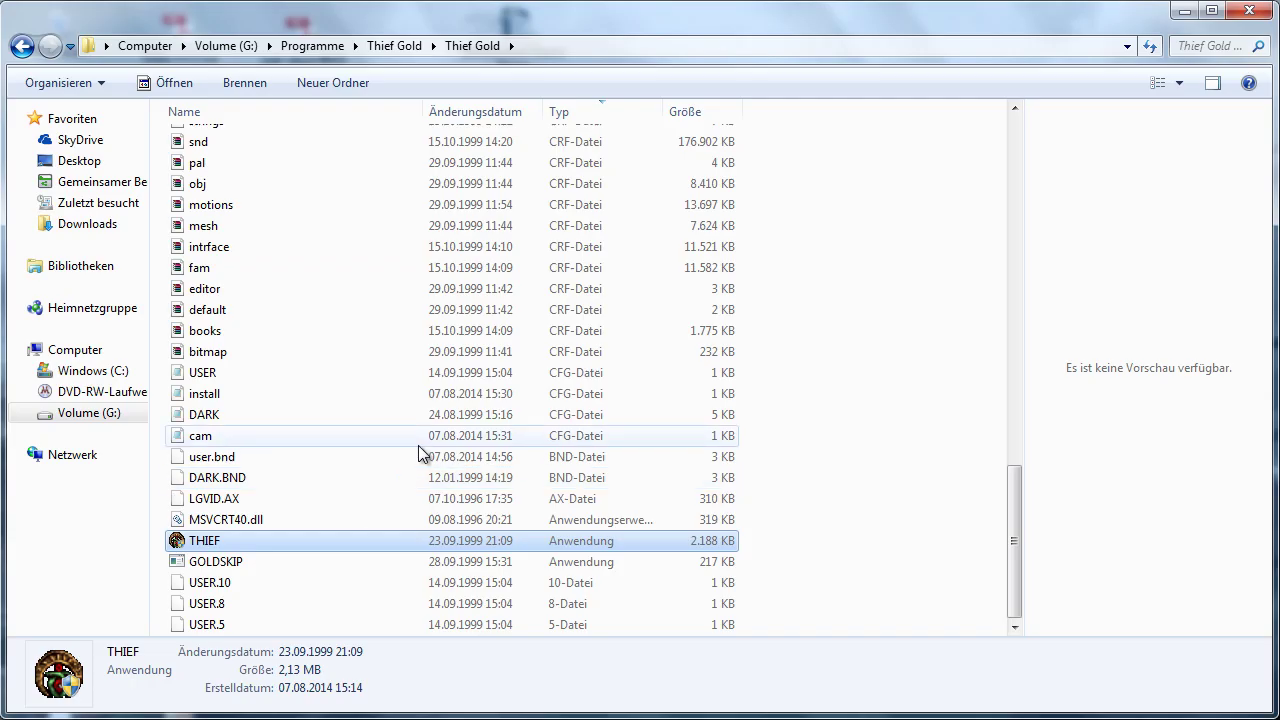
Step: Launch the TFix_1.20 installer from the Downloads folder and accept all preselected components
mouse_move(1014, 536)
mouse_down()
mouse_move(1015, 162)
mouse_move(1024, 464)
mouse_move(1013, 531)
mouse_up()
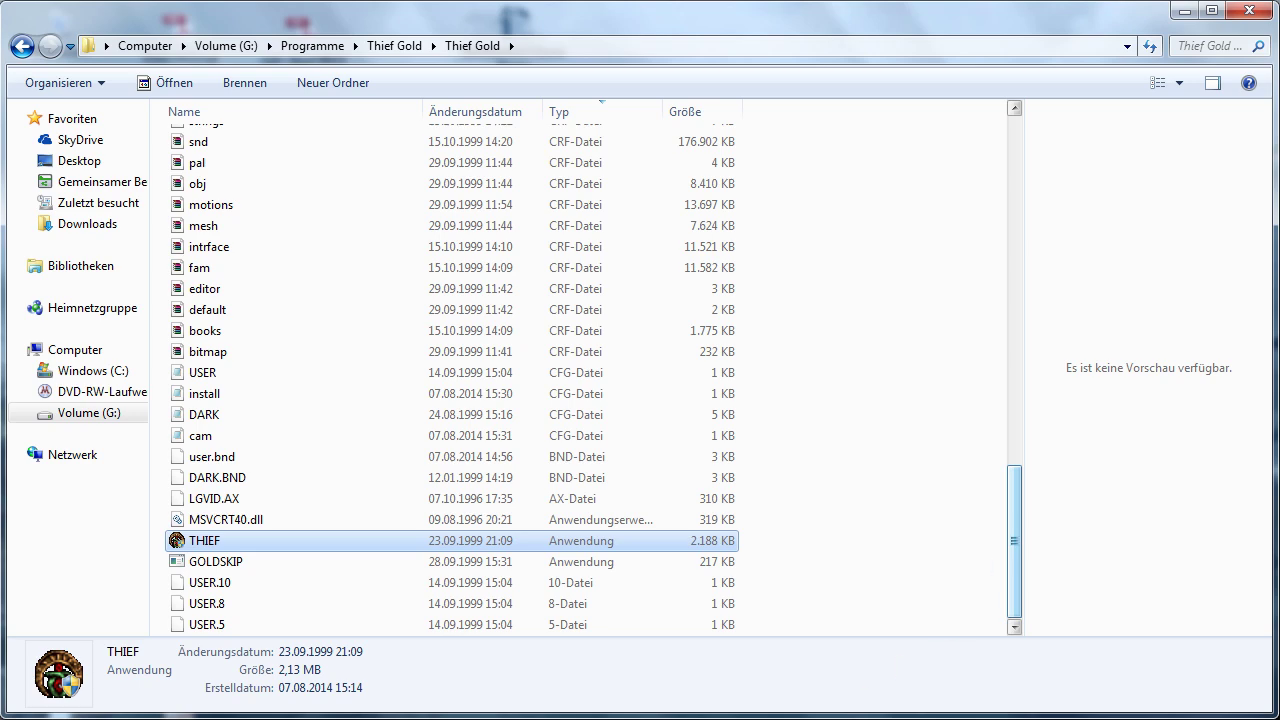
mouse_move(700, 716)
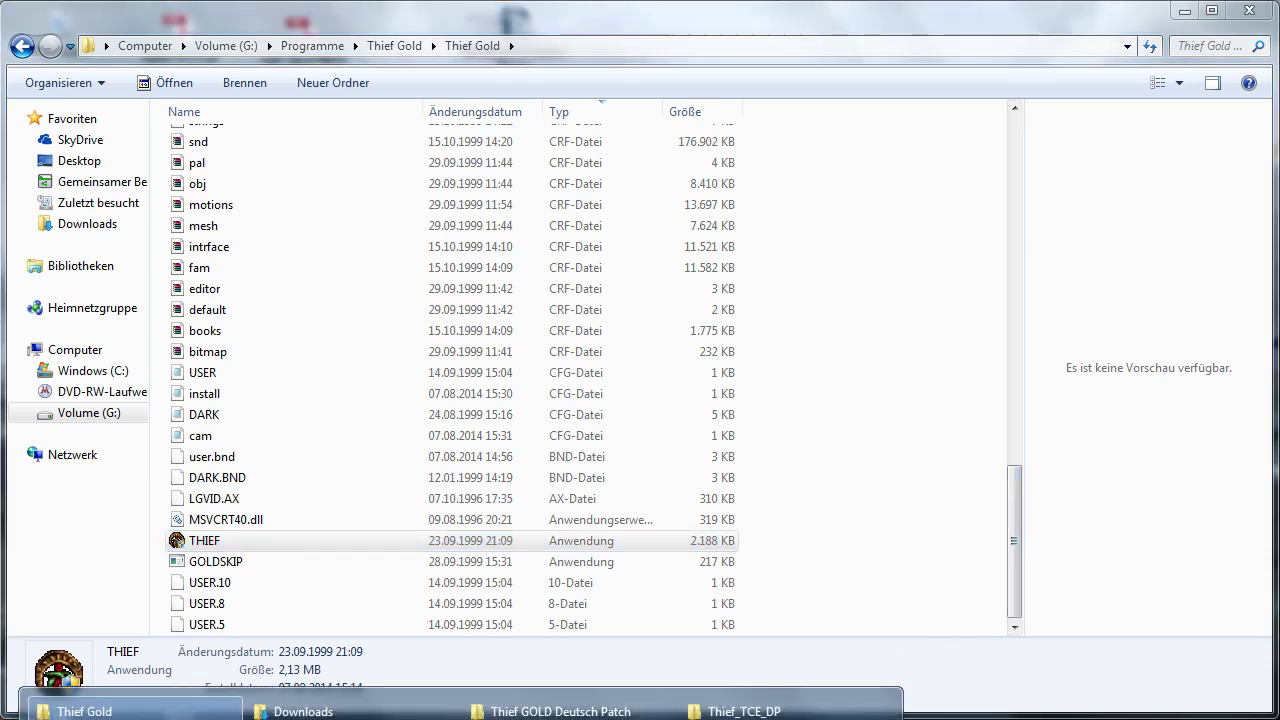
click(303, 711)
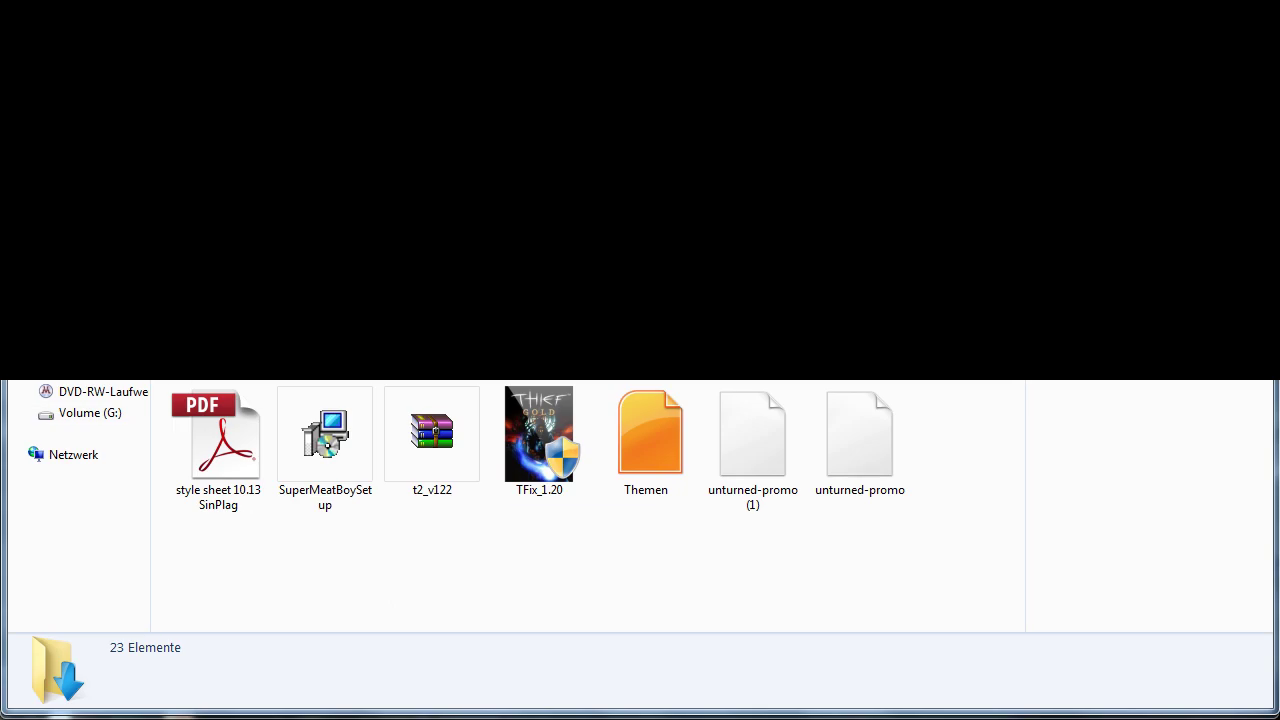
click(549, 451)
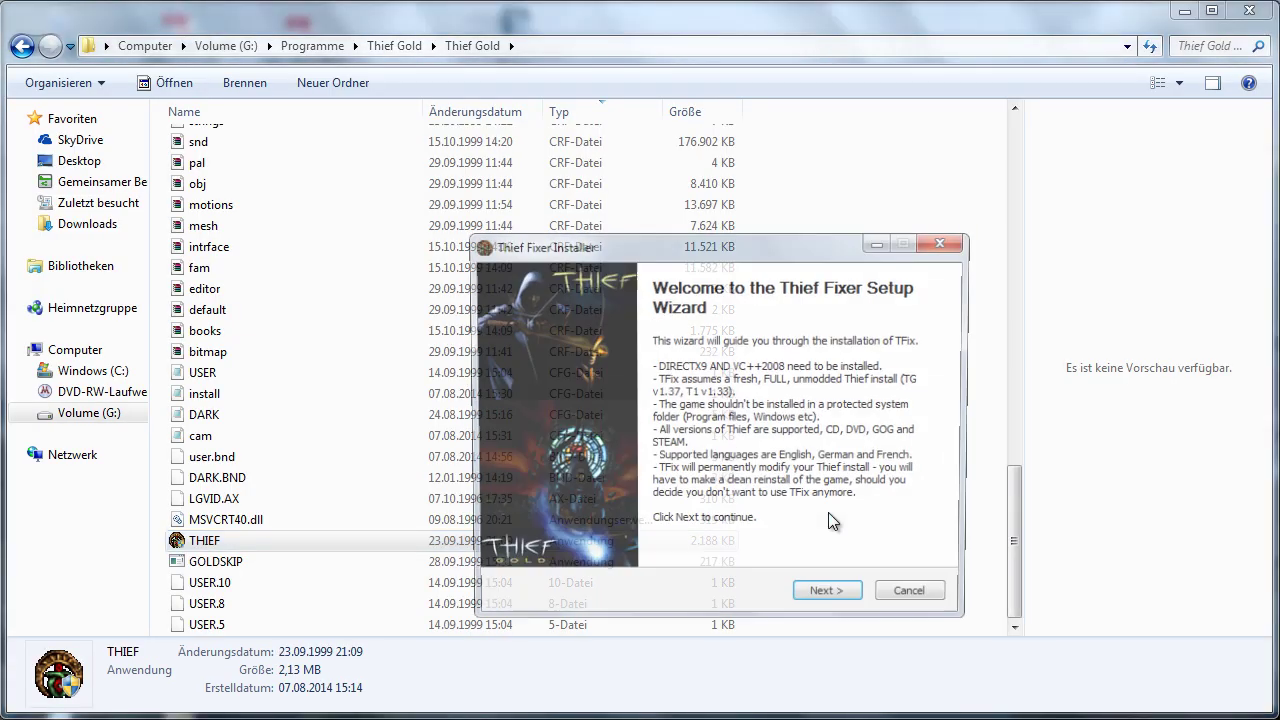
key(Return)
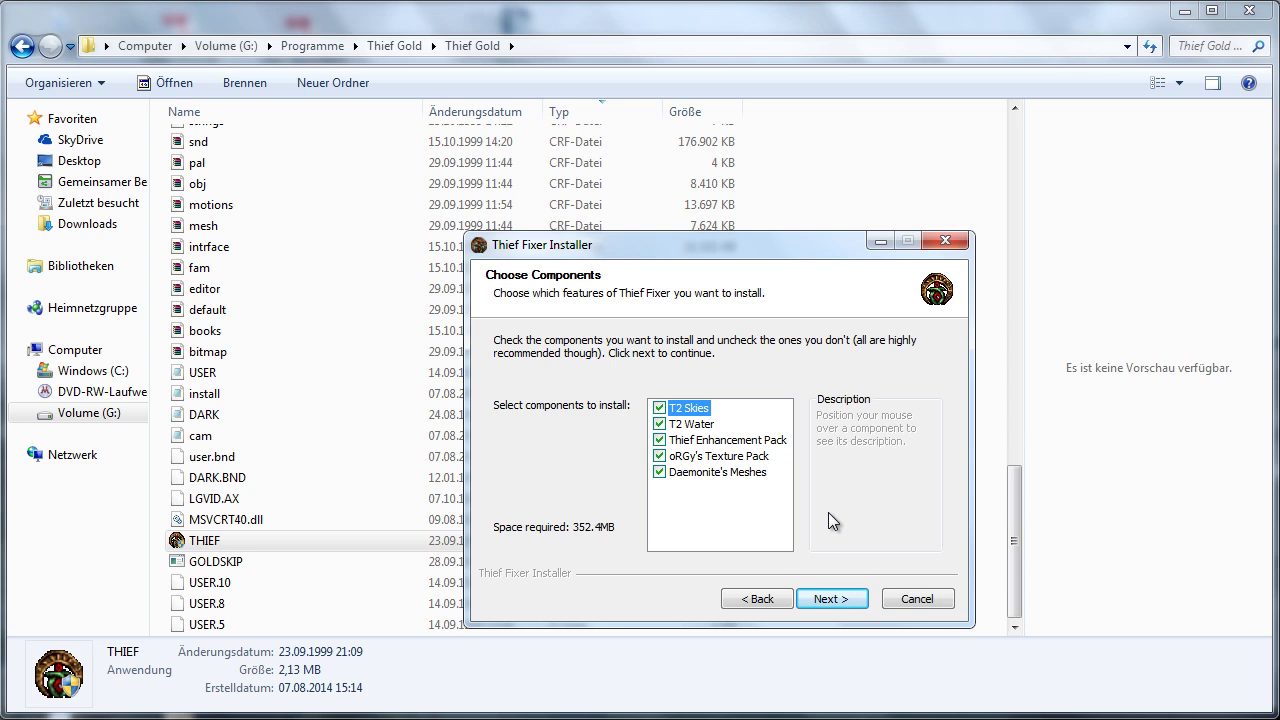
key(Return)
Step: Choose G:\Programme\Thief Gold\Thief Gold as the destination folder for Thief Fixer
key(alt+r)
scroll(828, 512, down, 5)
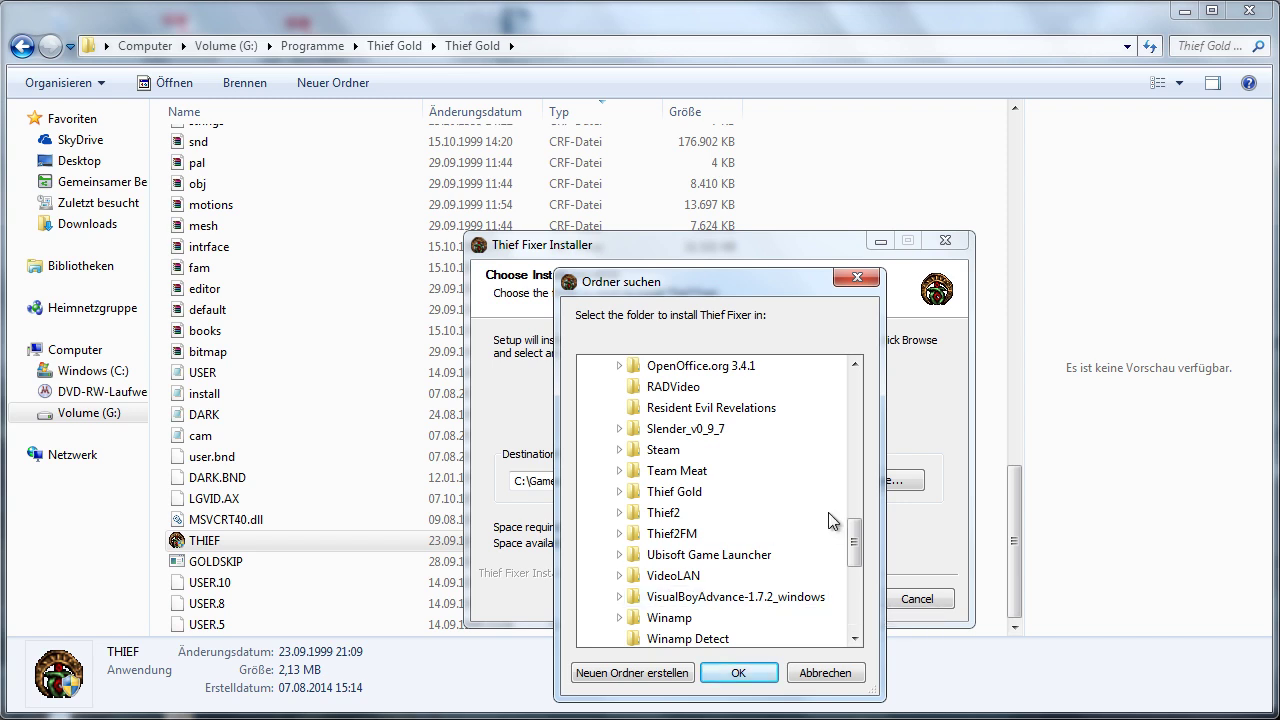
scroll(828, 520, down, 2)
scroll(828, 520, up, 1)
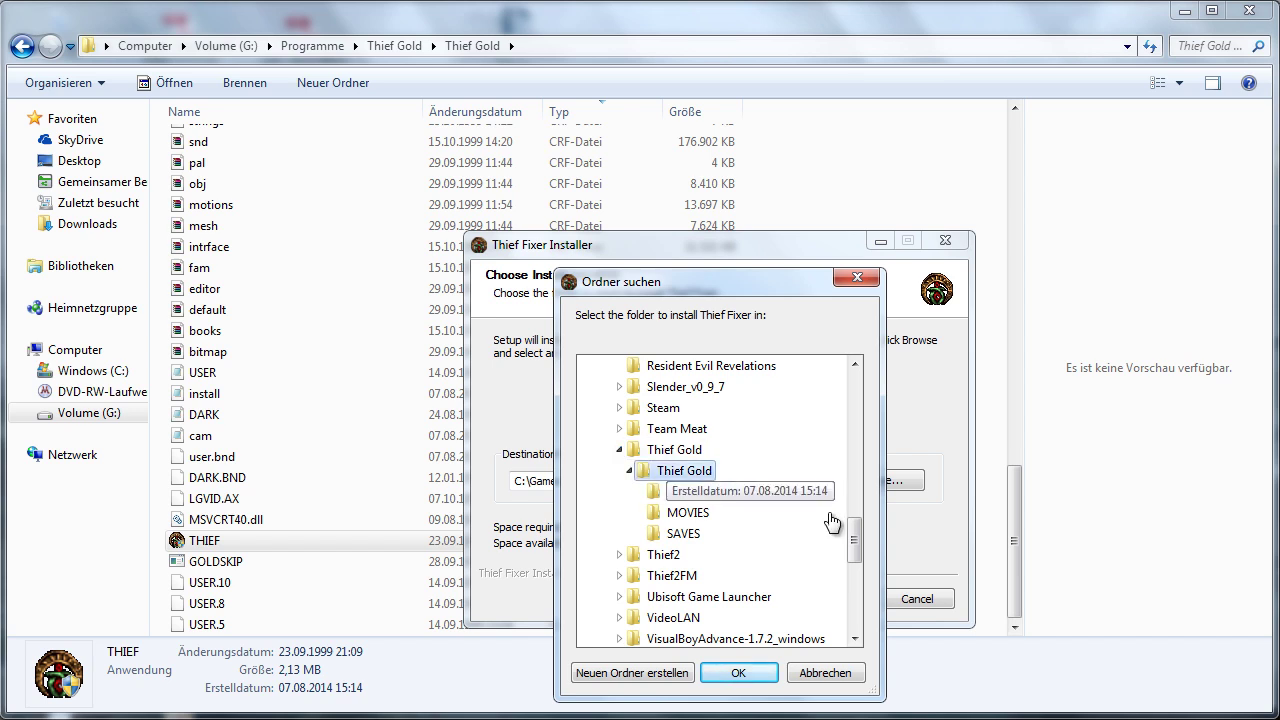
key(Return)
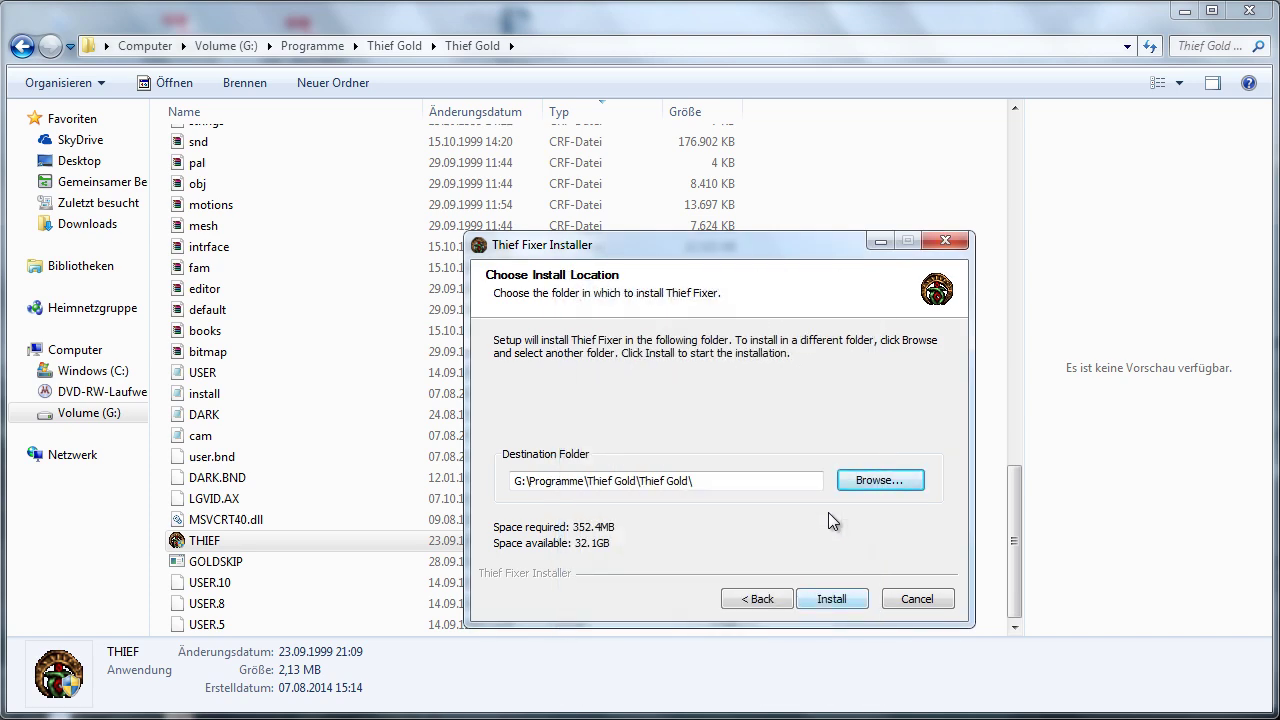
Step: Install Thief Fixer with anti-aliasing disabled and close the setup wizard
key(Return)
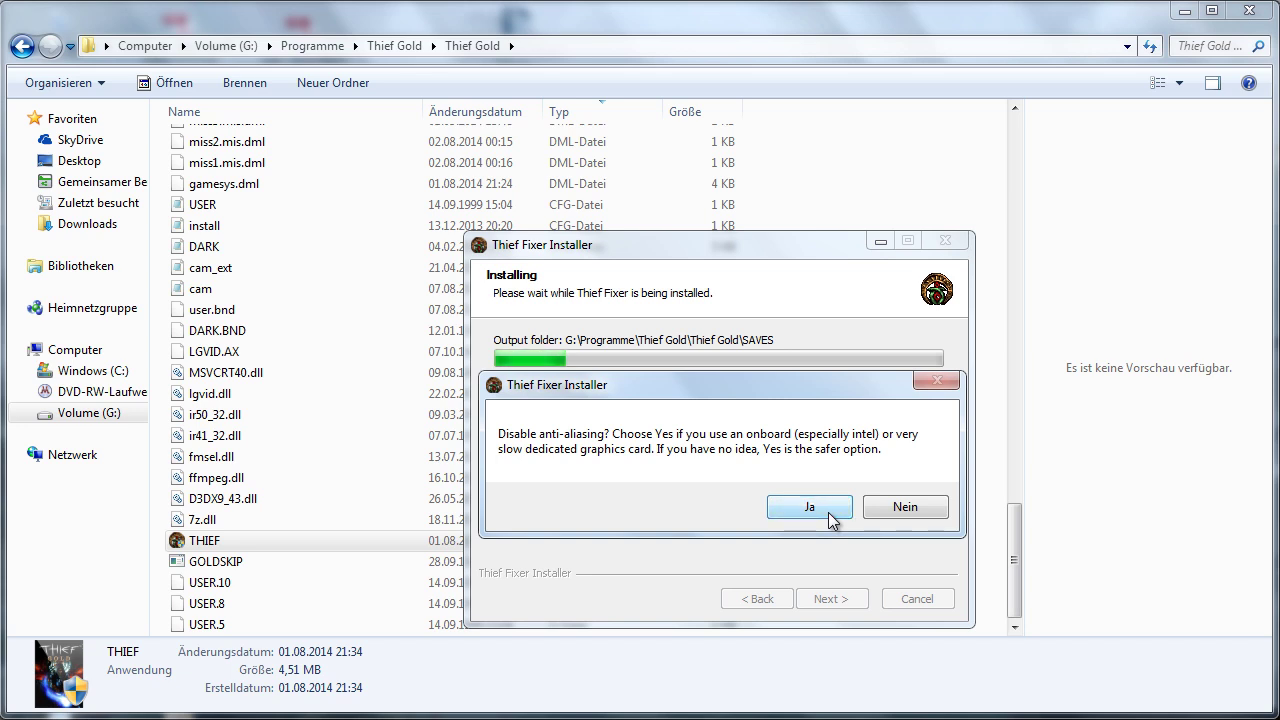
click(828, 512)
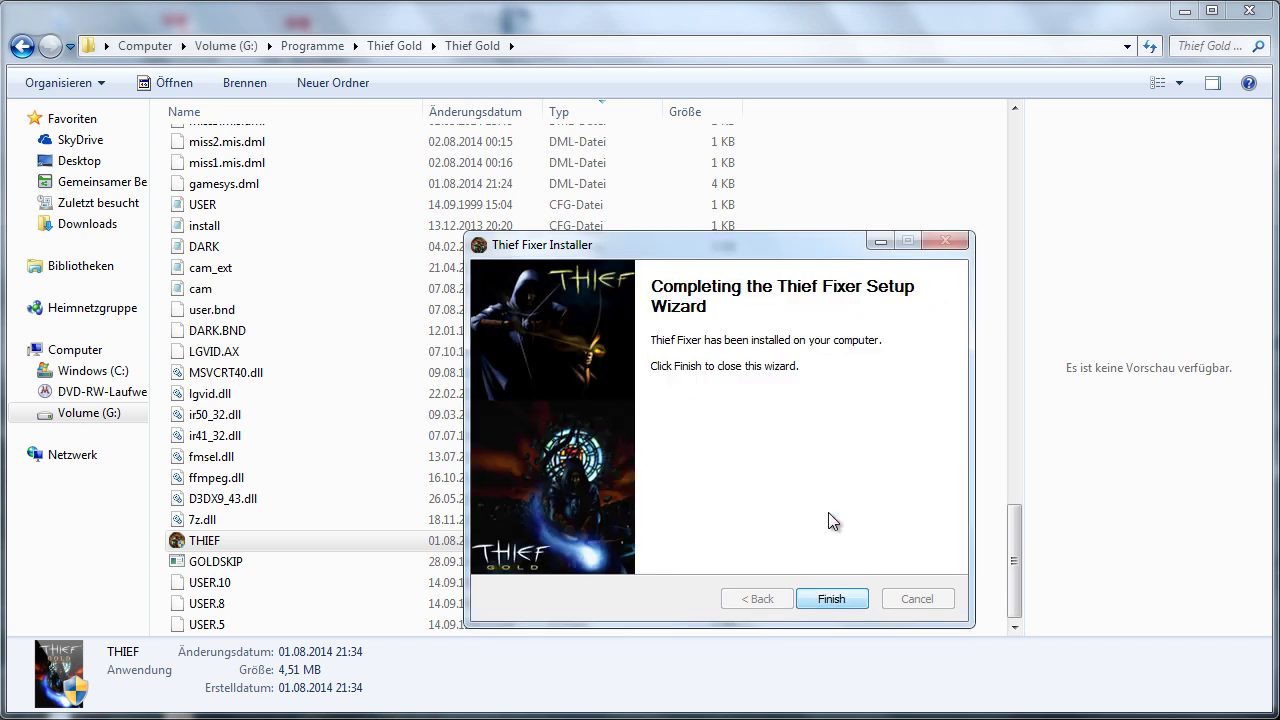
key(Return)
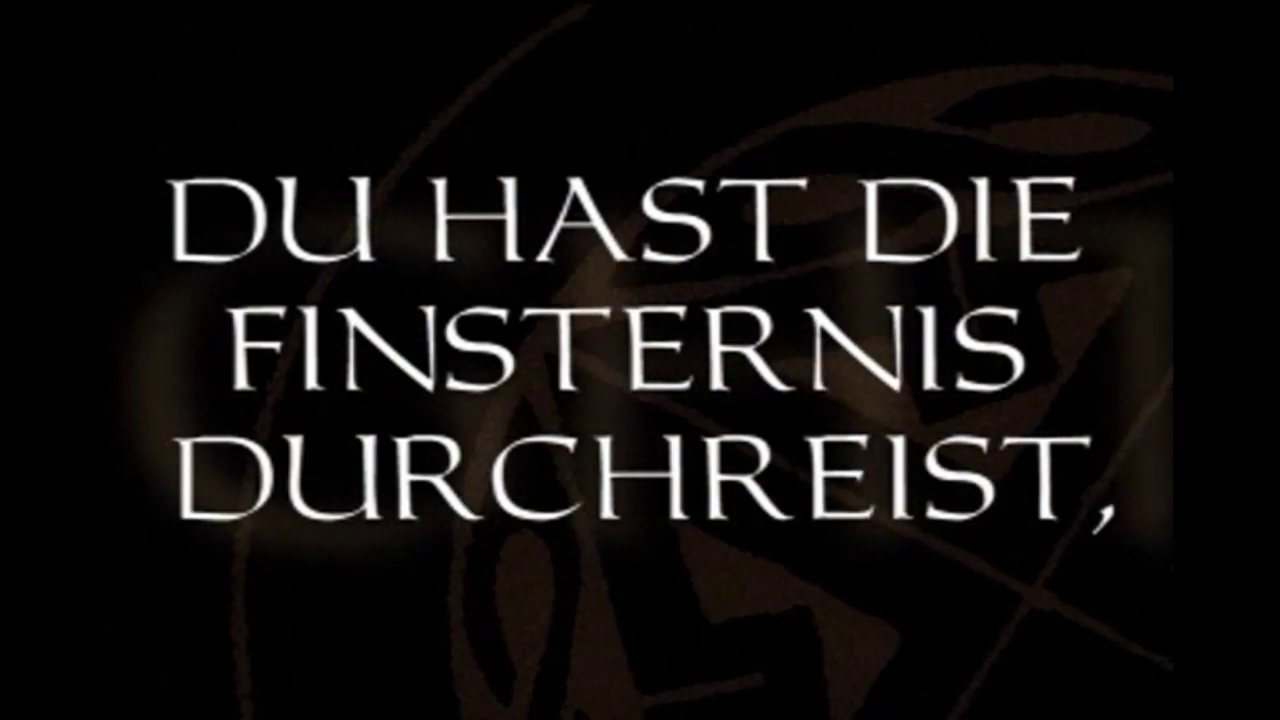
Step: Start a new game in Thief Gold, skipping the intro, the training and the briefing video, and enter the mission without buying equipment
key(Escape)
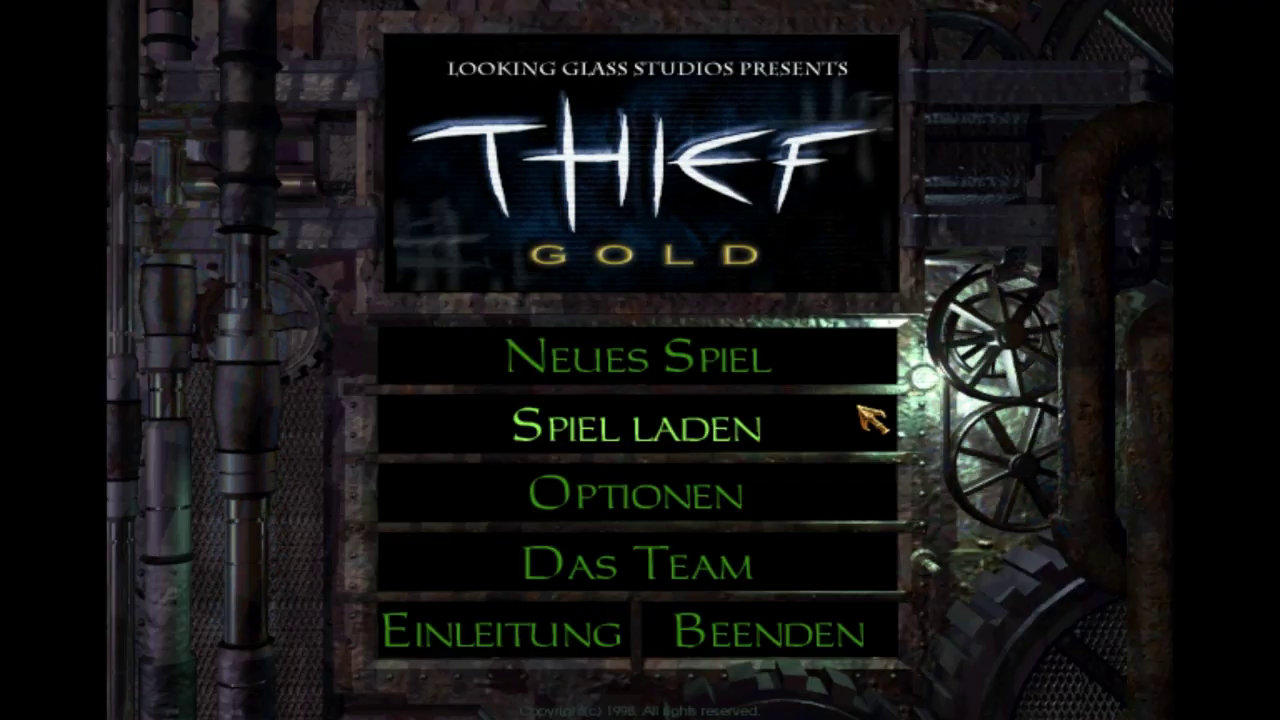
click(688, 365)
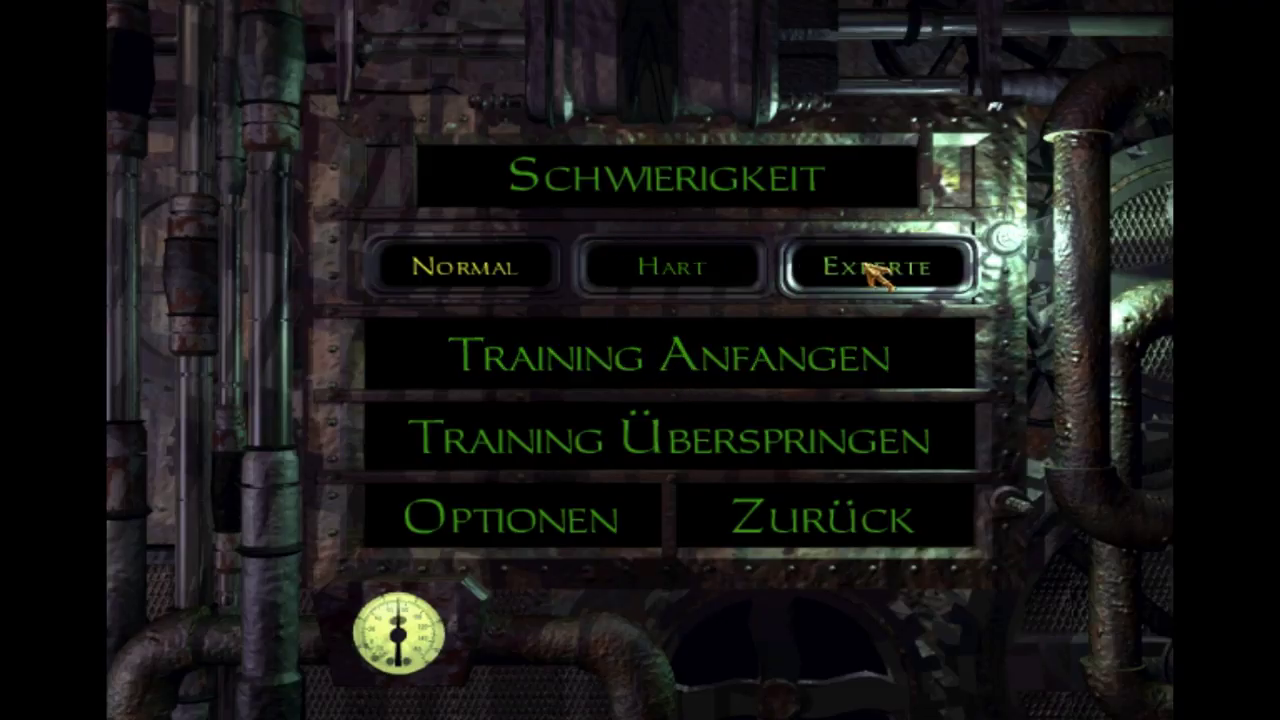
click(720, 423)
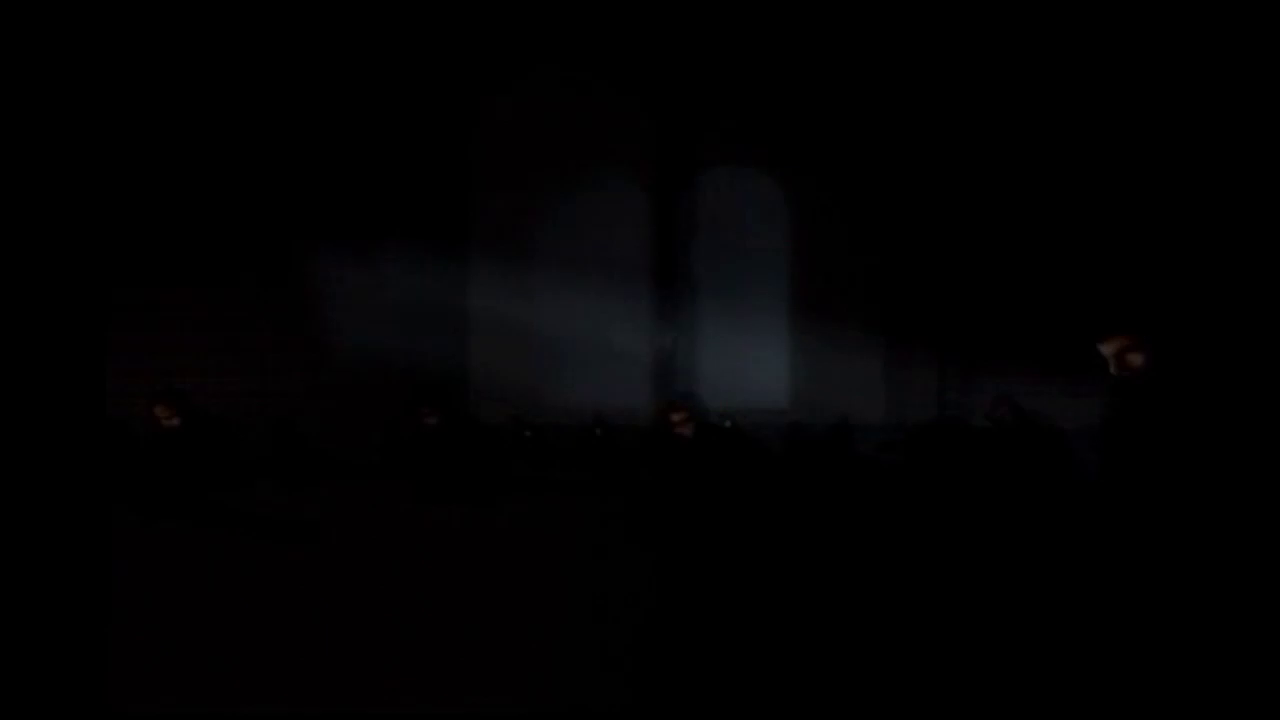
key(Escape)
click(728, 663)
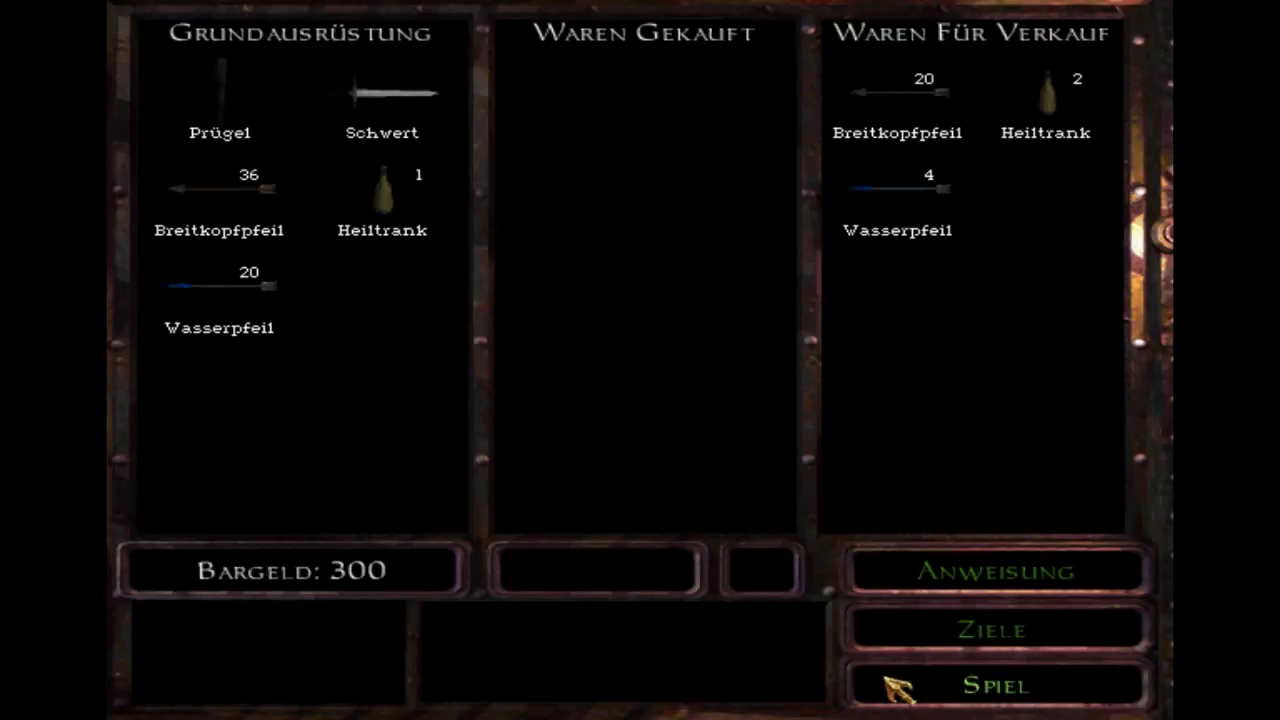
click(925, 688)
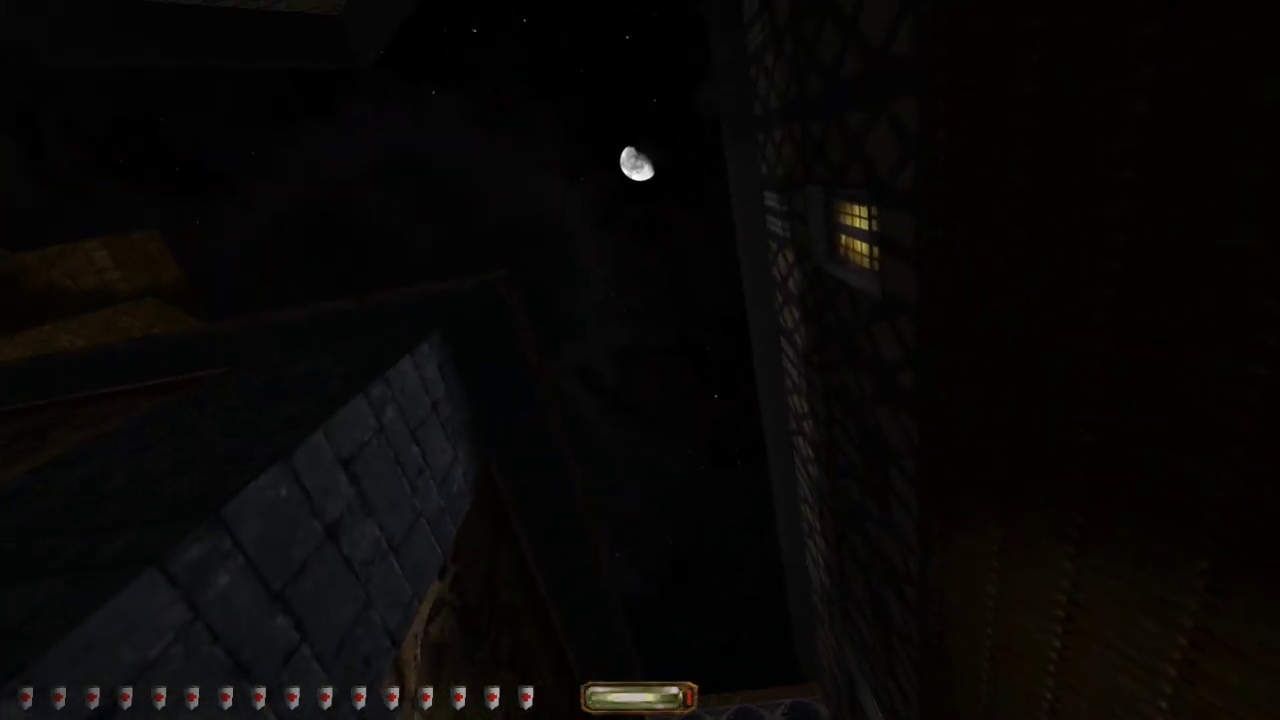
key(w)
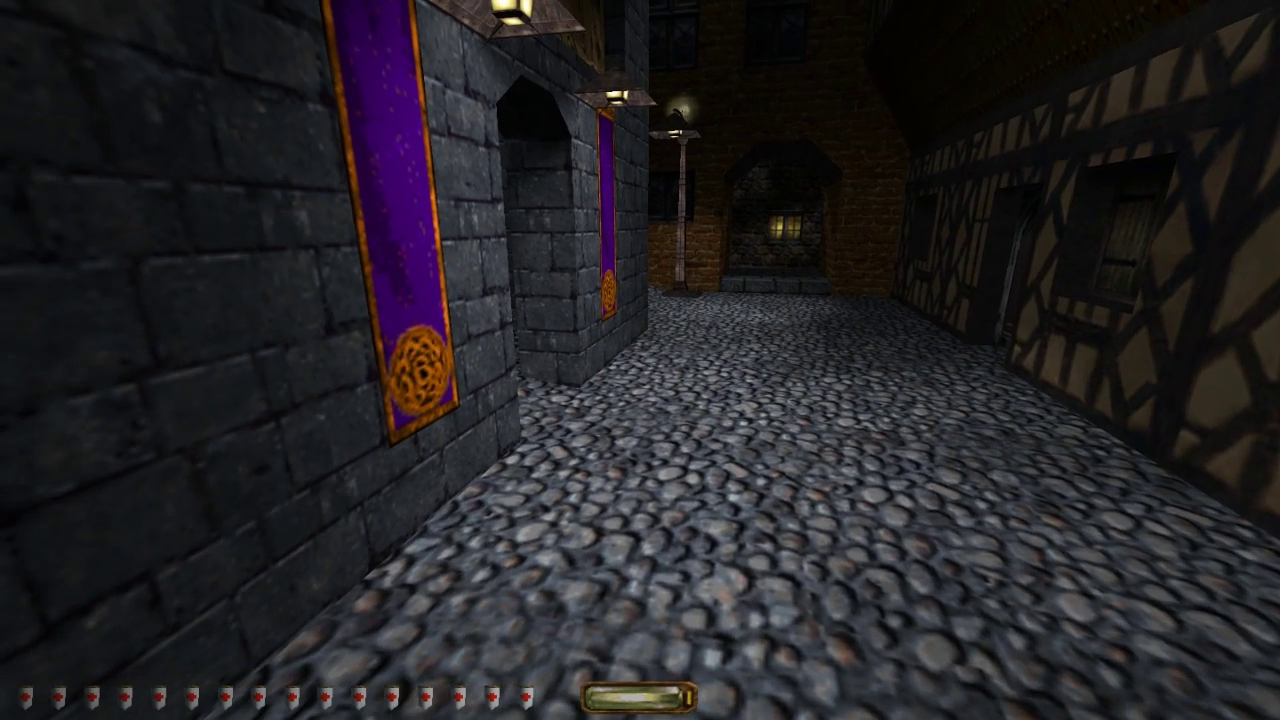
key(w)
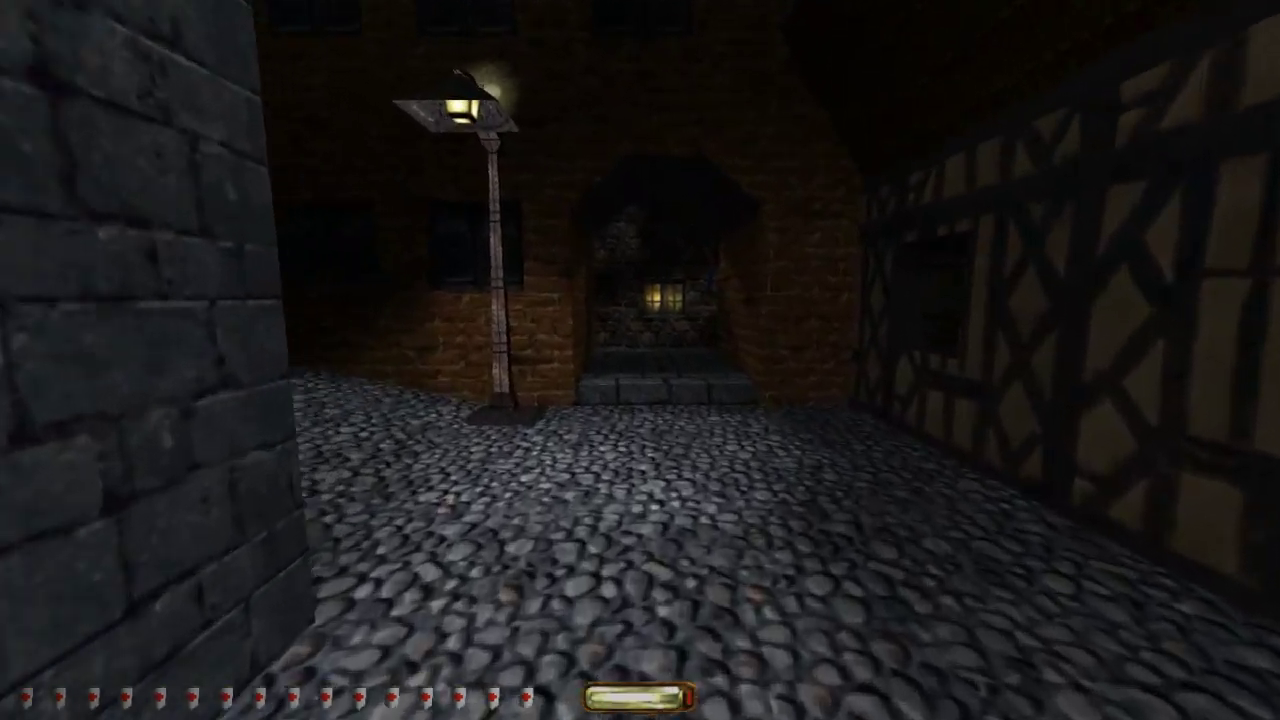
key(w)
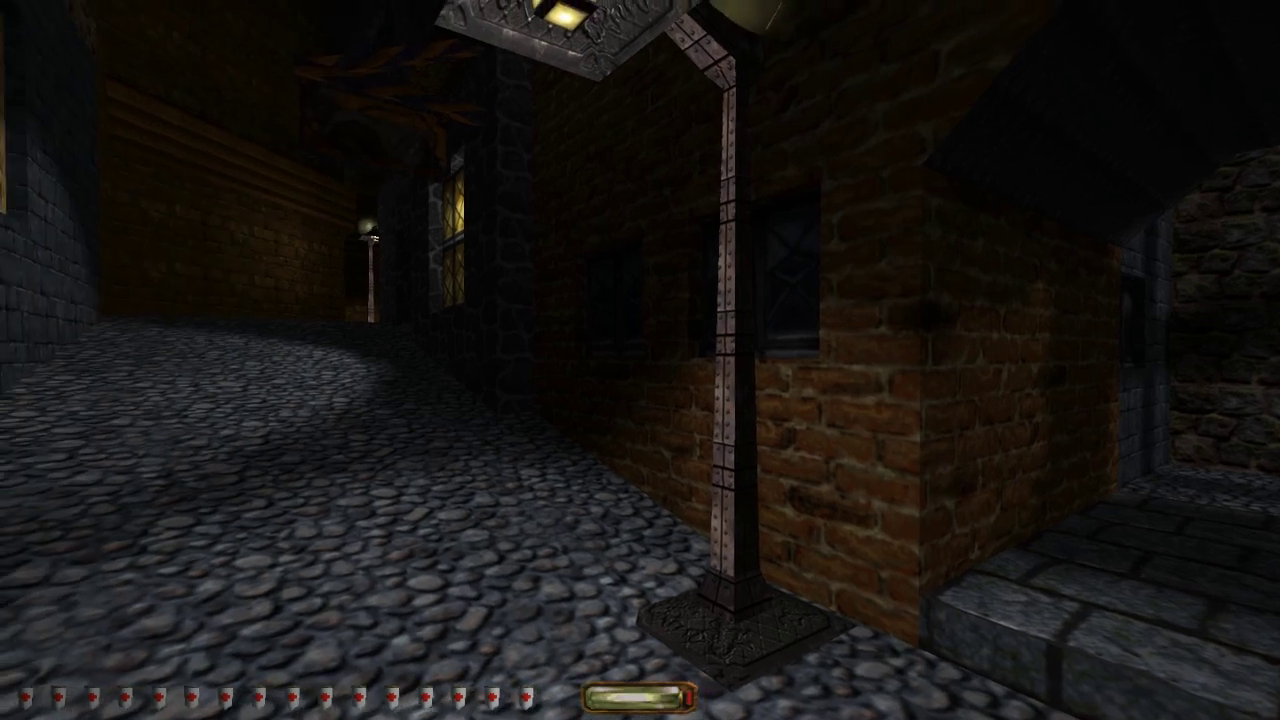
Step: Walk through the city streets to the round metal manhole cover and open the mission map to check its language
key(w)
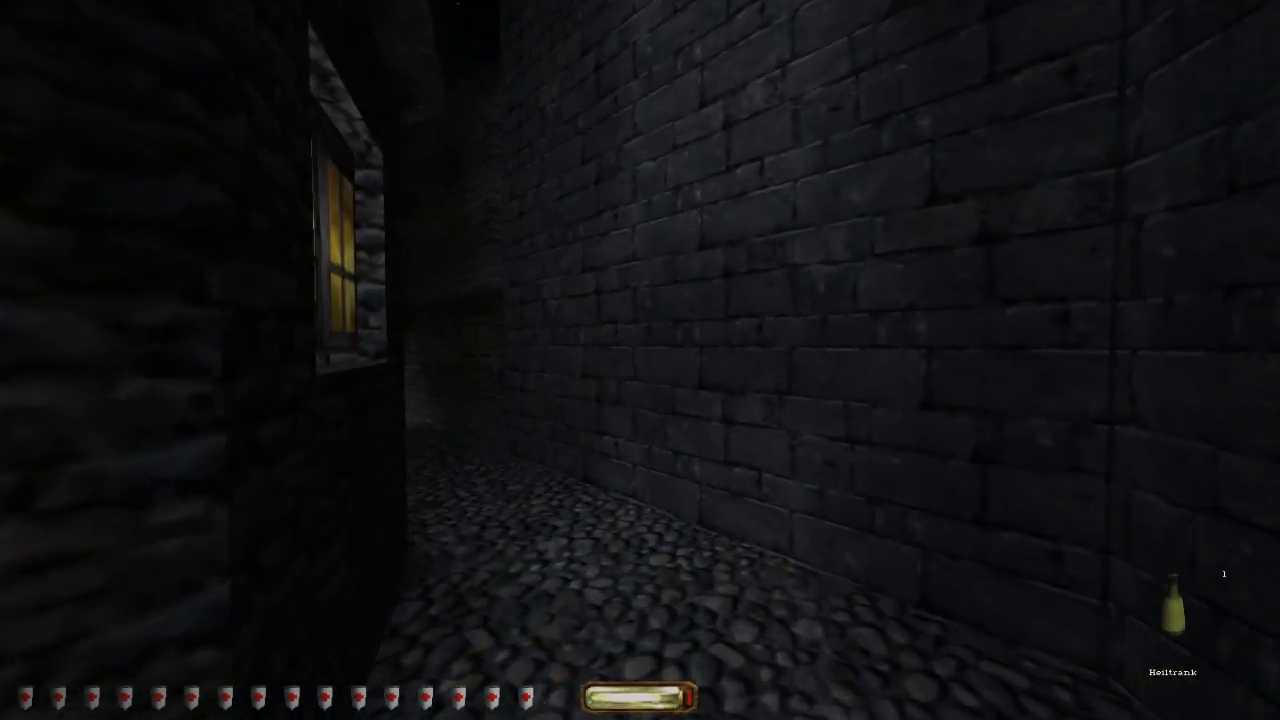
key(w)
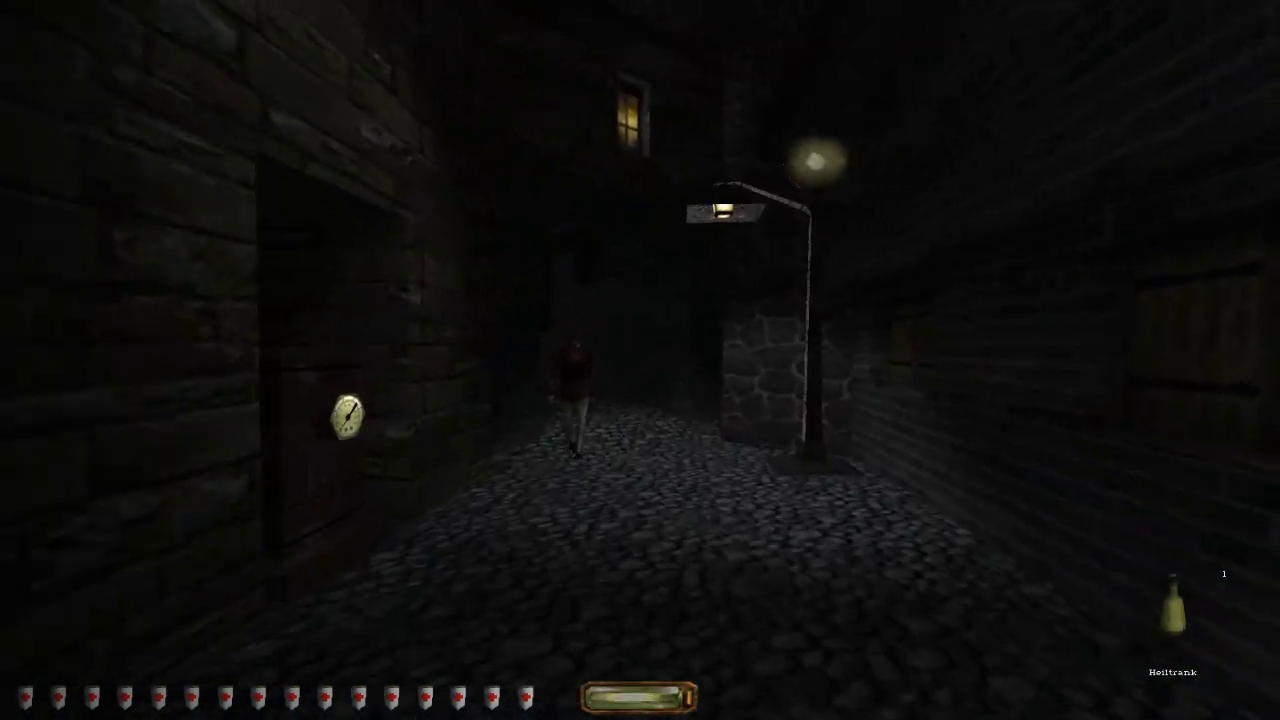
key(w)
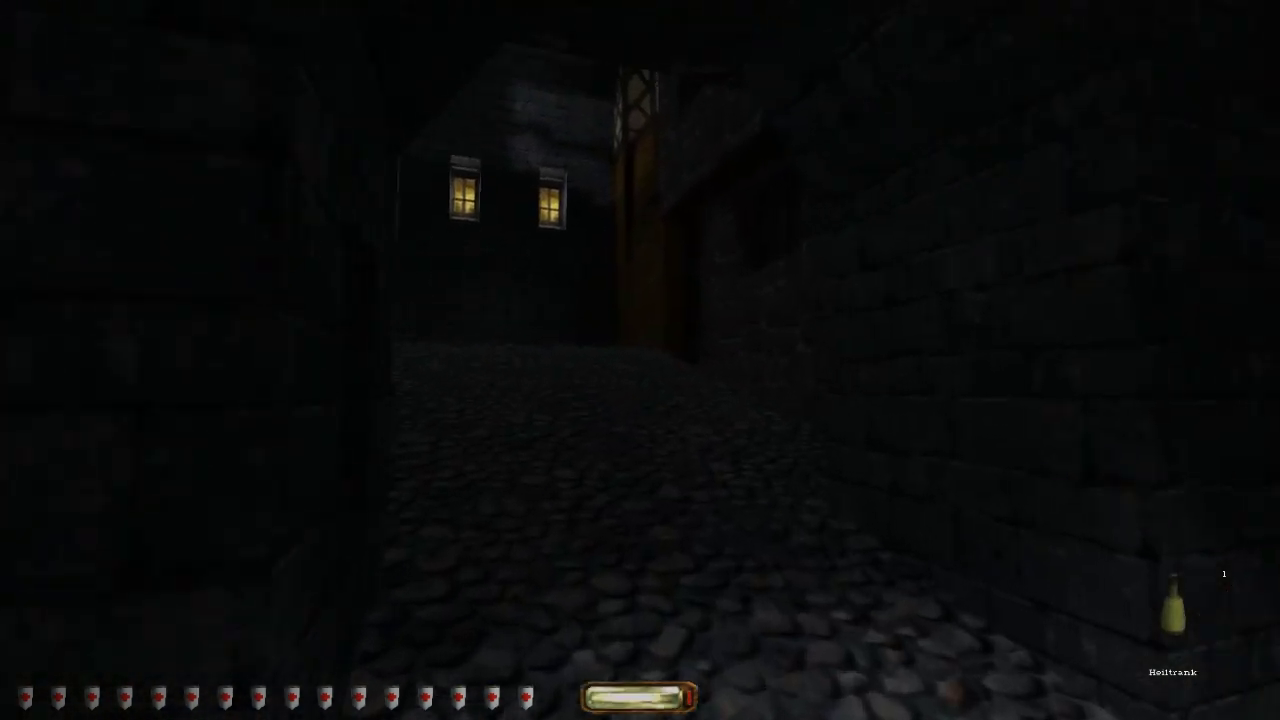
key(w)
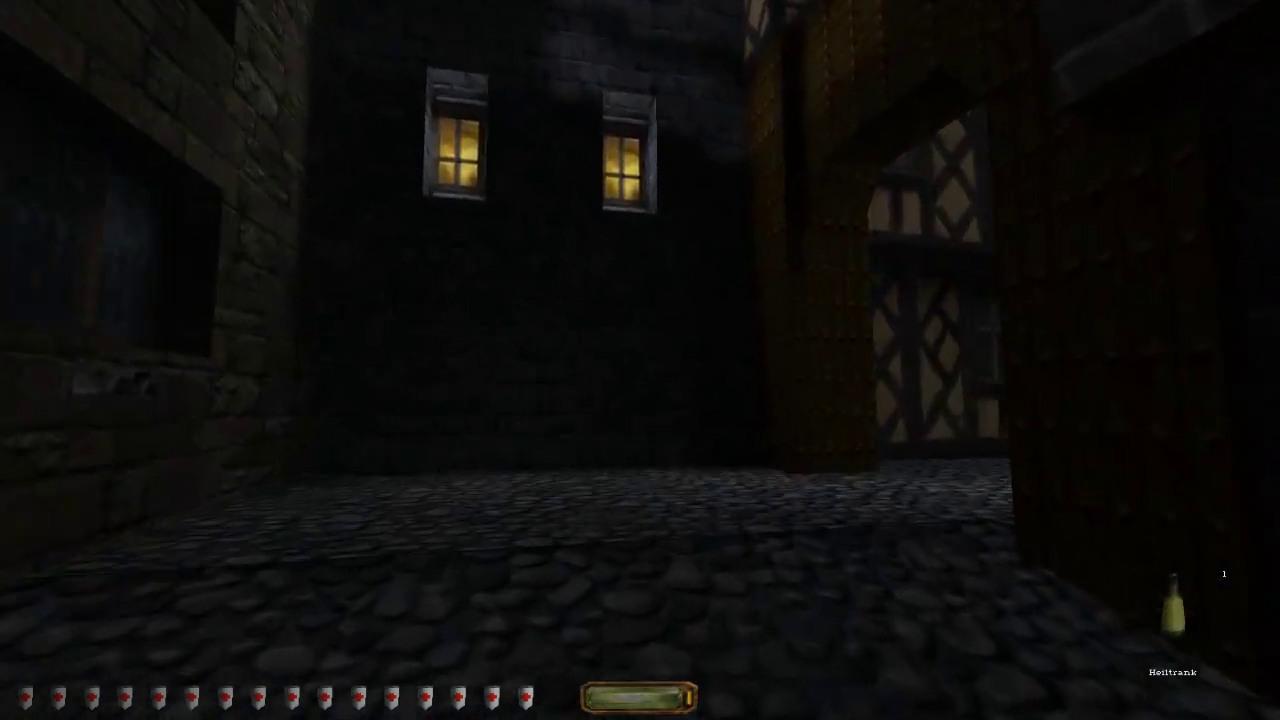
key(w)
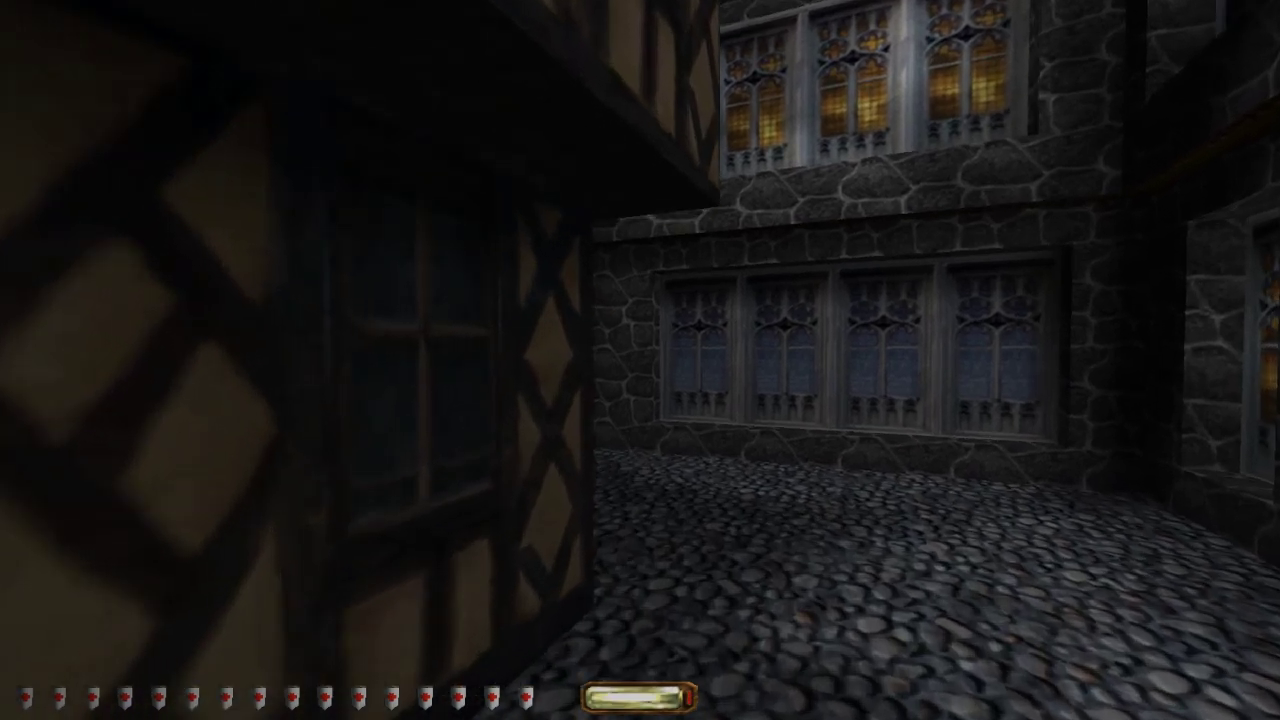
key(w)
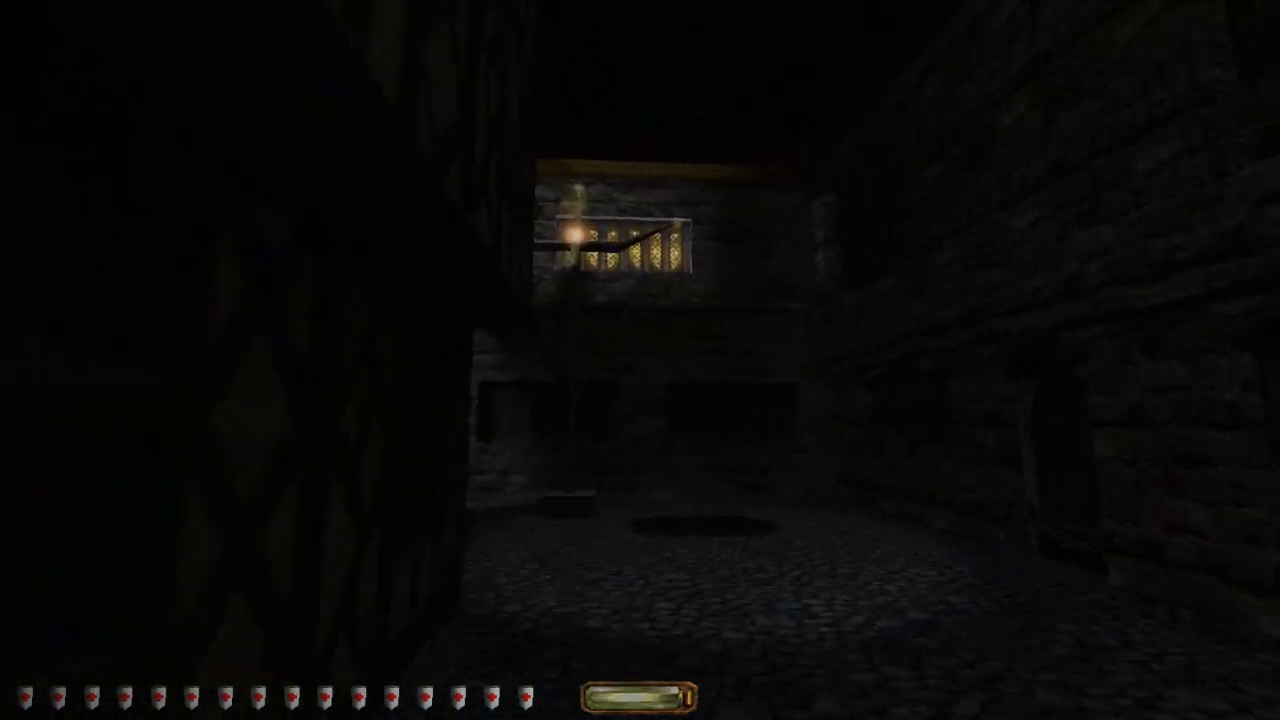
key(w)
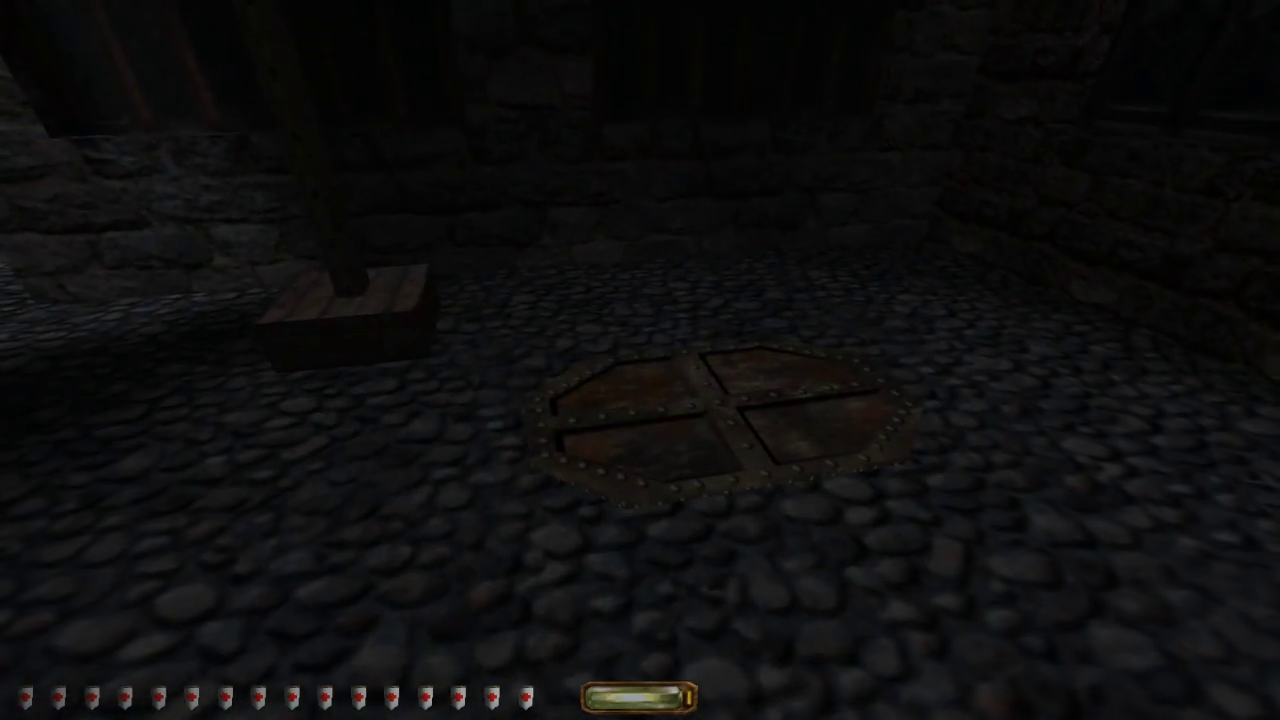
key(m)
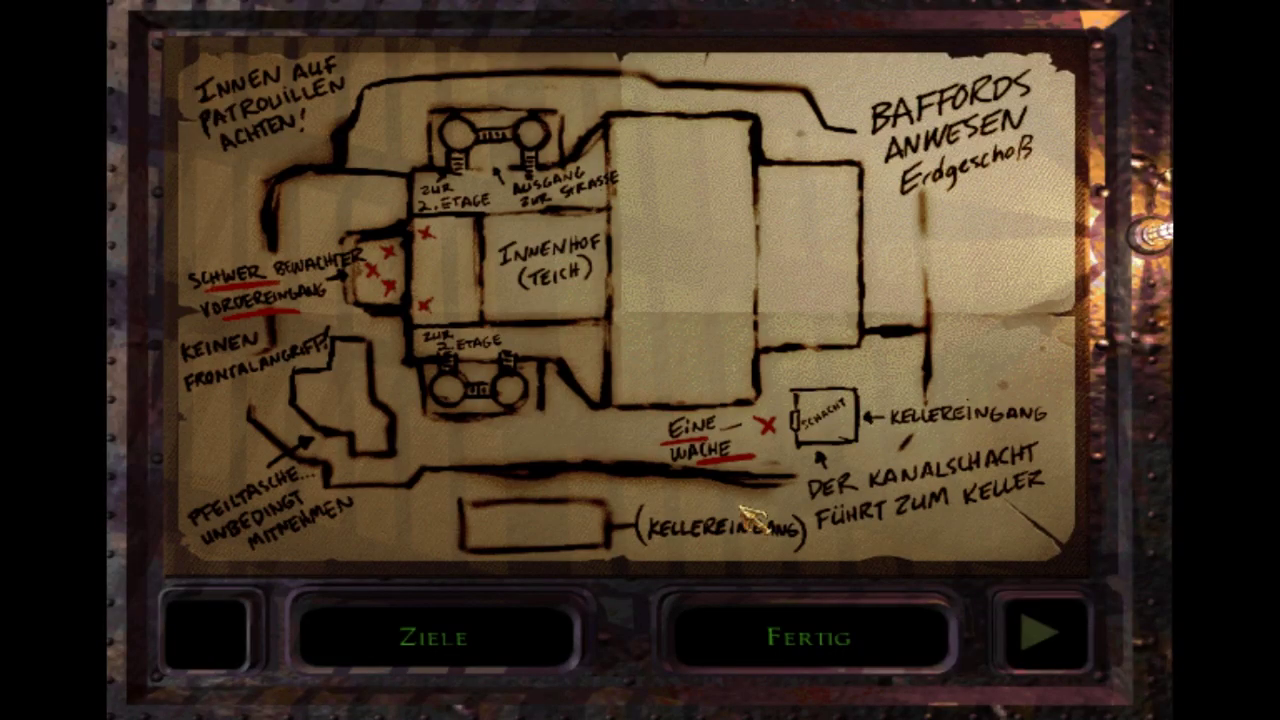